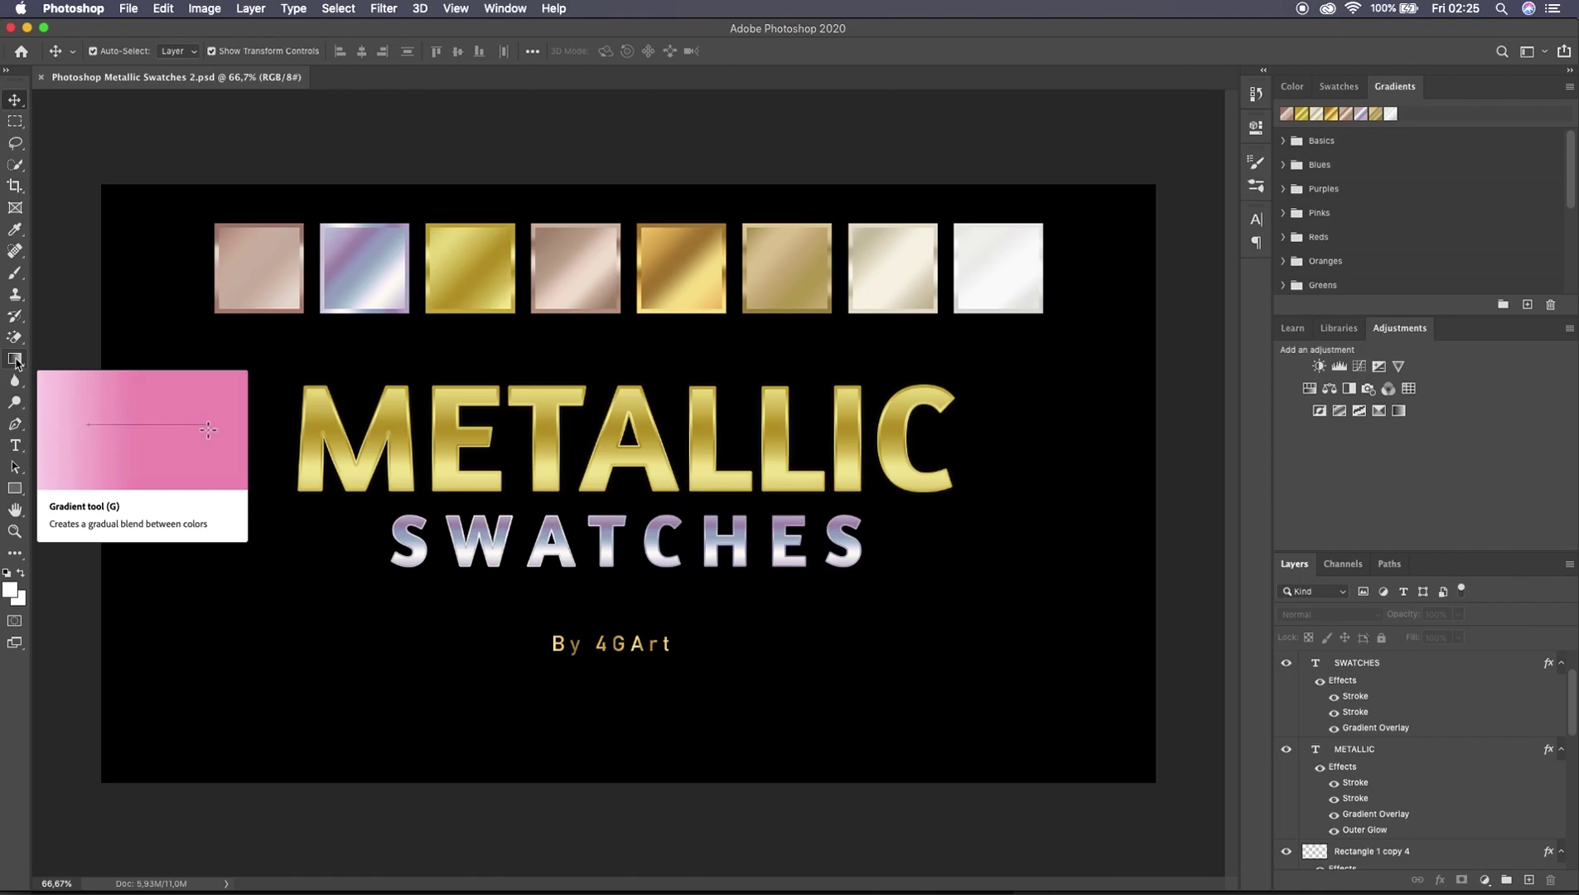
- Switch to the Gradient tool in Photoshop 2020
click(15, 360)
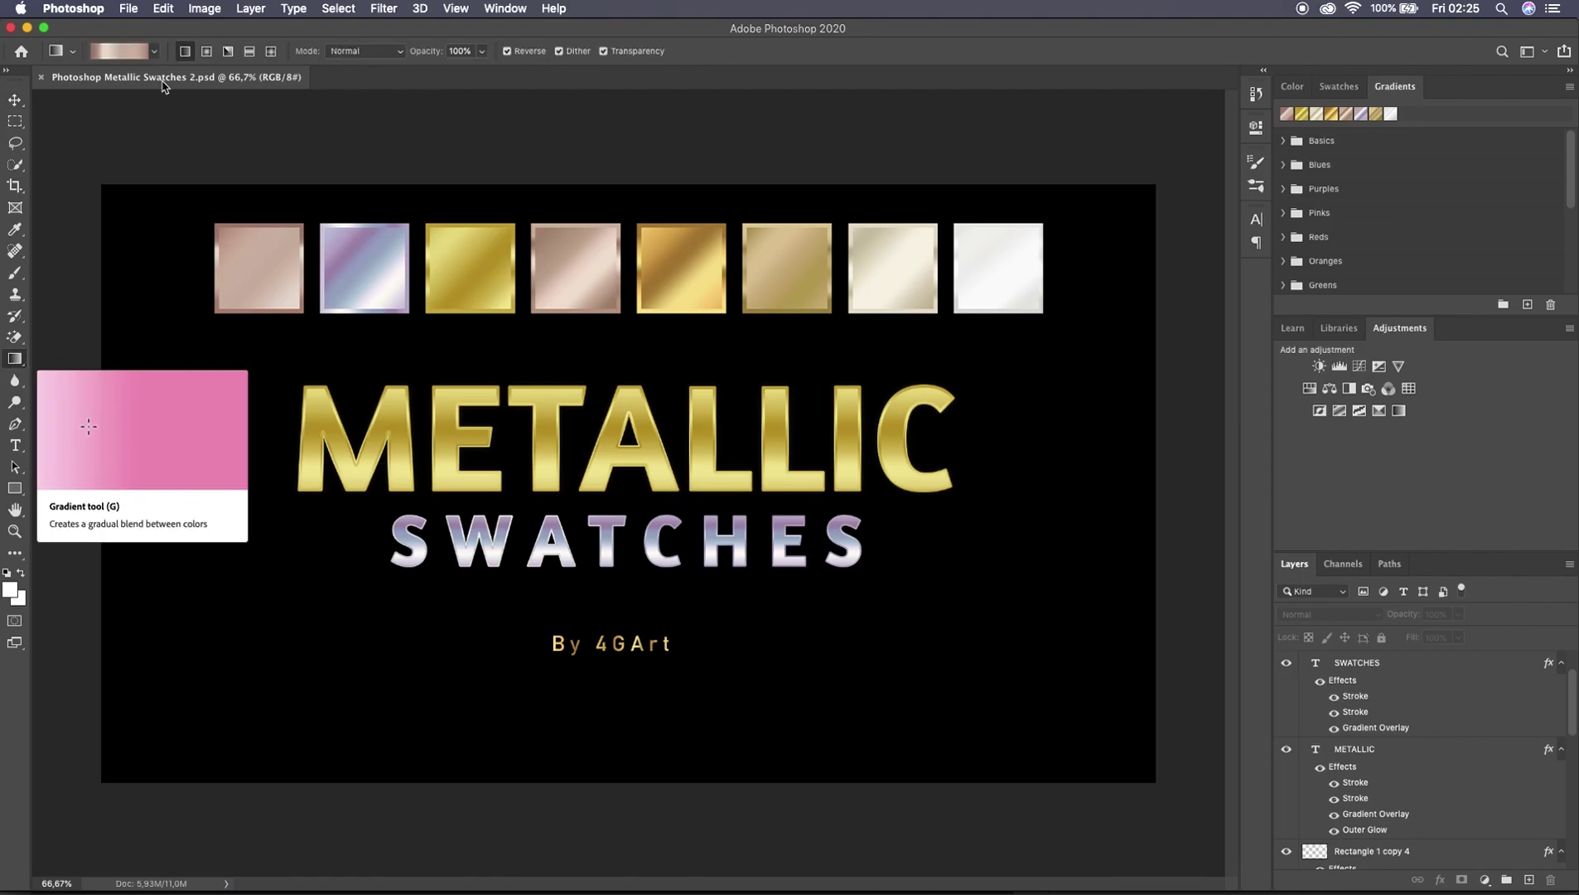
- In the Gradient Editor, expand 4GArt Metallic Swatches and select its first through last swatch
click(120, 52)
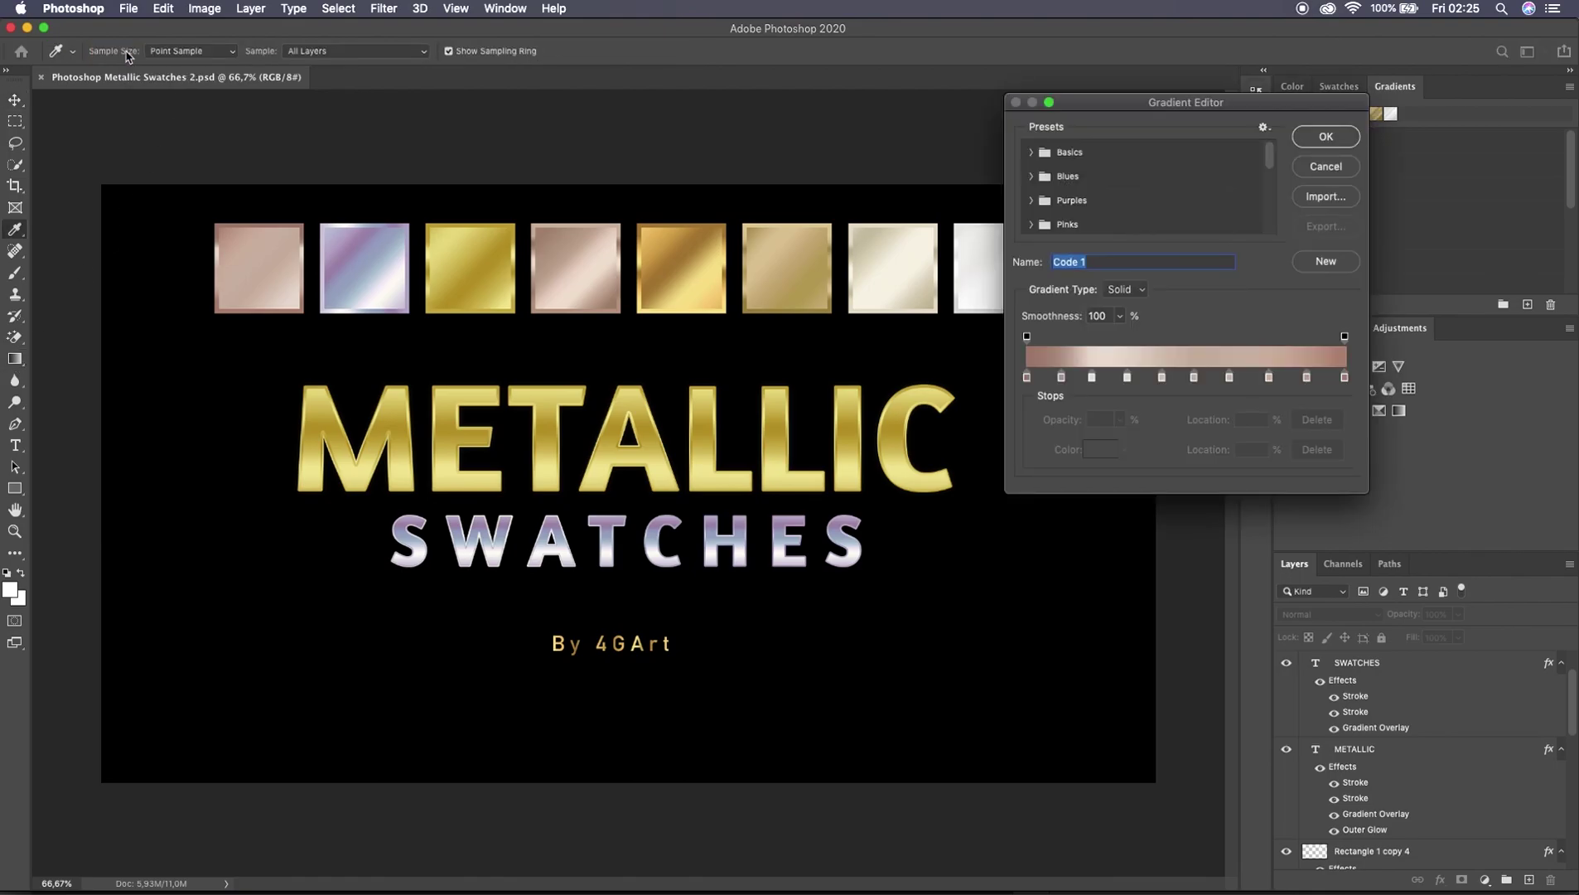
drag(1122, 108, 209, 116)
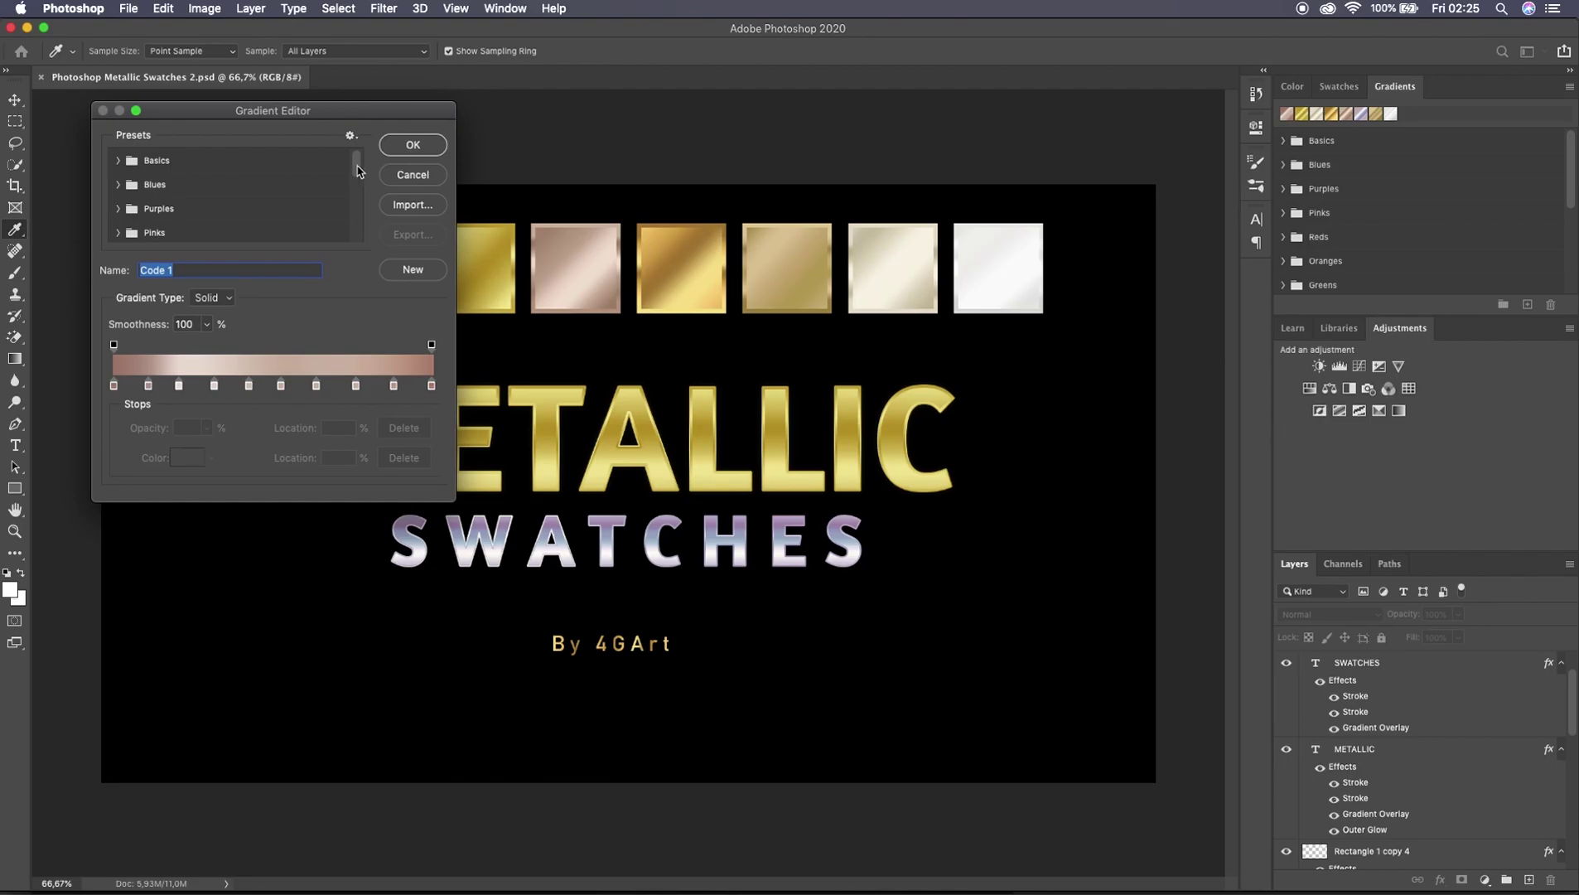
drag(358, 172, 361, 249)
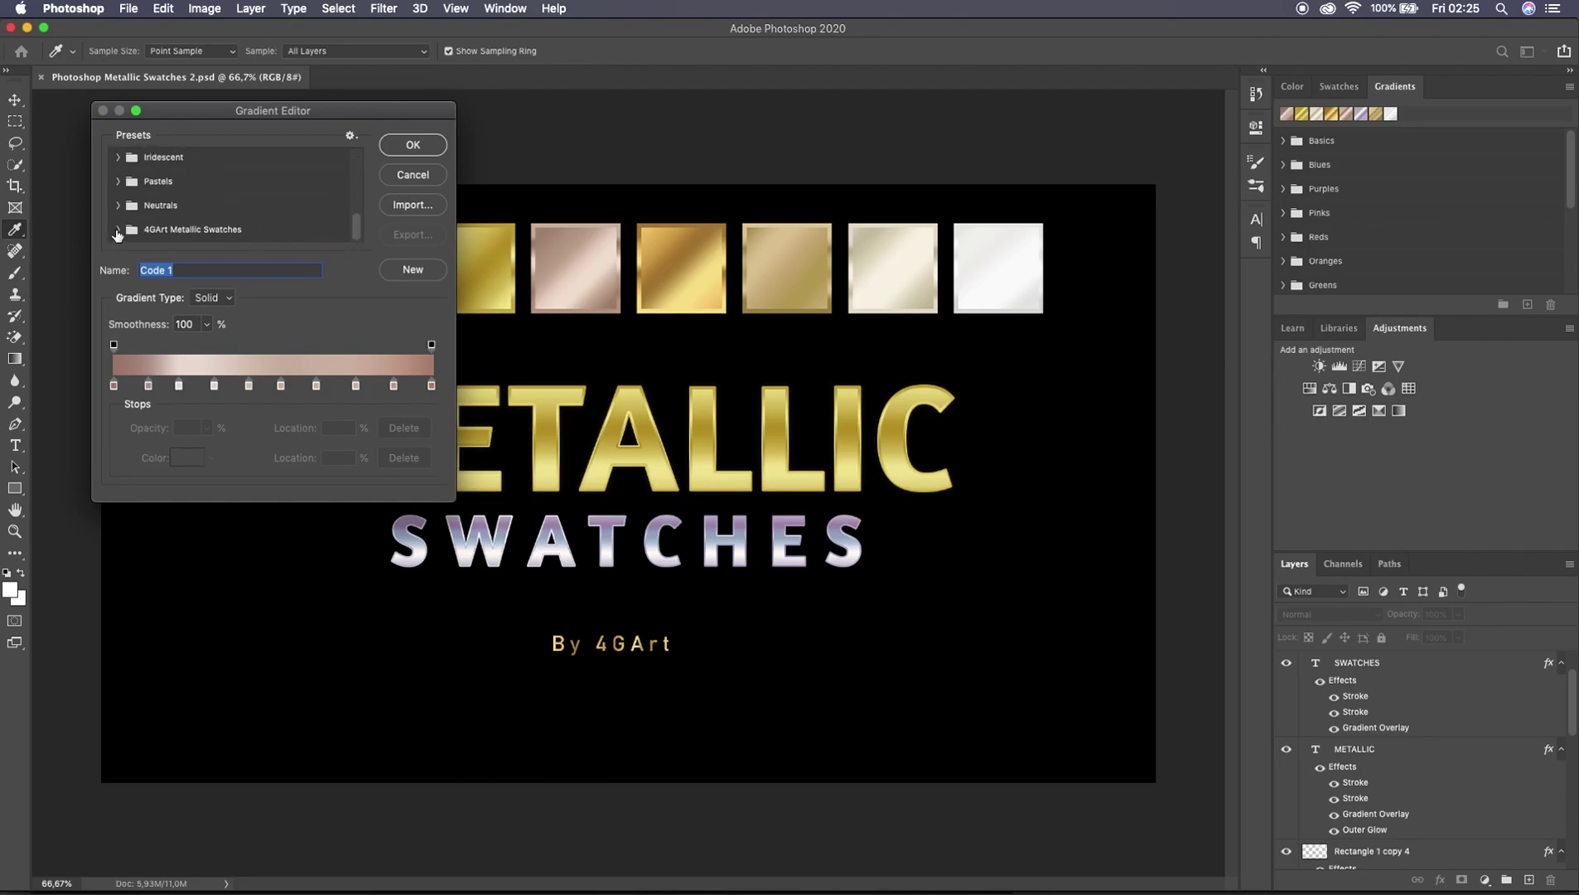
click(119, 231)
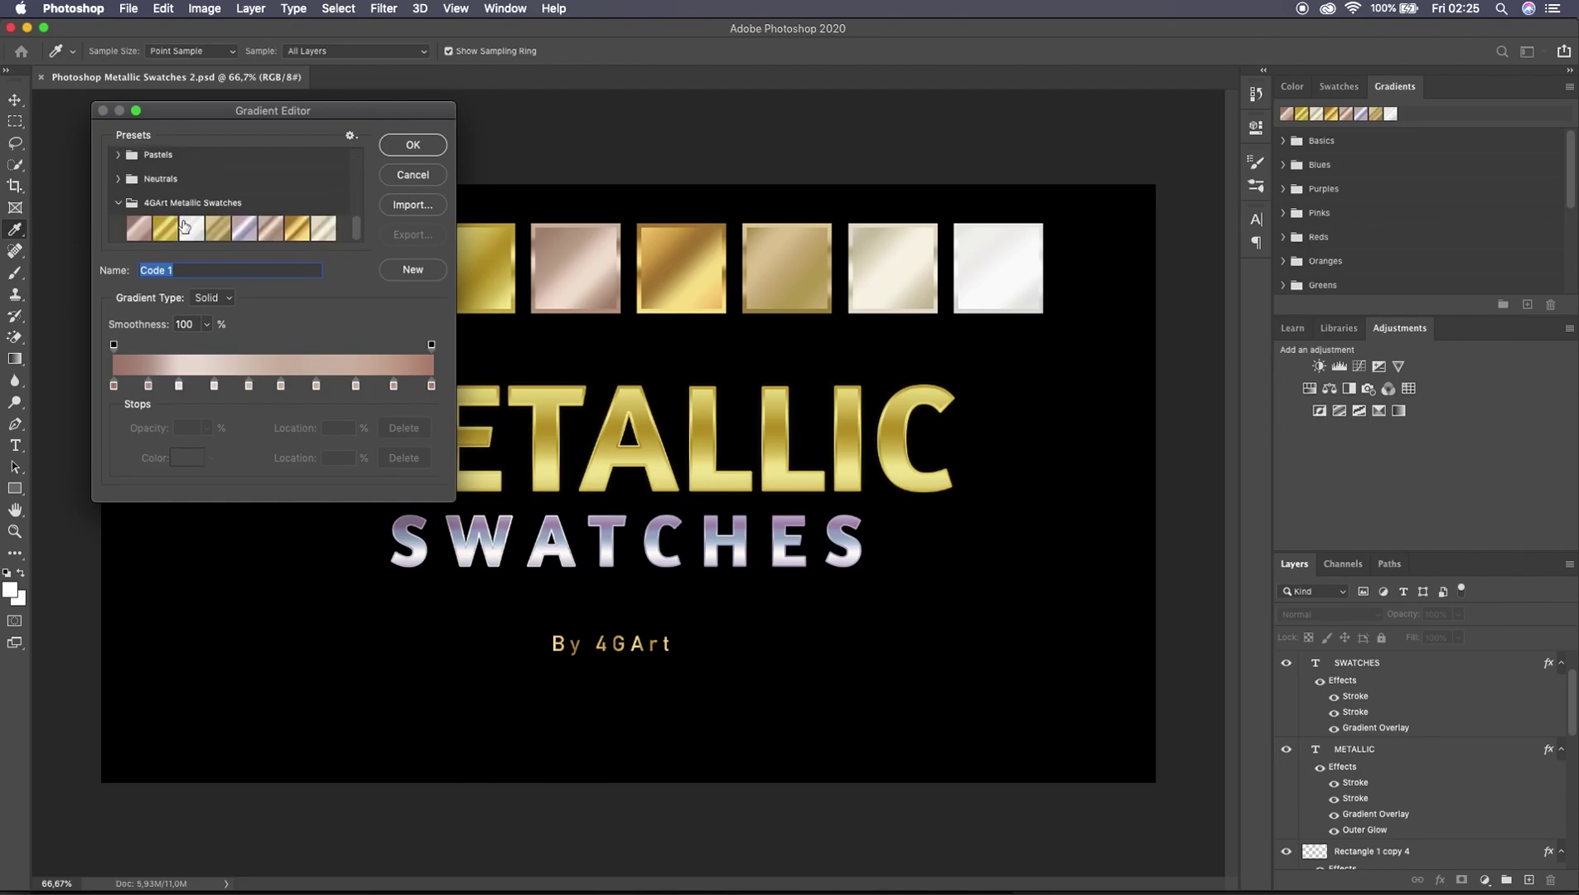
click(140, 231)
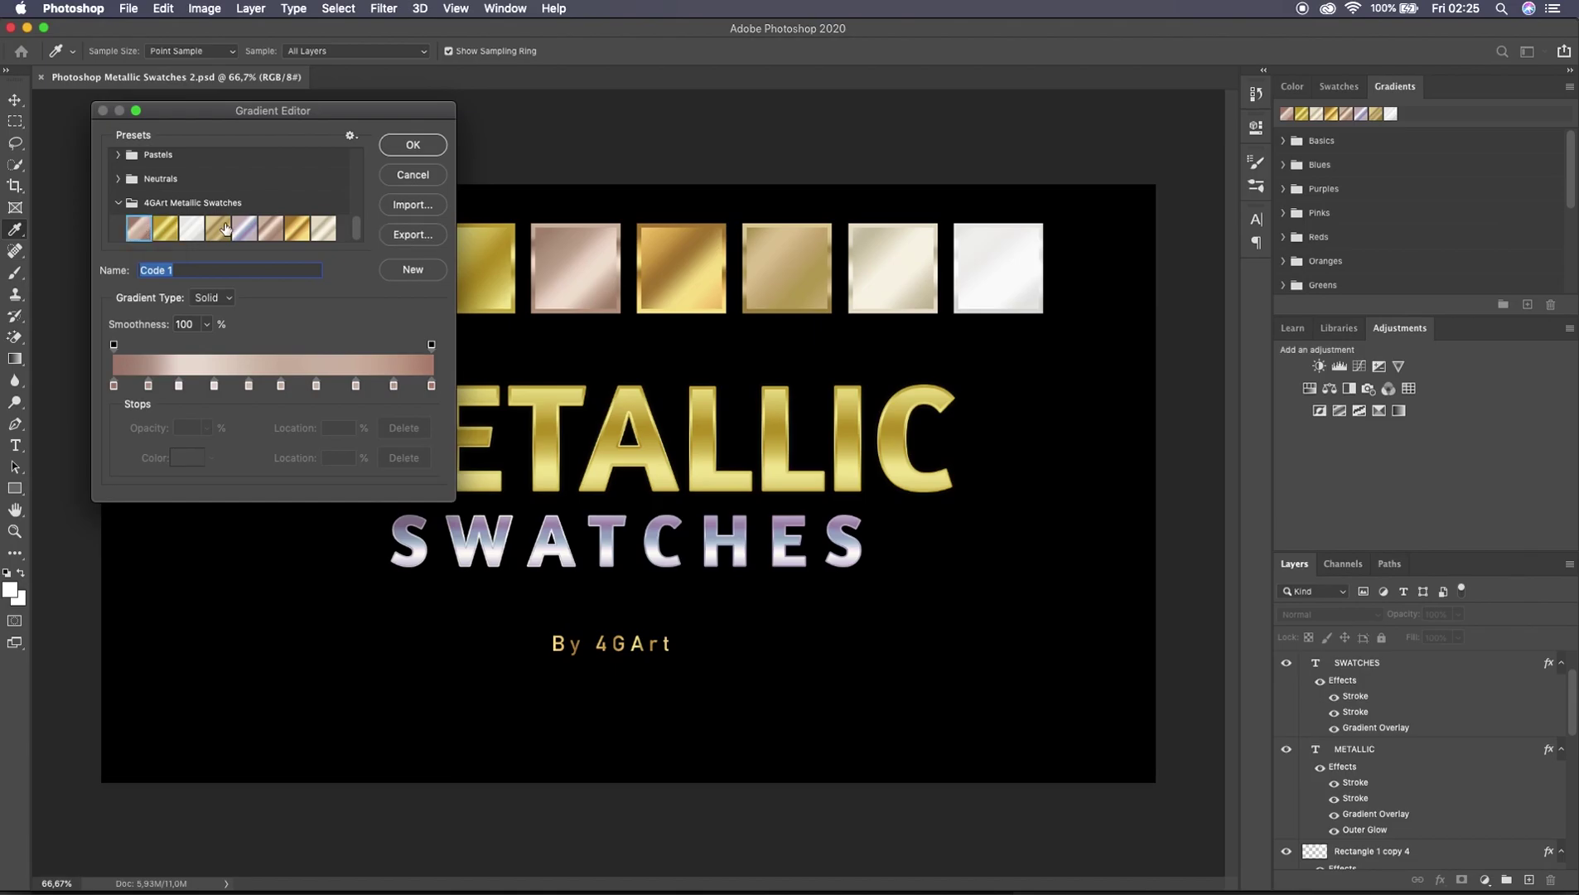
shift+click(323, 229)
- Export the selected swatches as 'Metallic Gradient' .grd to the Desktop and close the editor
click(413, 236)
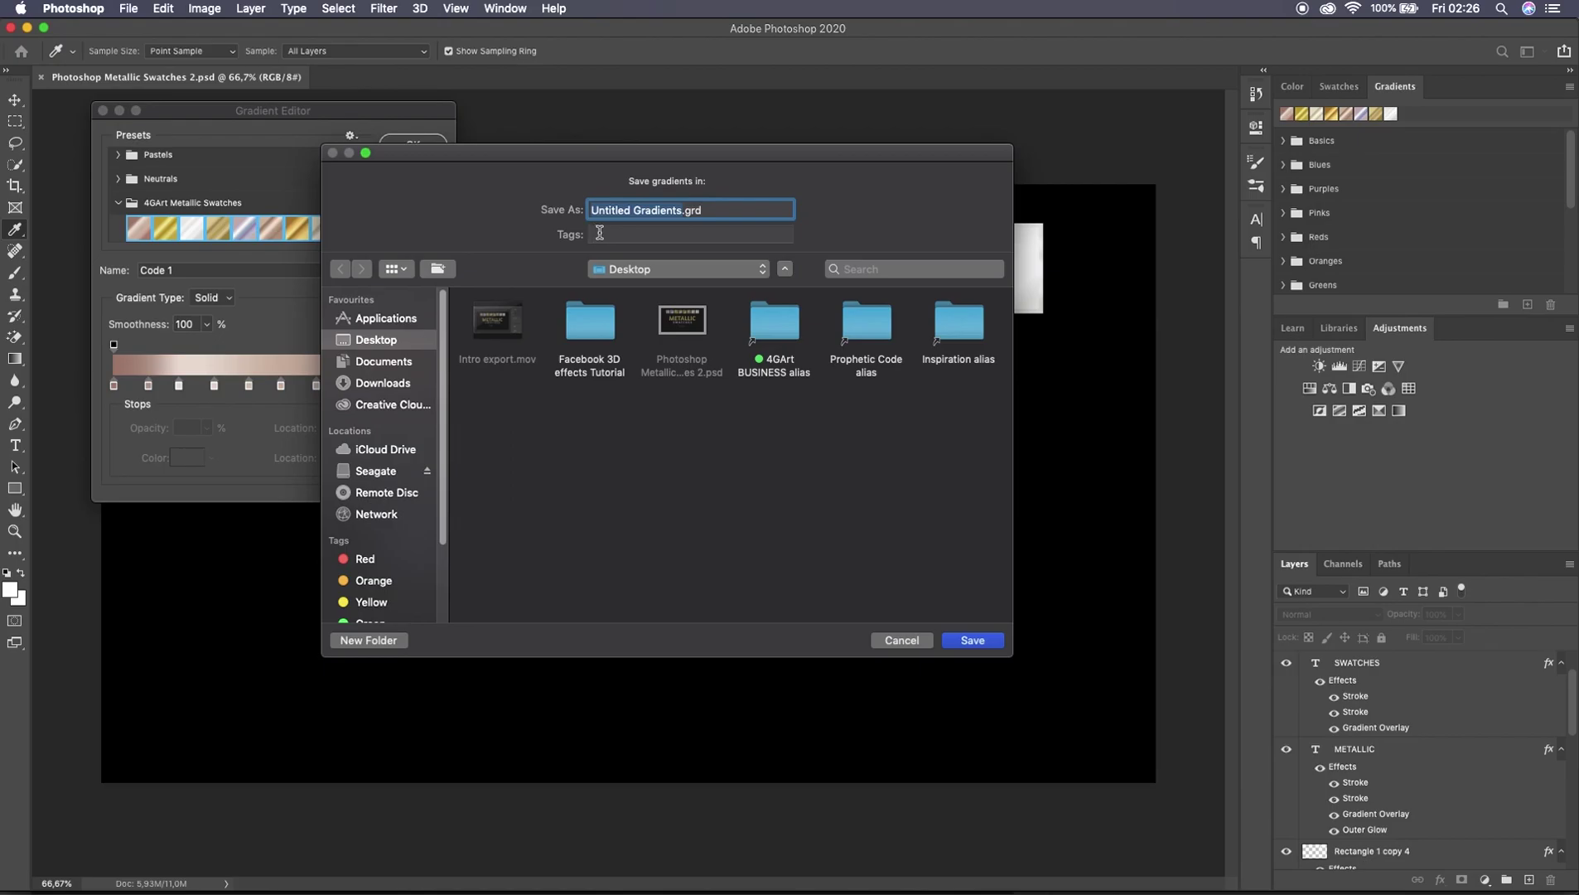
click(630, 217)
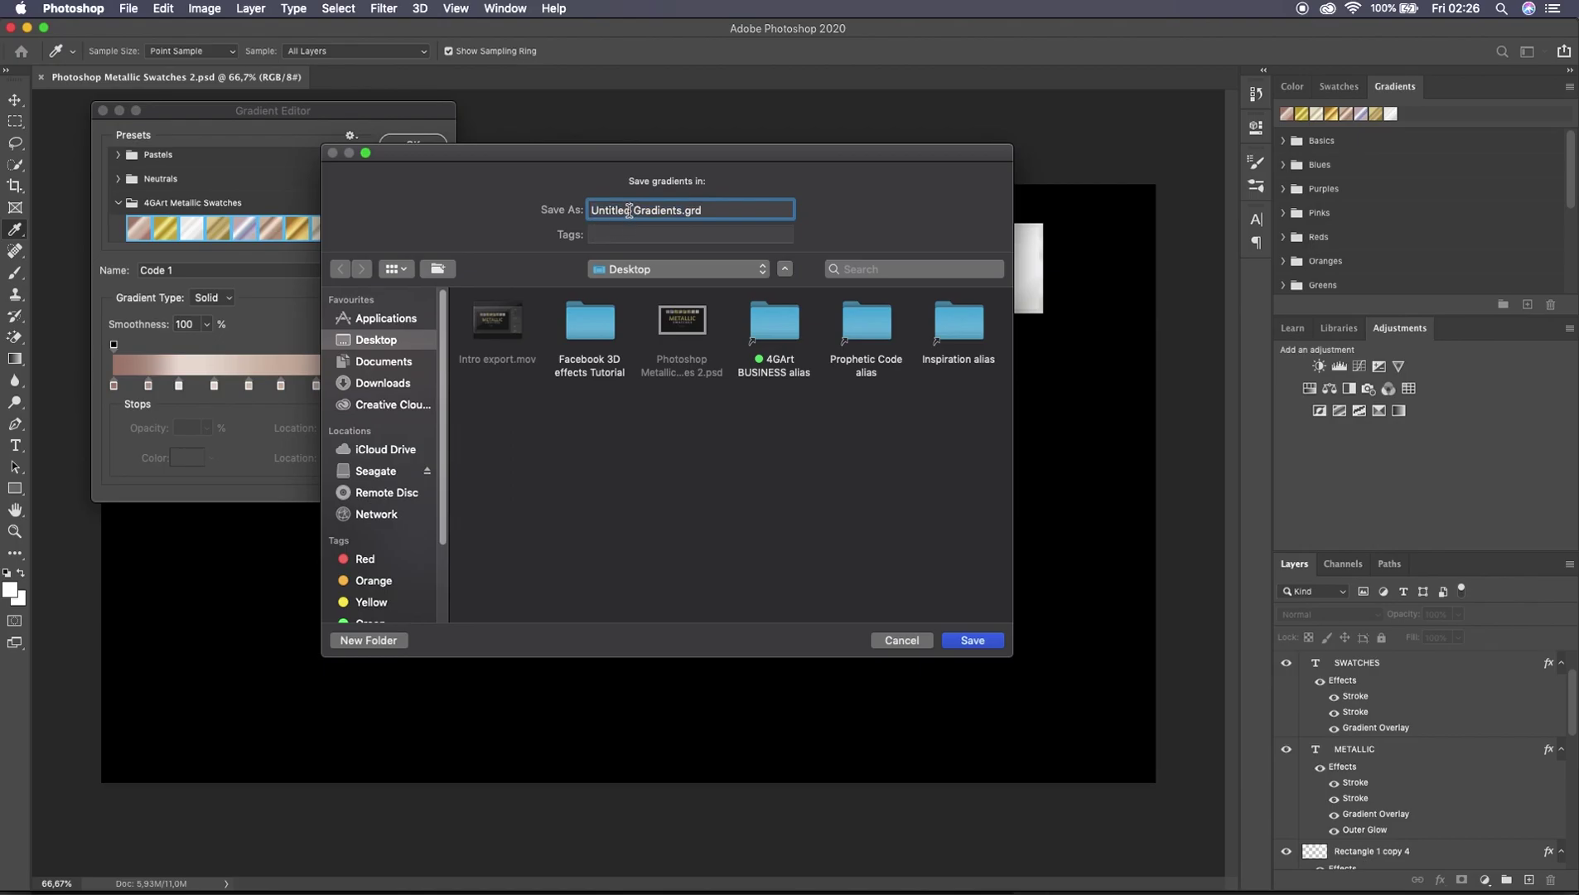
drag(631, 211, 589, 210)
text(Metallic)
text( Gr)
text(adient)
click(967, 641)
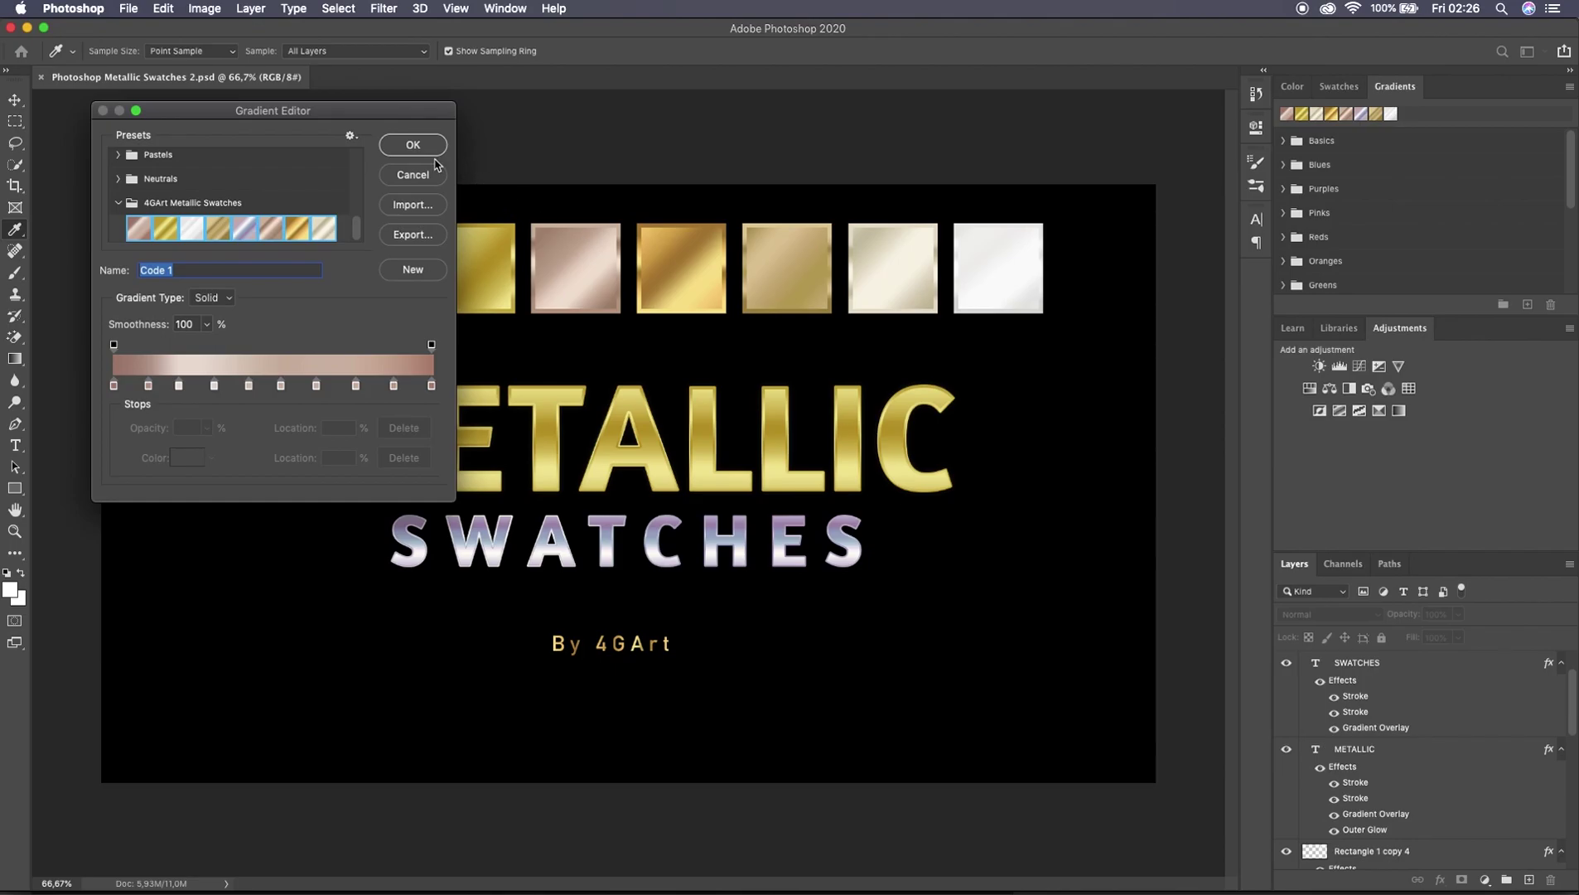
click(409, 146)
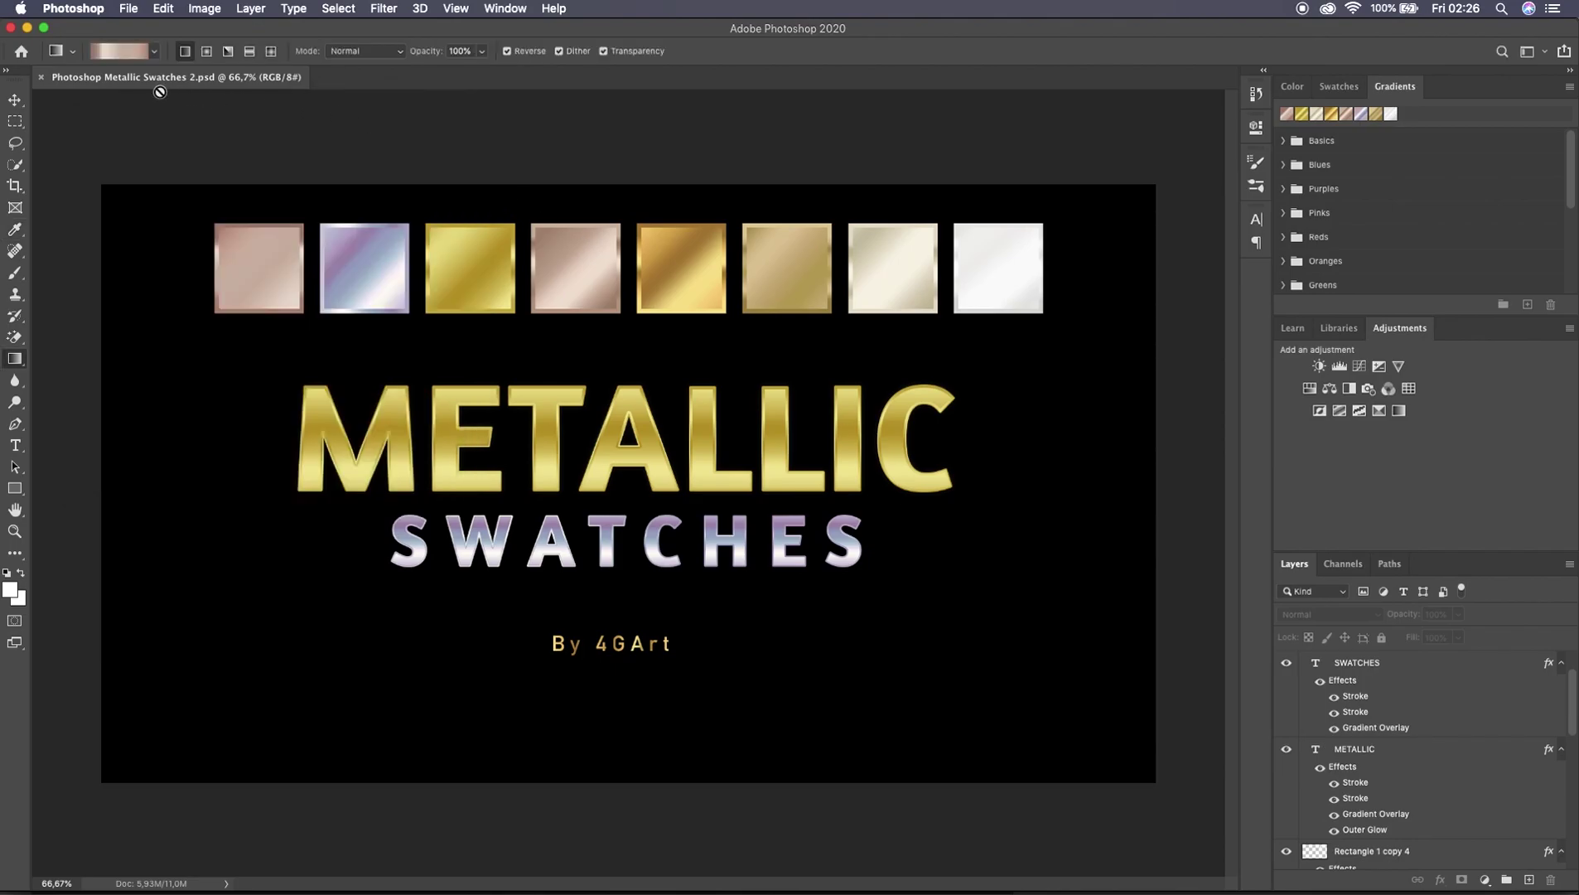
- Minimize Photoshop and bring Photopea in the browser to the front
click(27, 31)
click(28, 31)
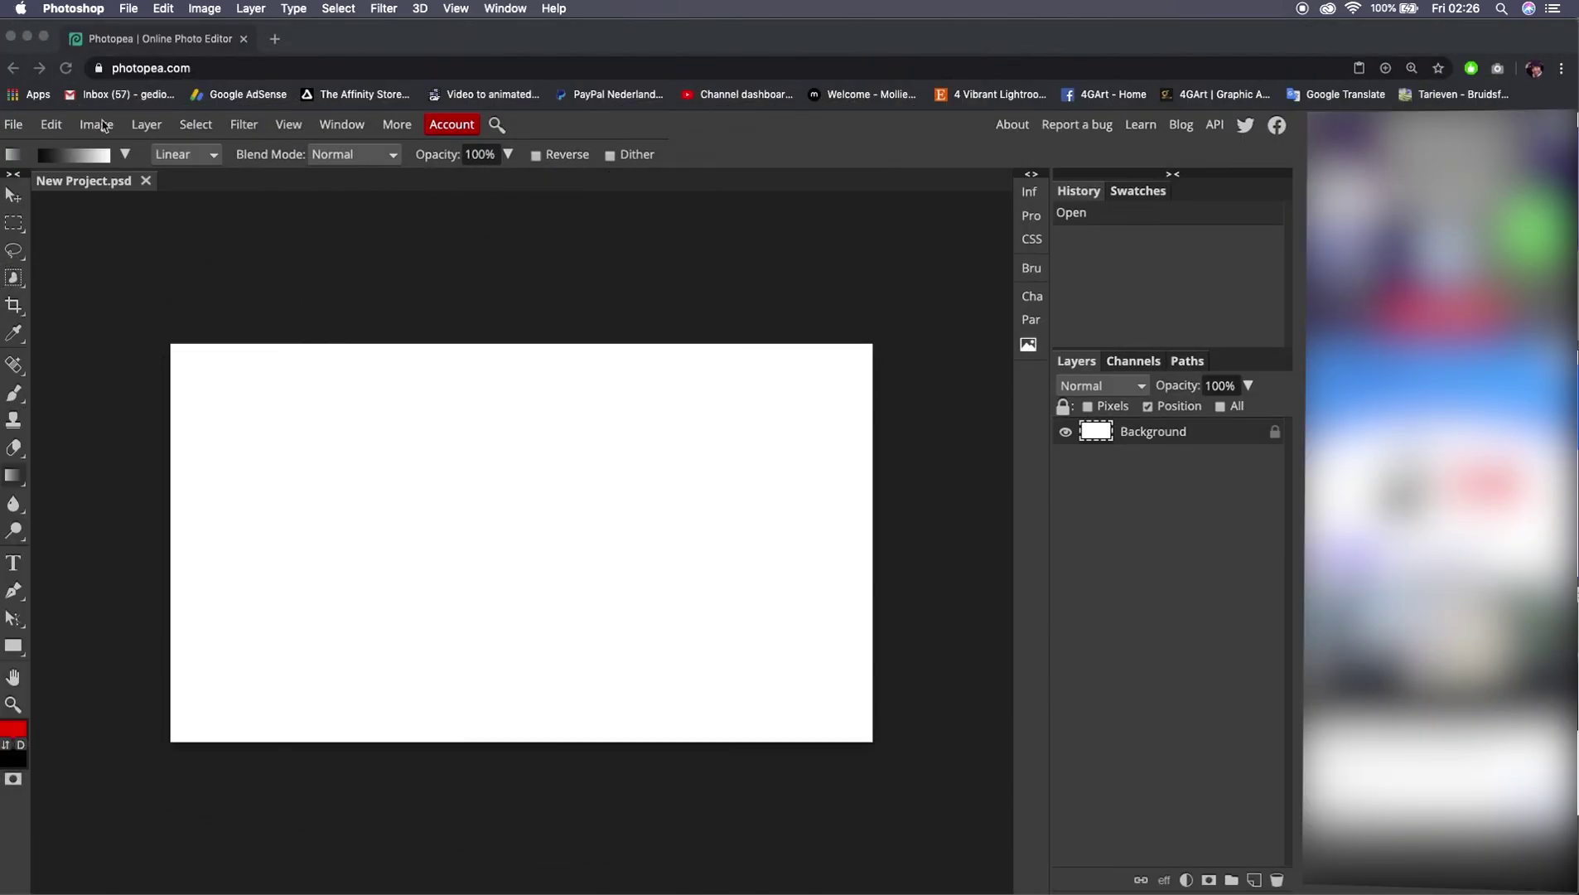
click(188, 257)
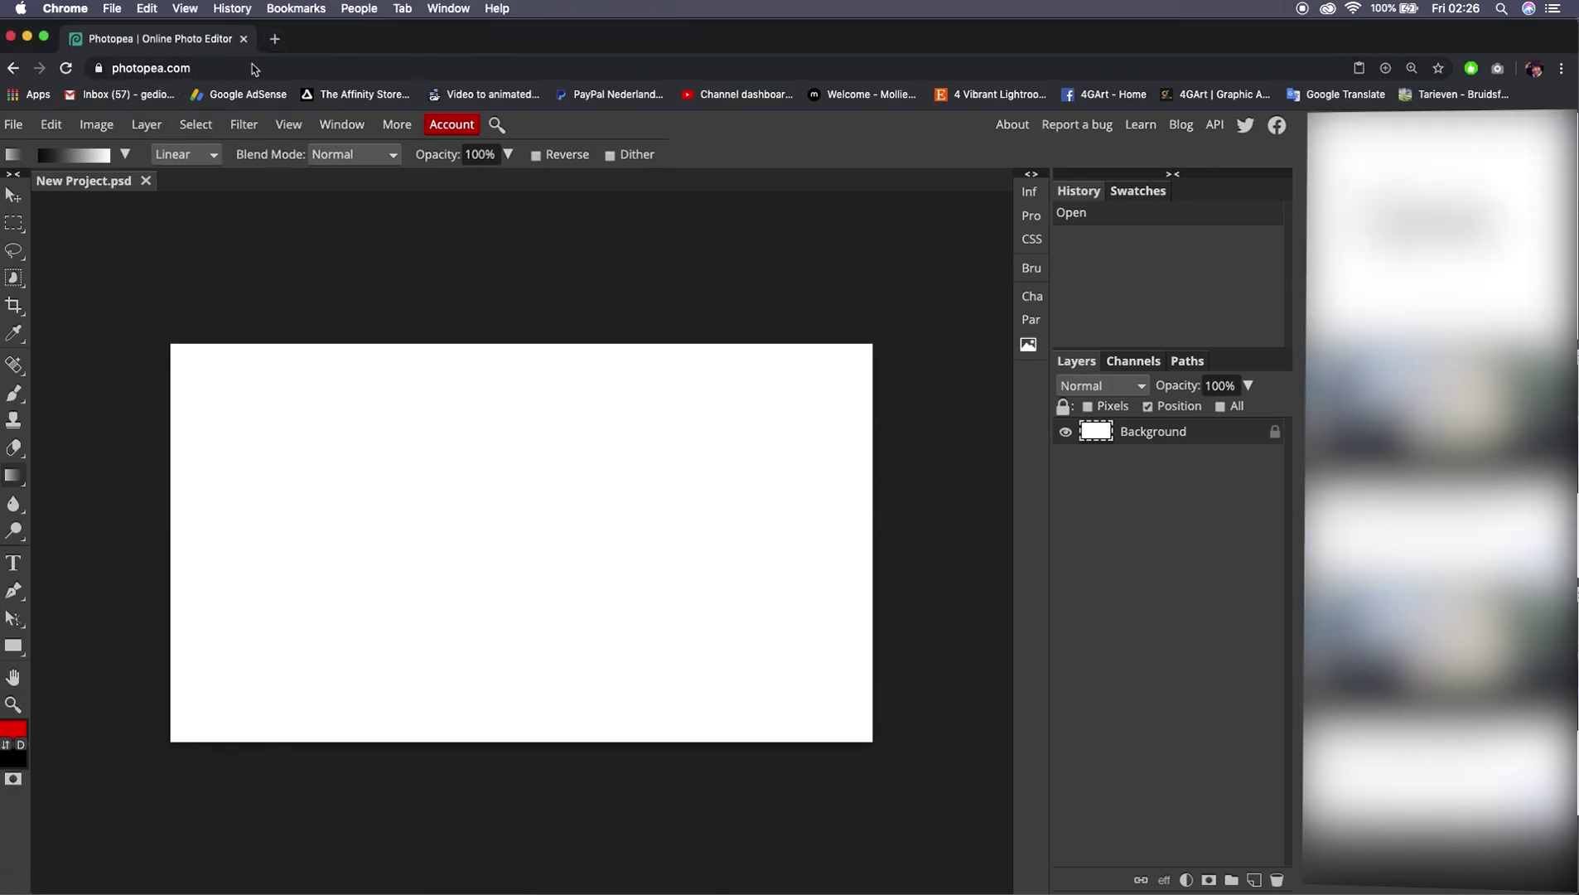
- Inspect Photopea's gradient editor, repositioning it, then close it
click(94, 157)
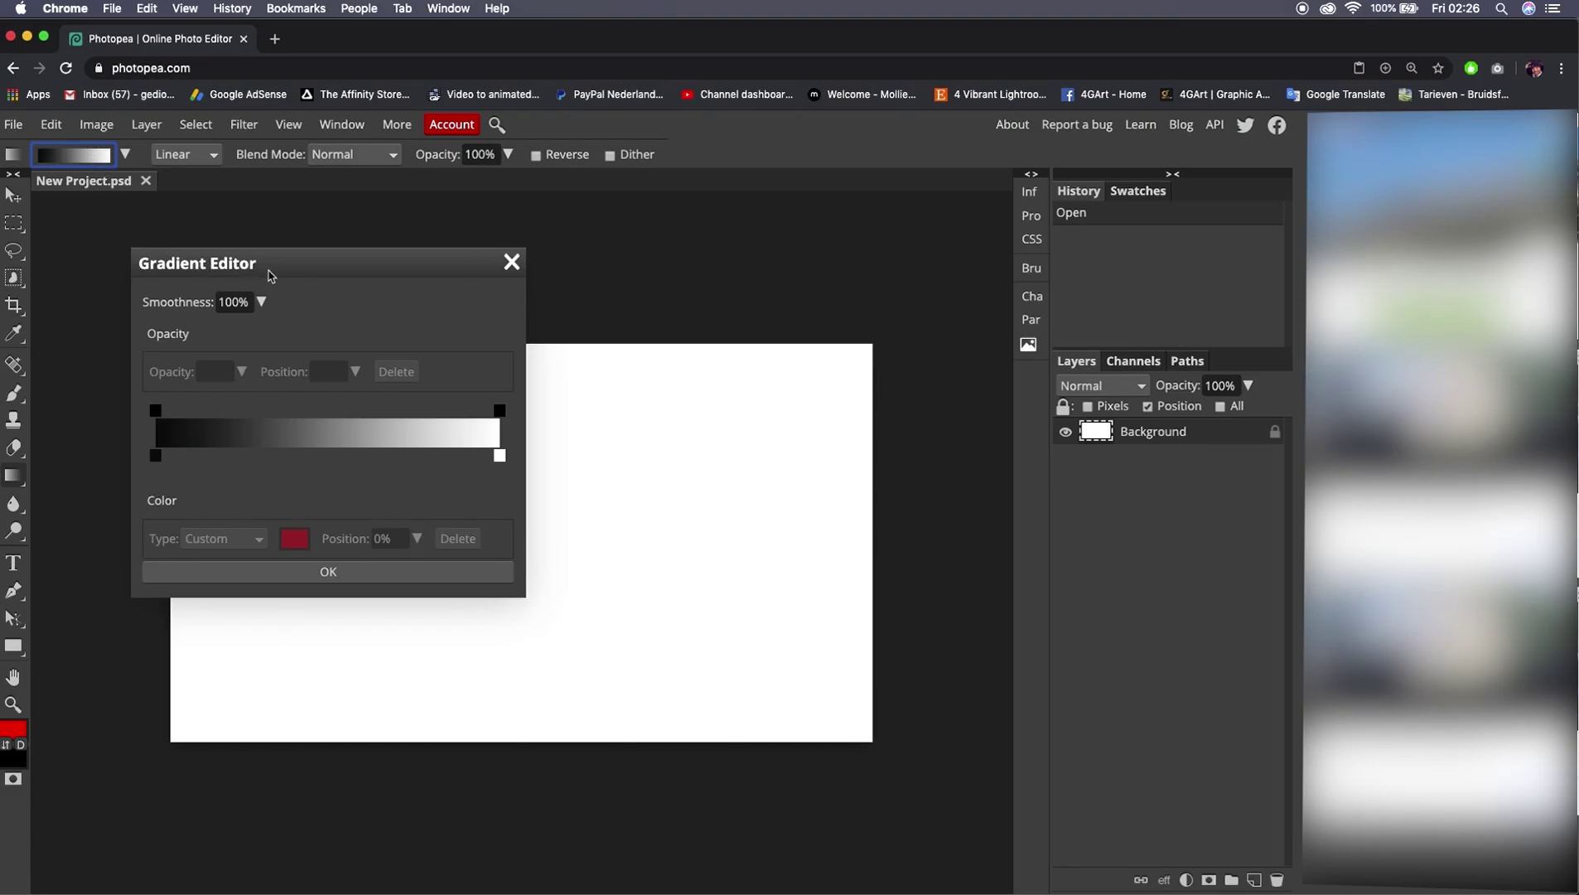
drag(270, 275, 290, 222)
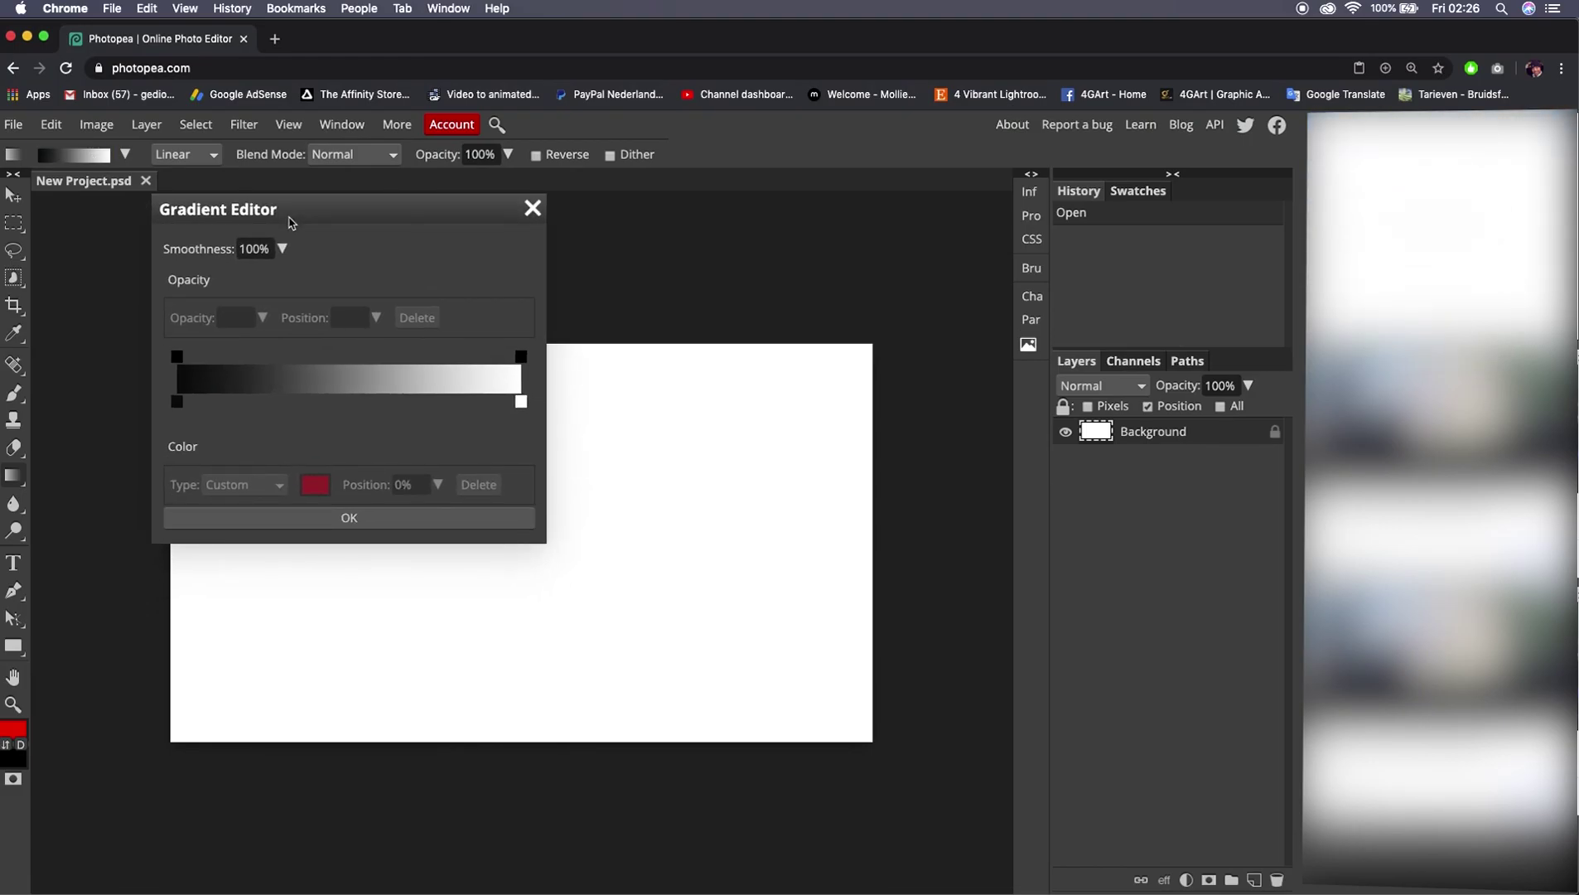
click(533, 208)
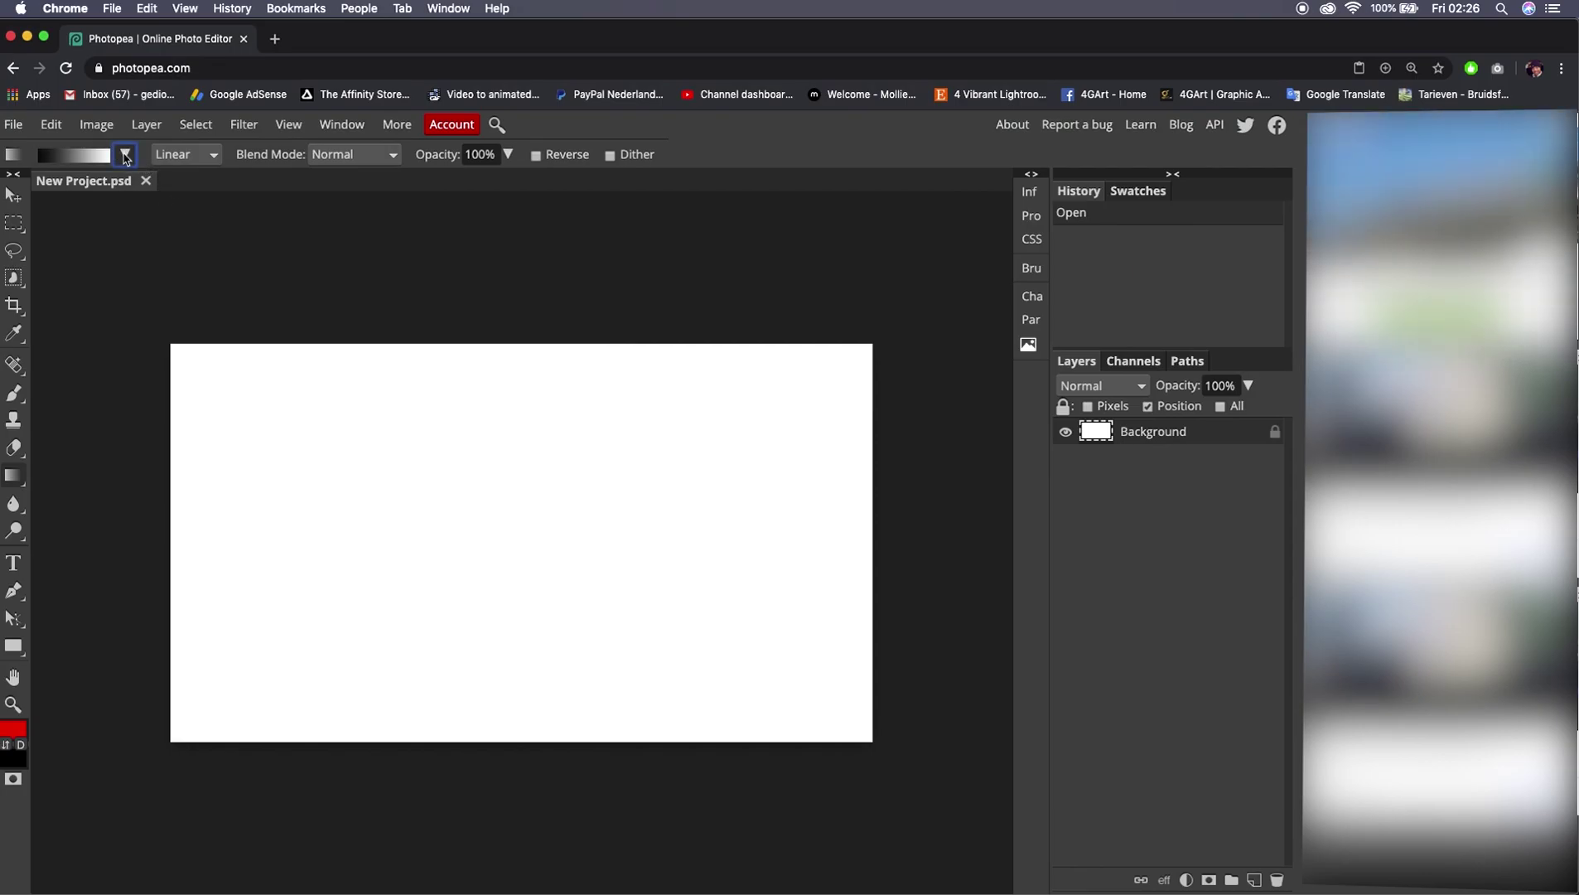
click(125, 156)
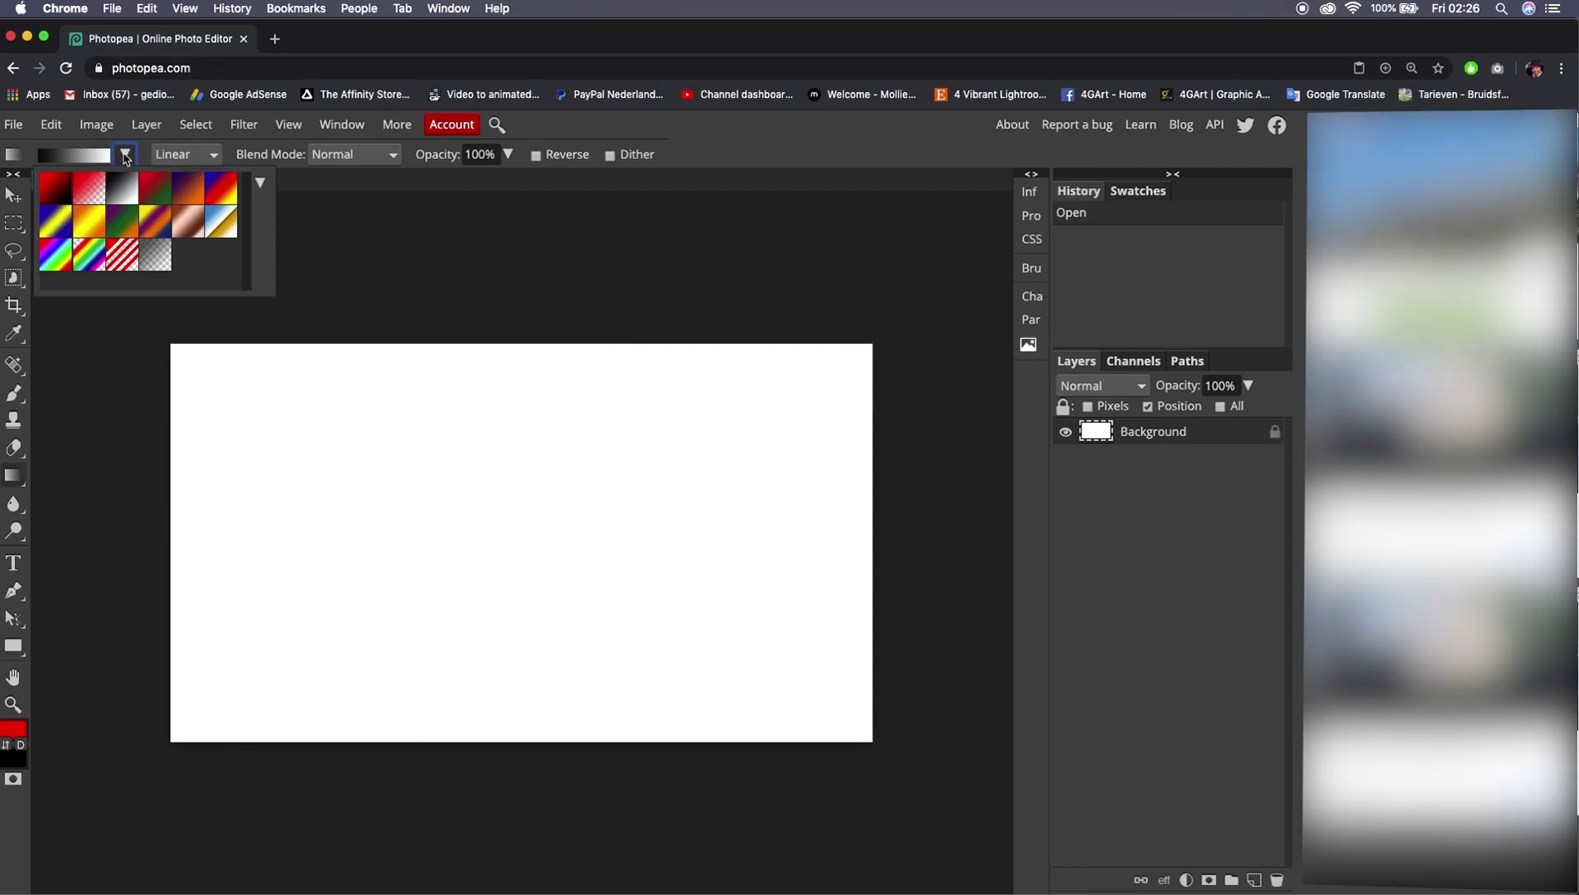
- Load Metallic Gradient Gradients.grd into Photopea's presets and scroll to check the new gradients
click(262, 184)
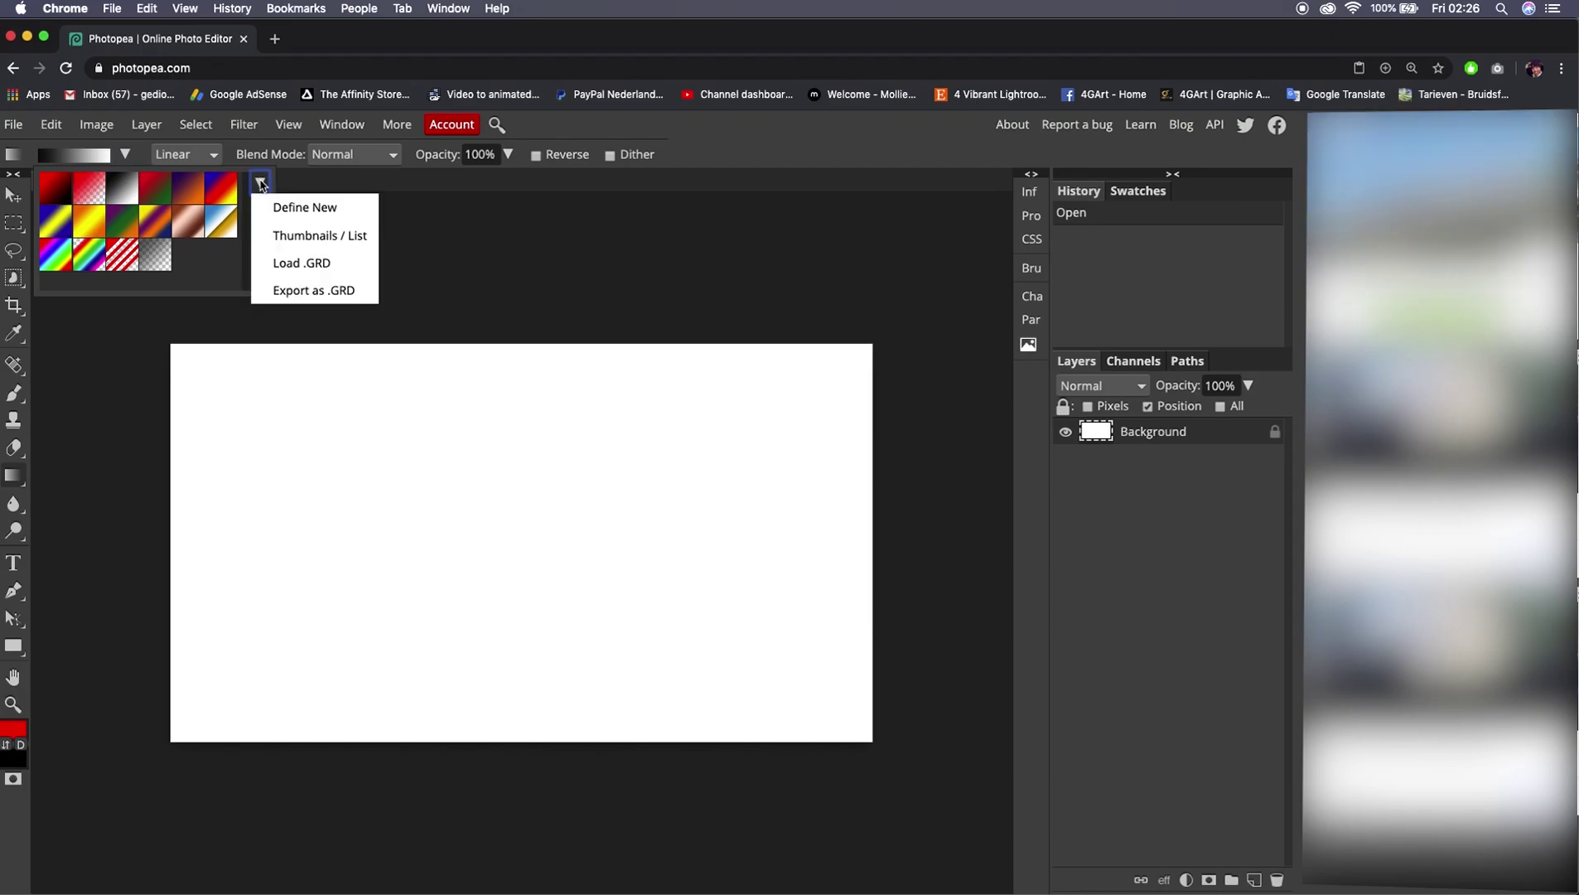
click(300, 263)
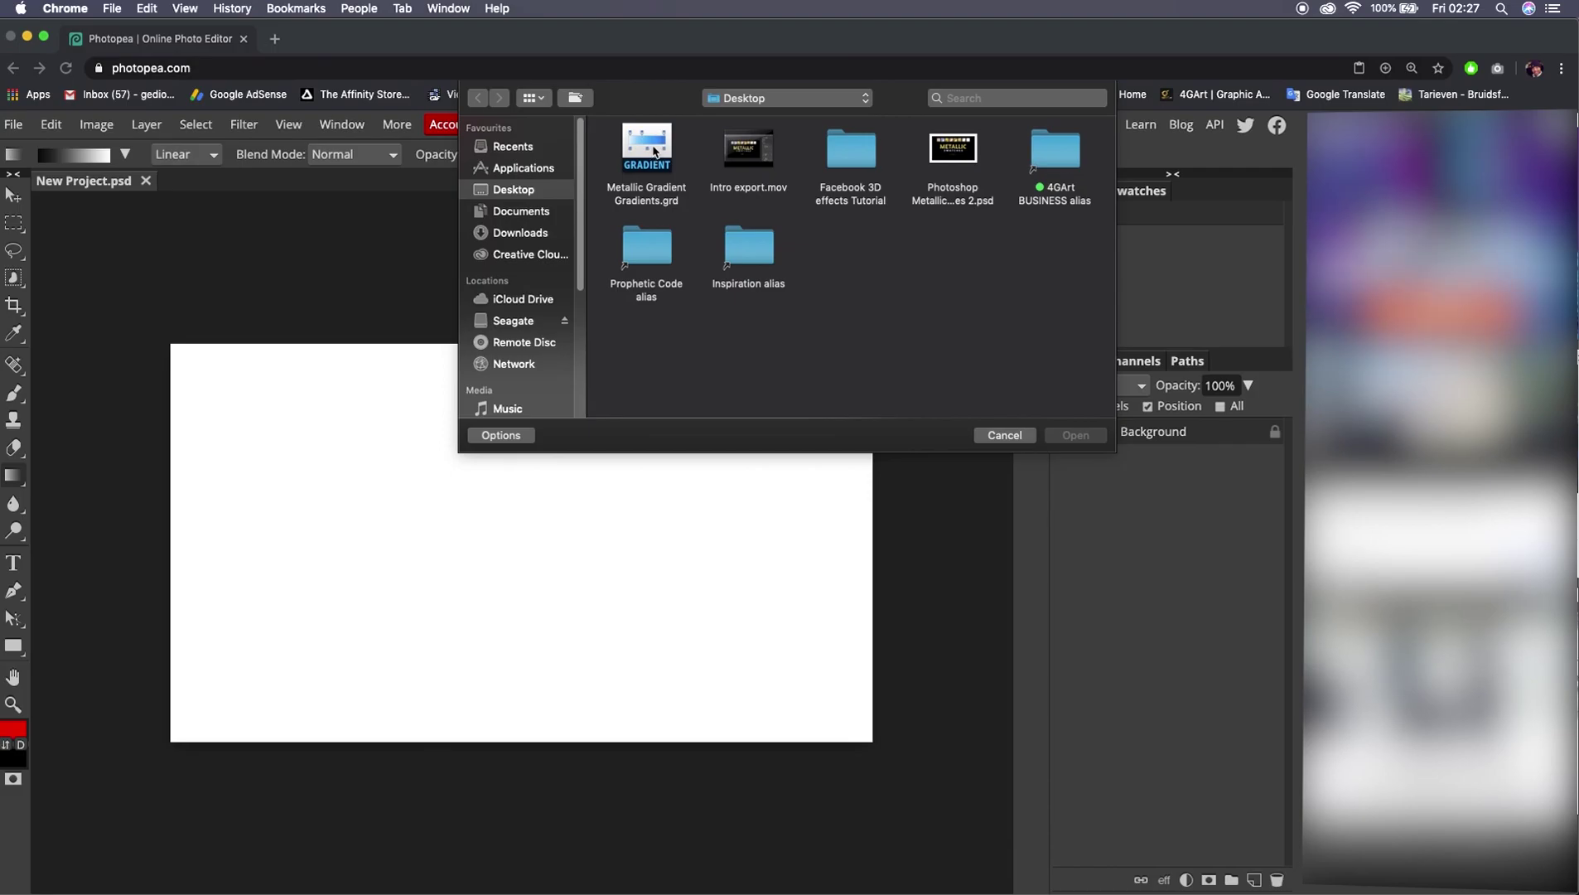
click(654, 152)
click(1074, 435)
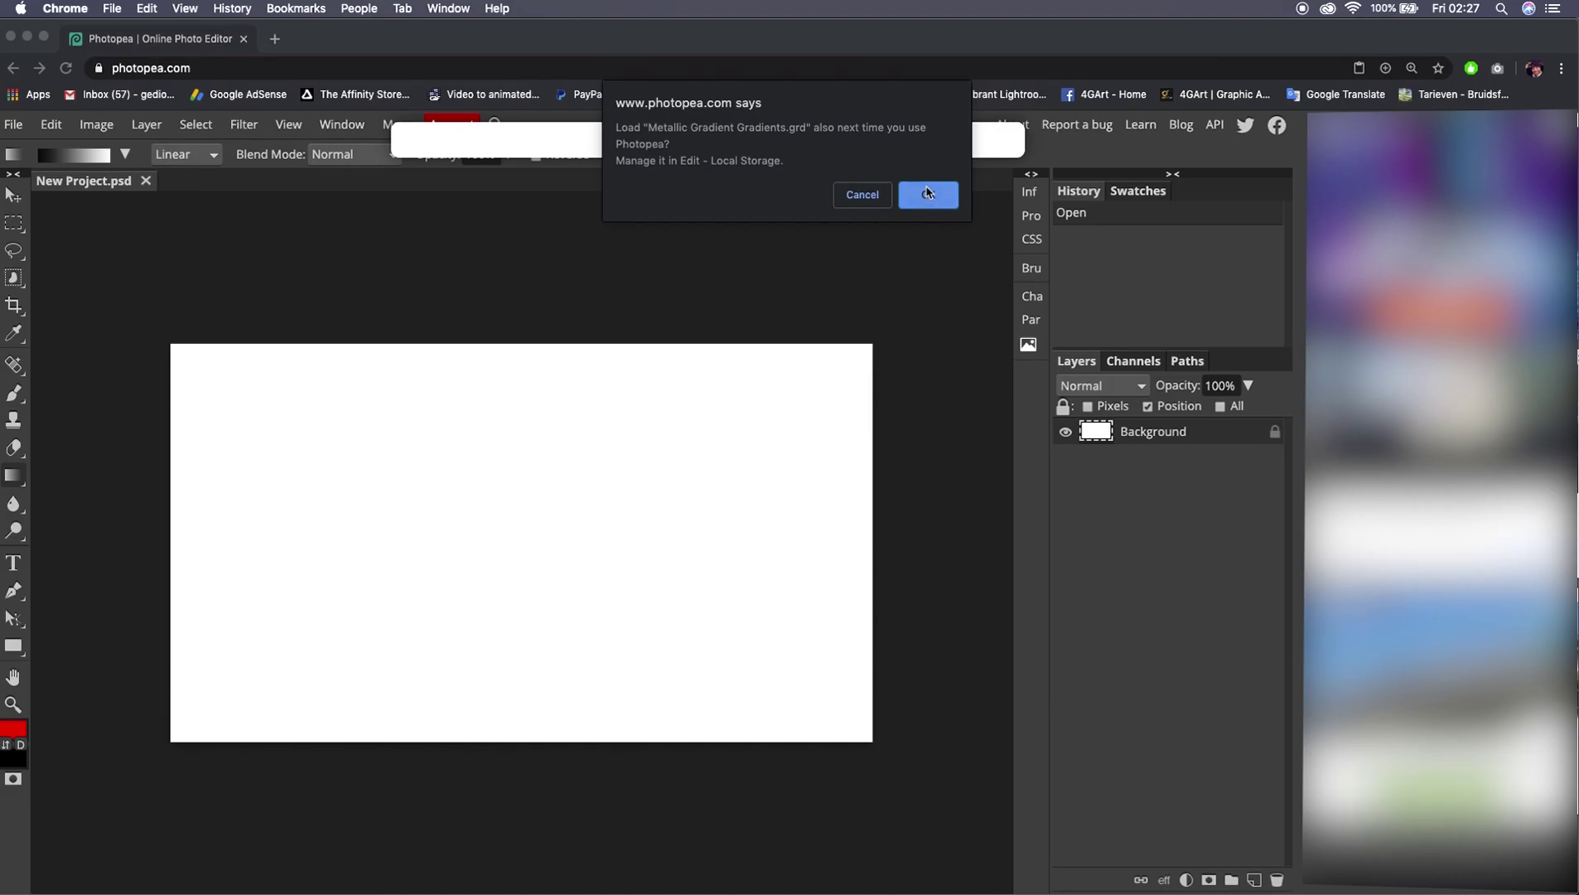
click(928, 196)
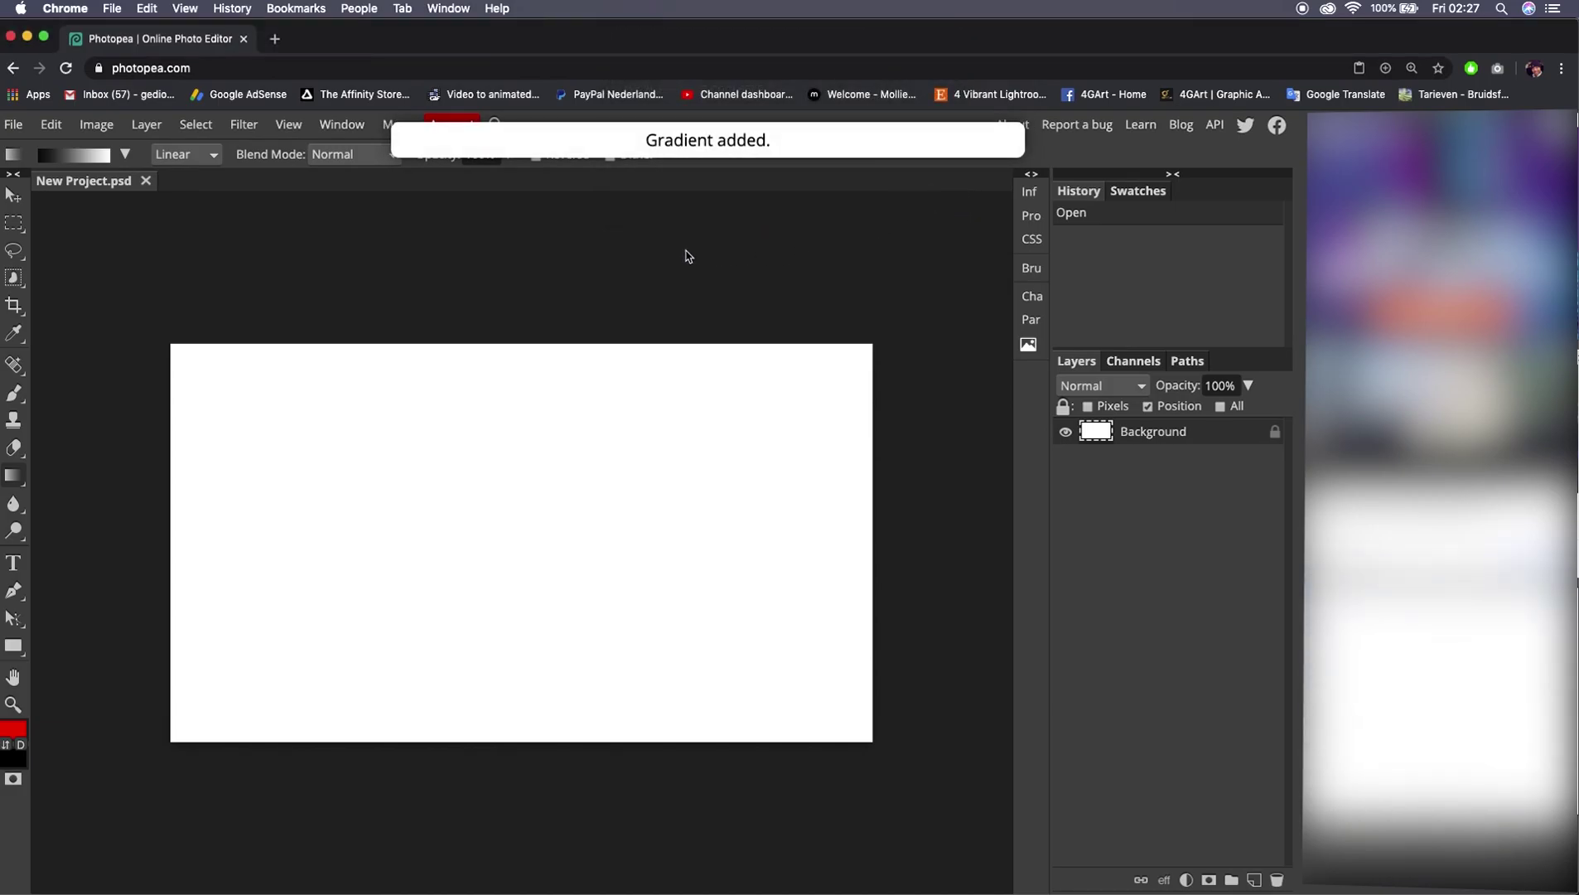
click(124, 154)
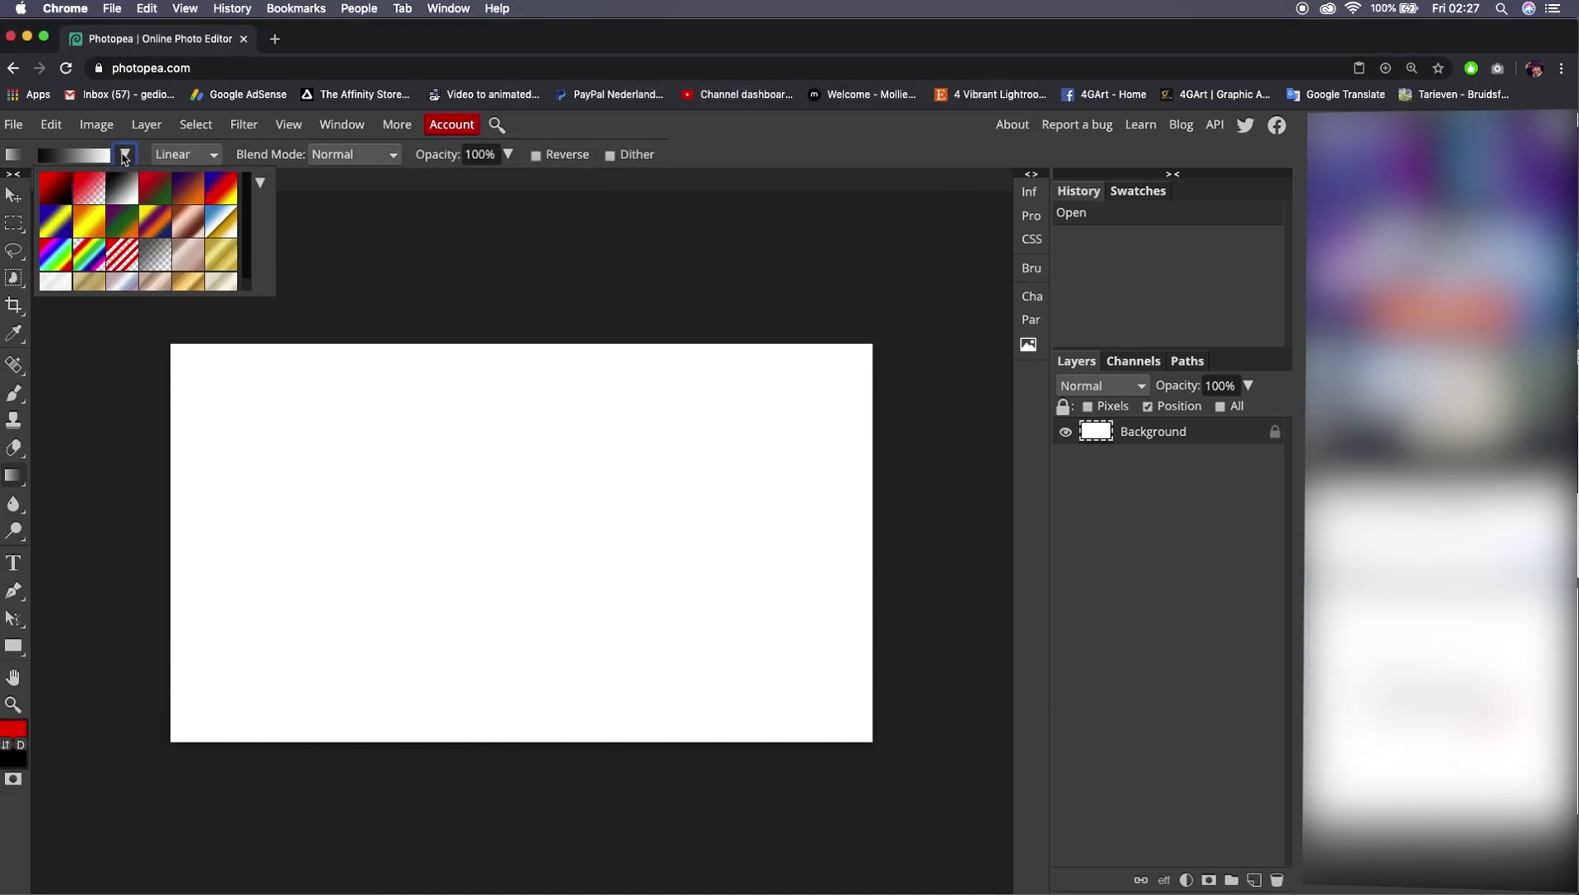
scroll(174, 237, down, 1)
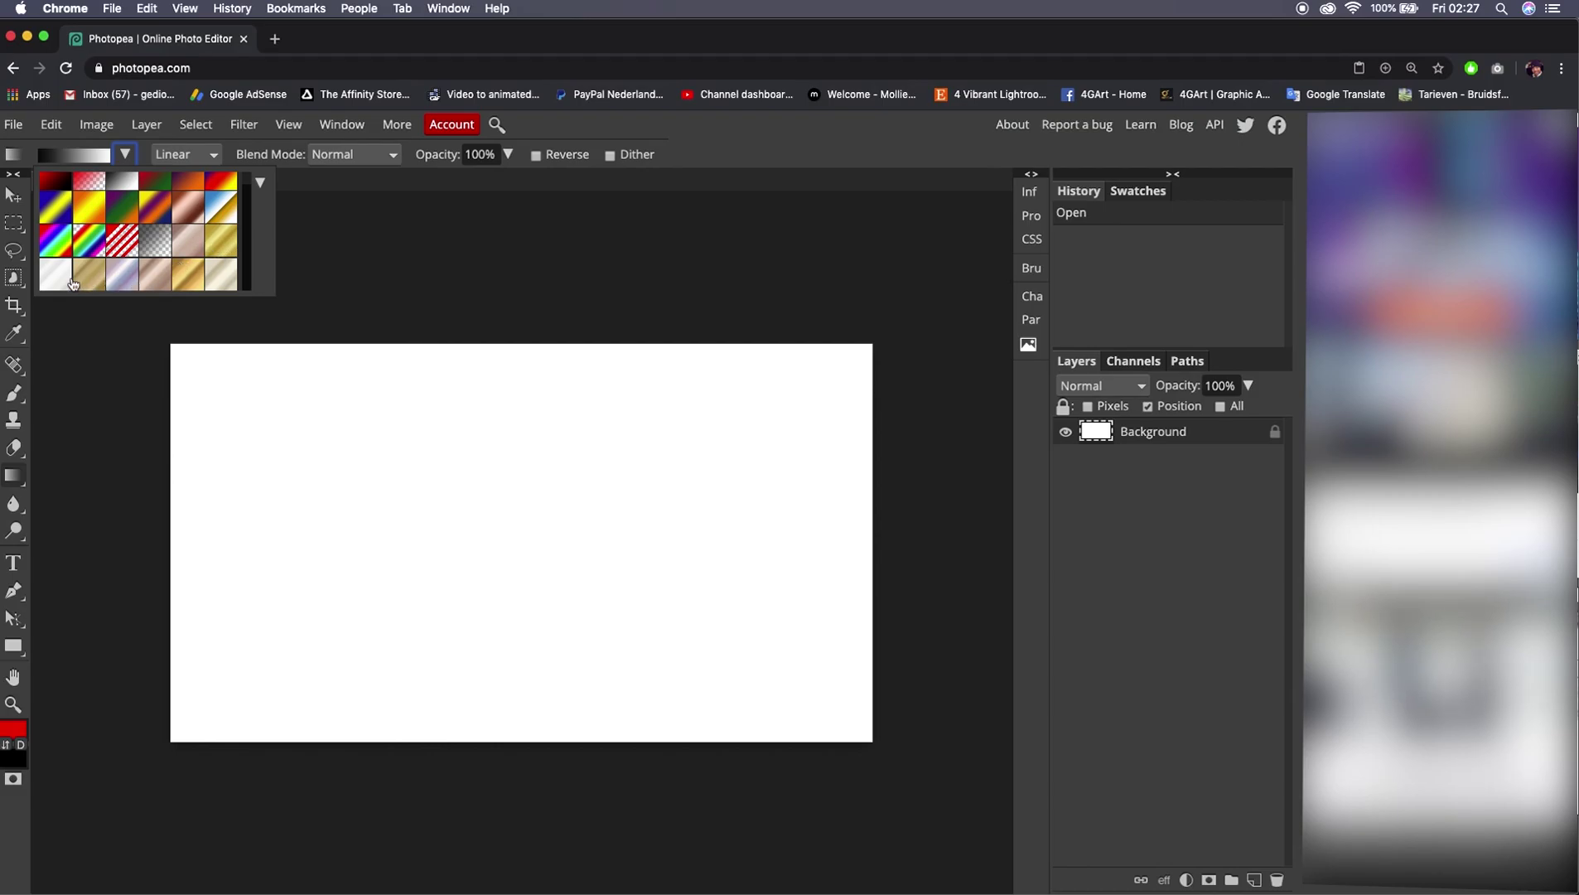
- Pick a gold metallic gradient preset and close the preset picker
click(221, 240)
click(260, 182)
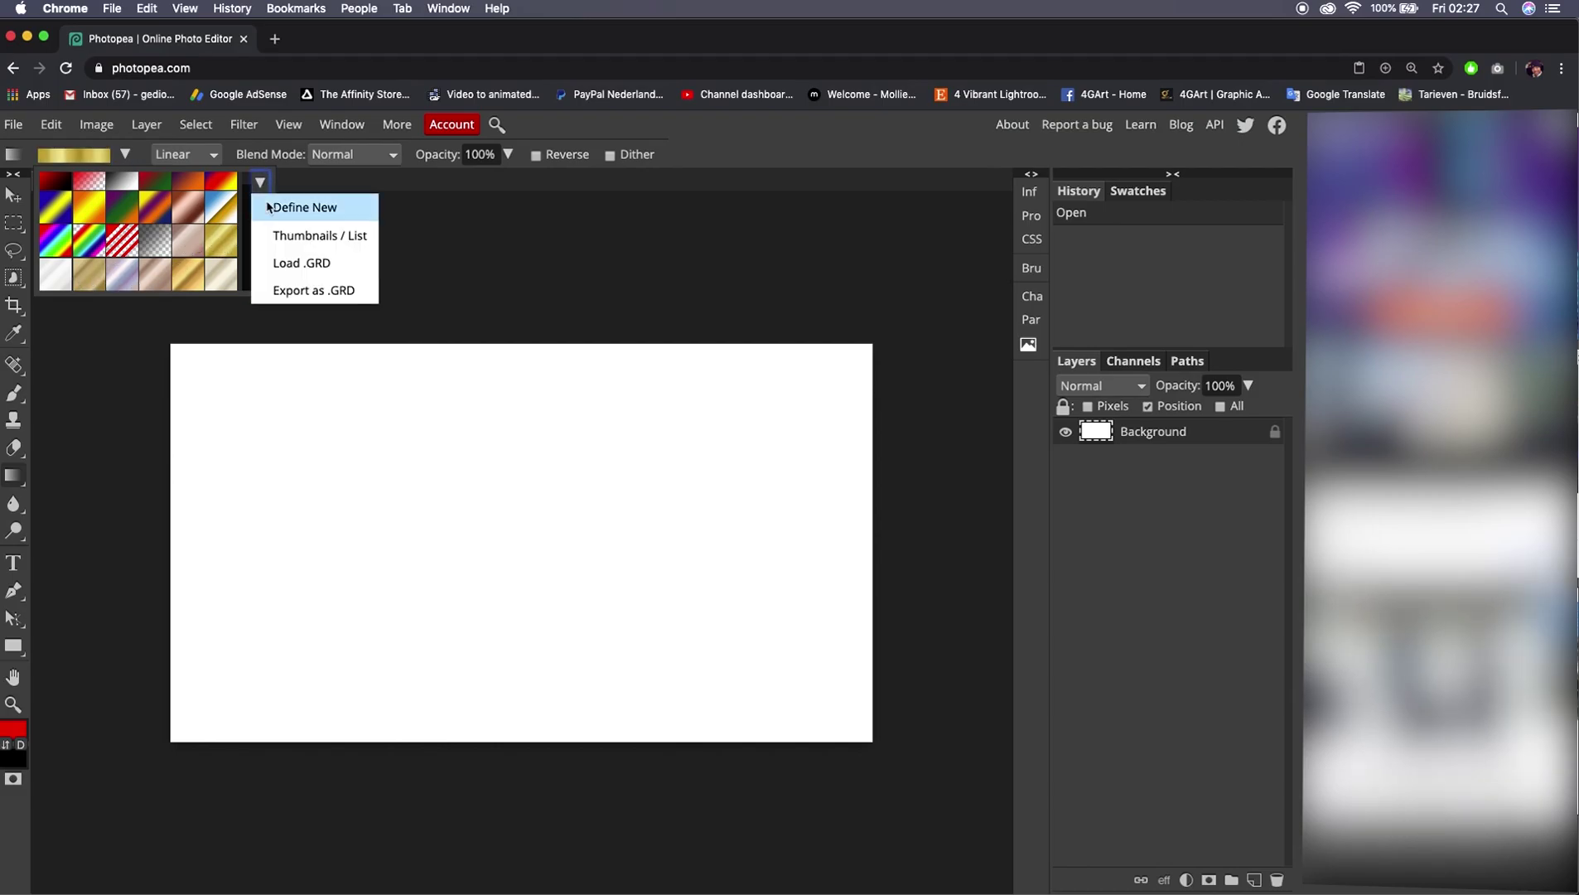
click(260, 184)
click(124, 154)
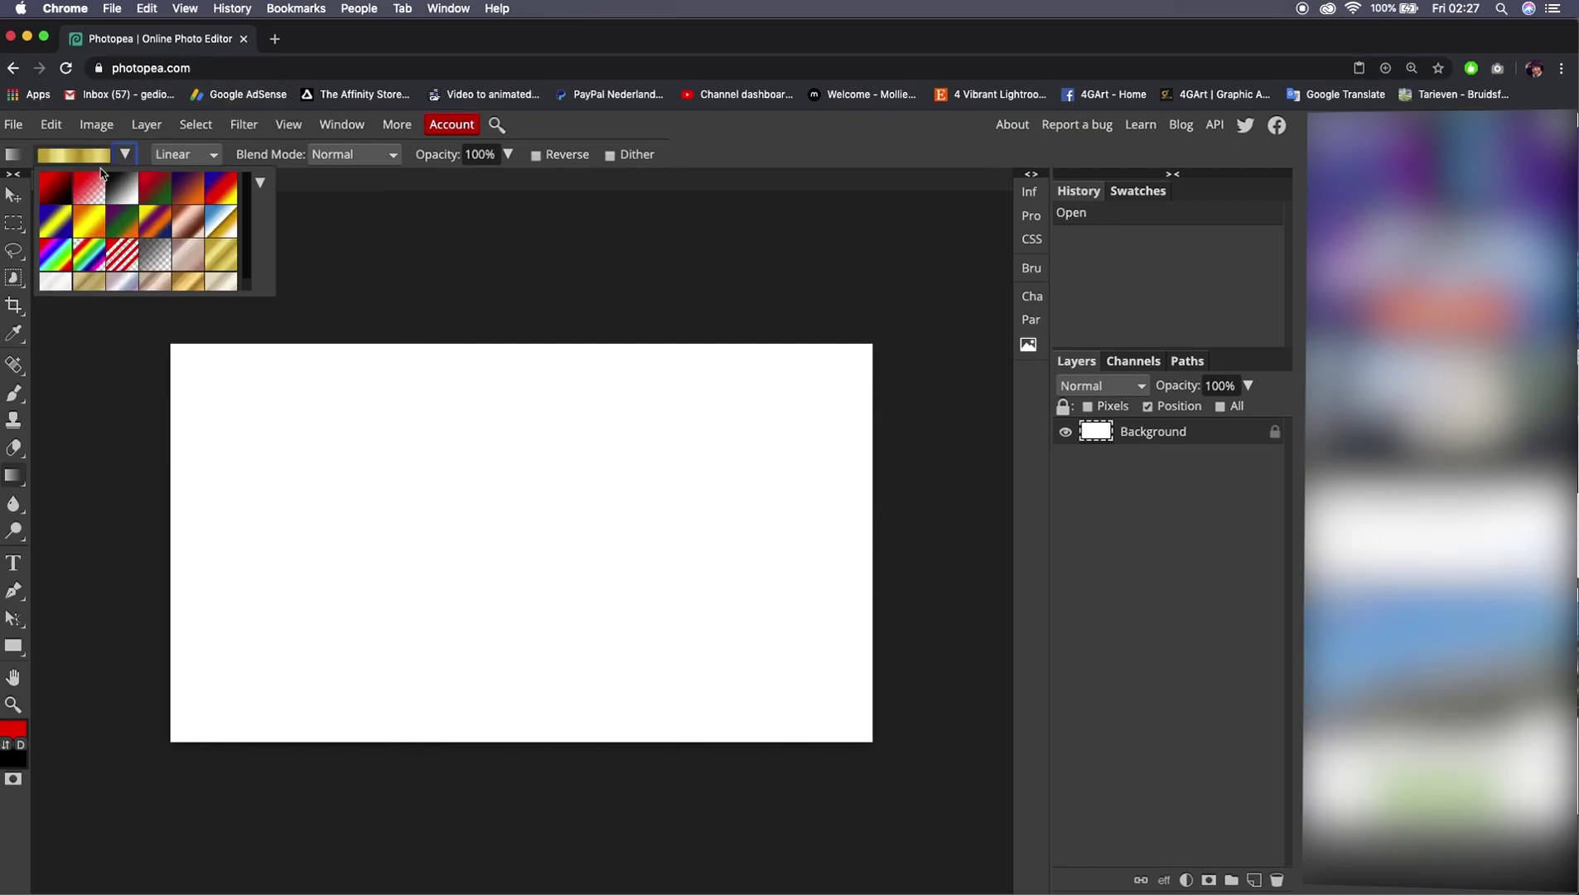
- Type GOLDEN TEXT on the canvas, set it to 134 px DejaVu Sans Bold, and commit
click(13, 563)
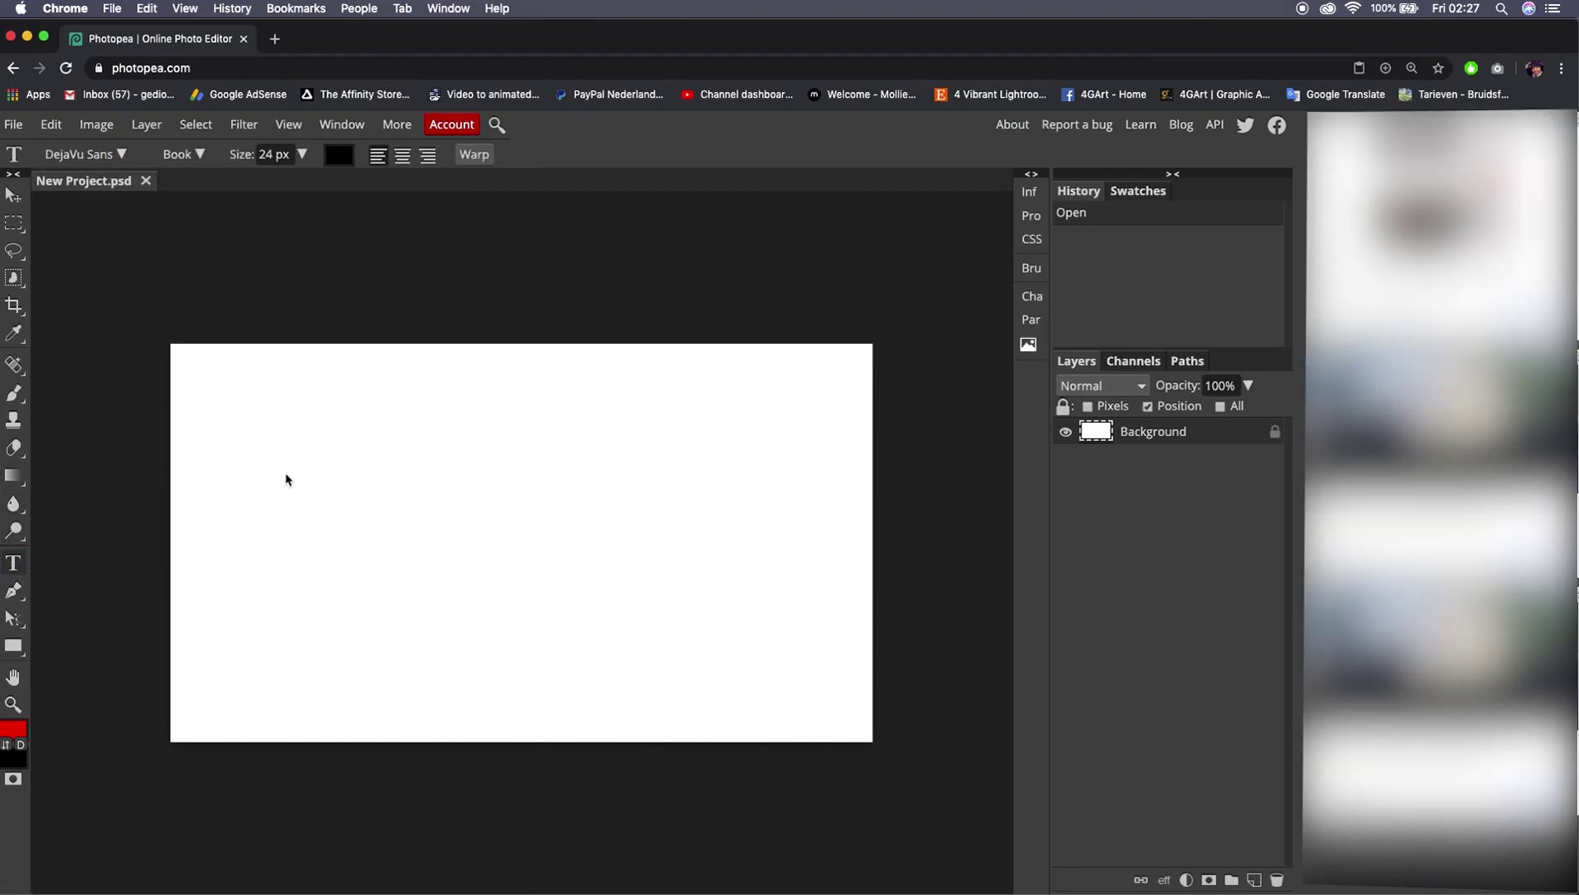
click(286, 479)
text(GOLDEN TEXT)
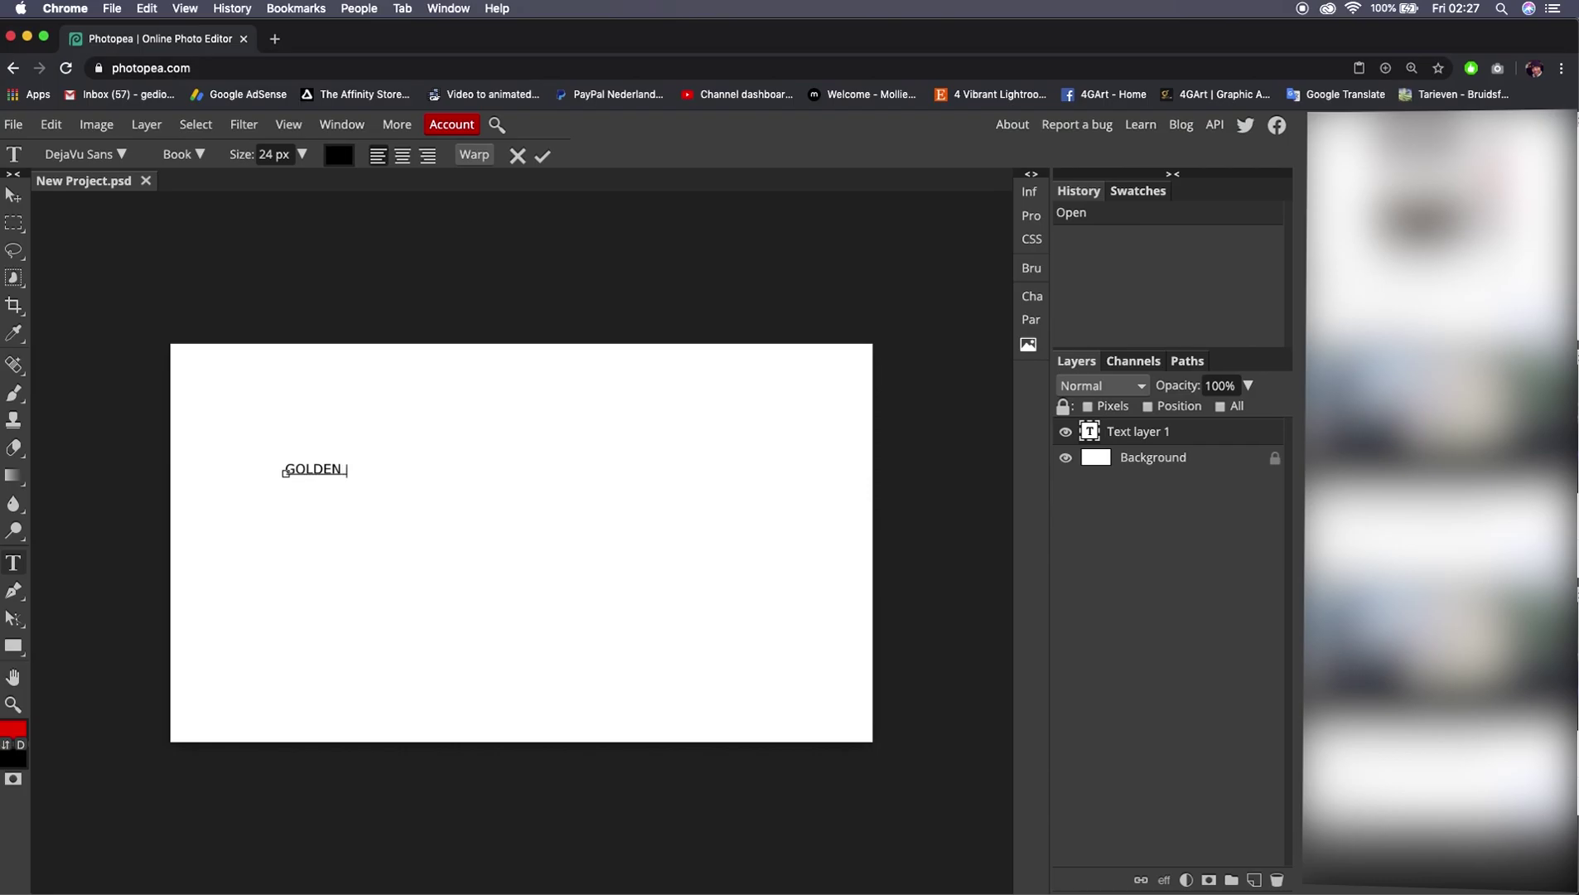
triple_click(338, 470)
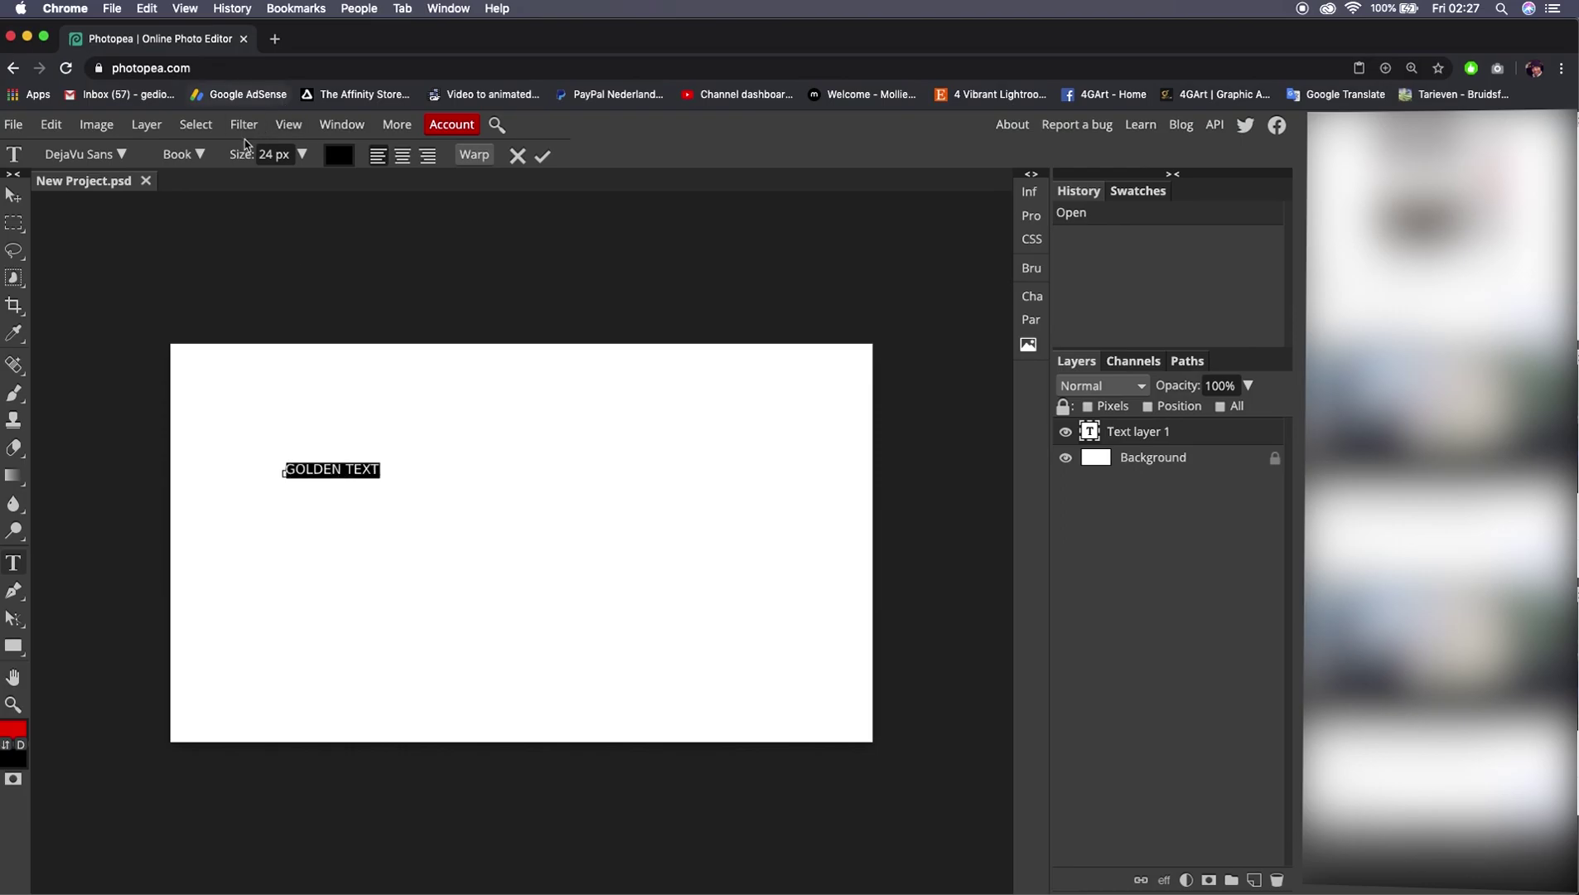
click(302, 157)
drag(265, 183, 286, 185)
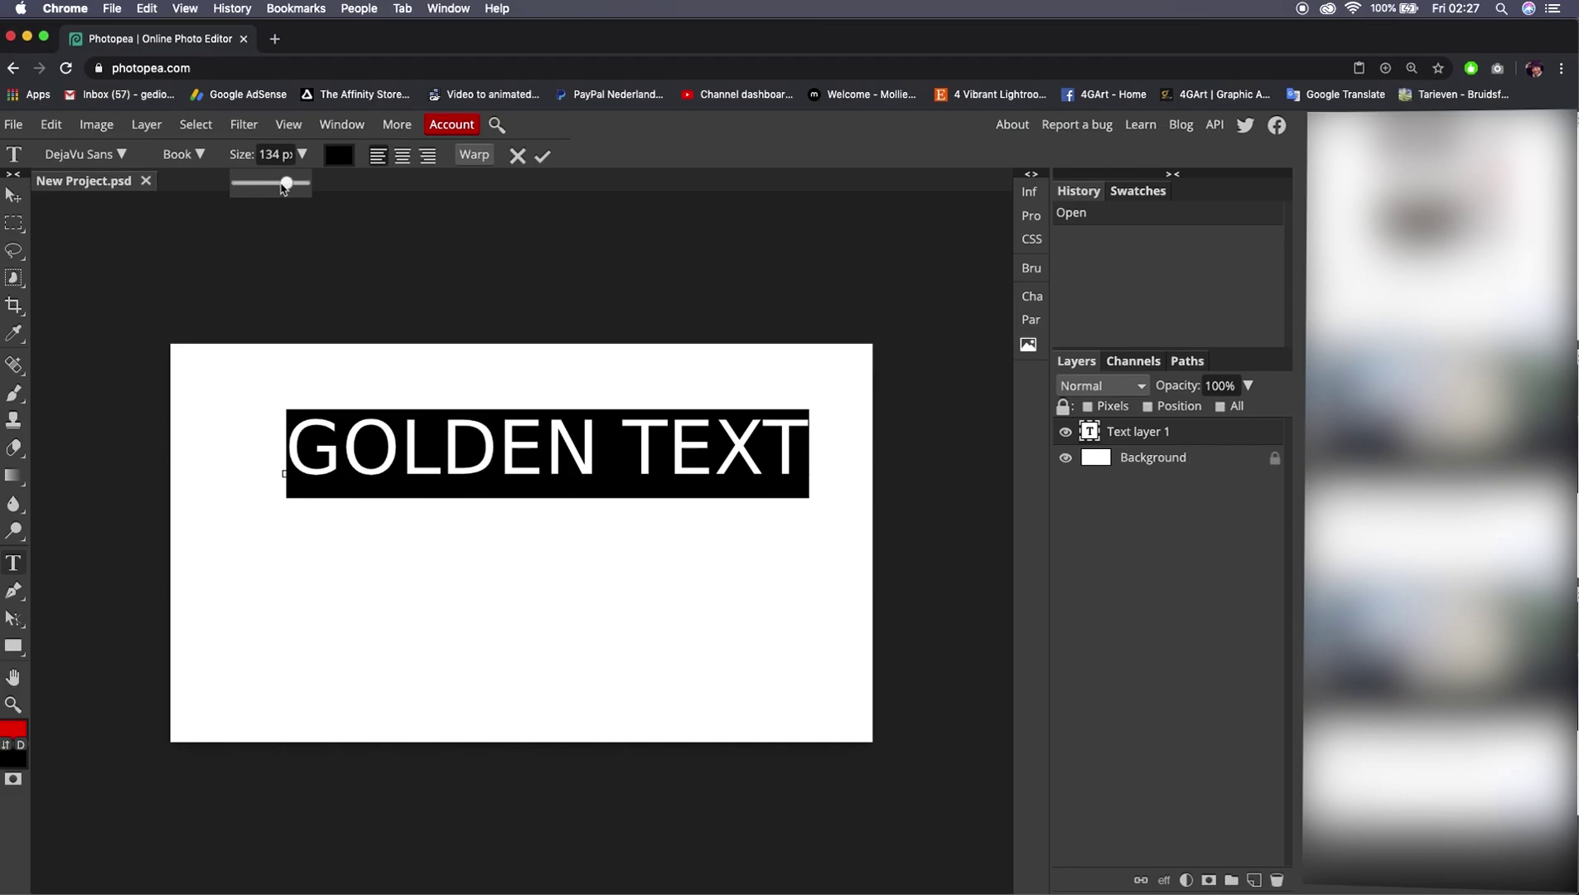
click(202, 157)
click(182, 369)
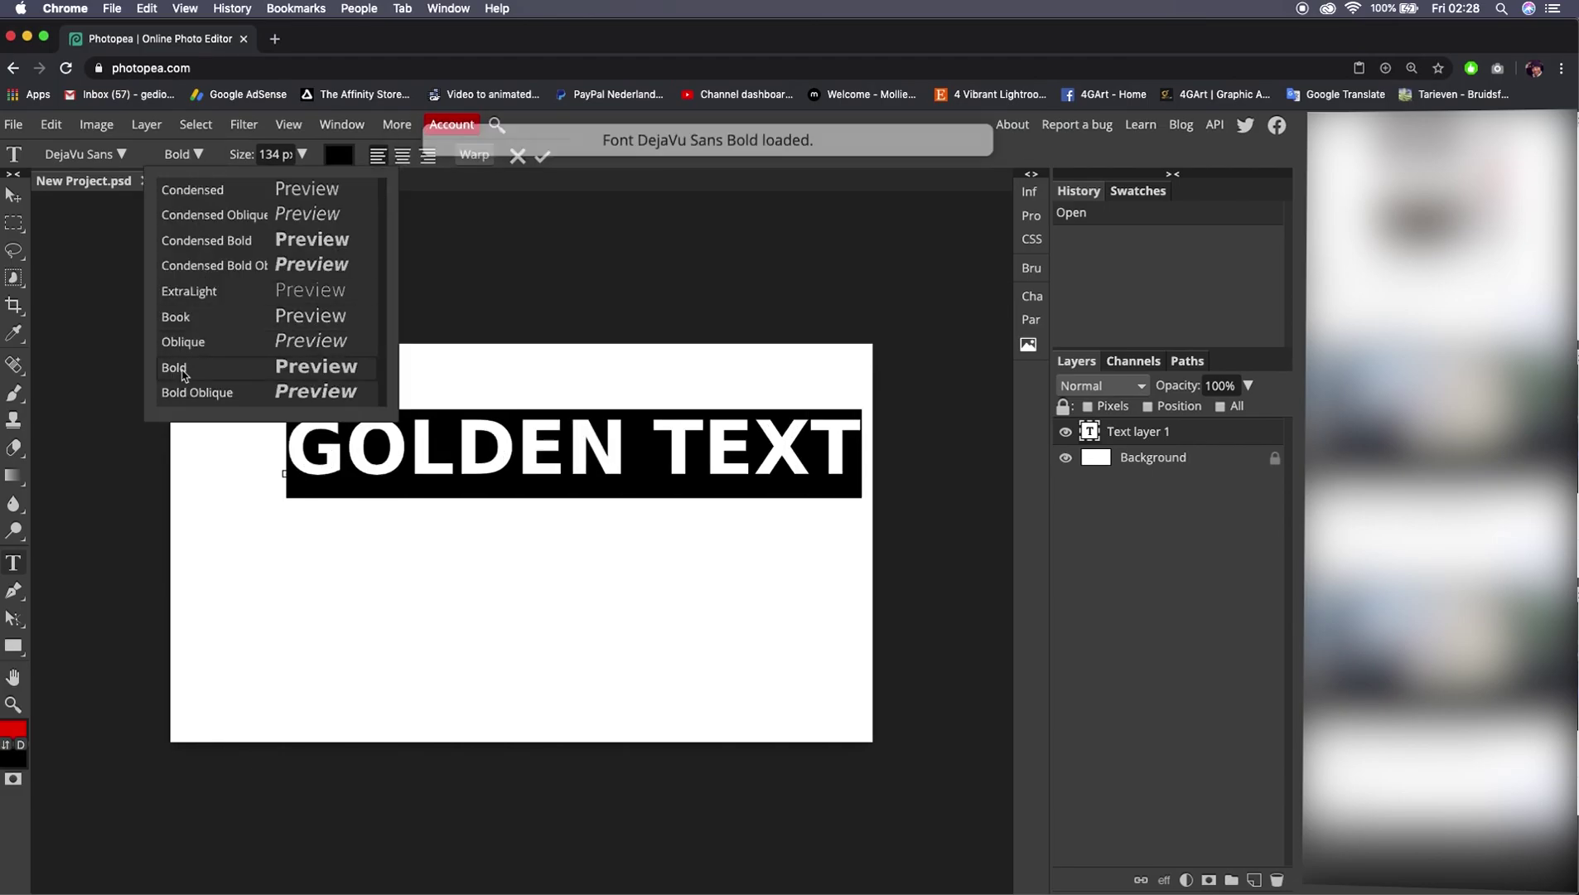
click(15, 199)
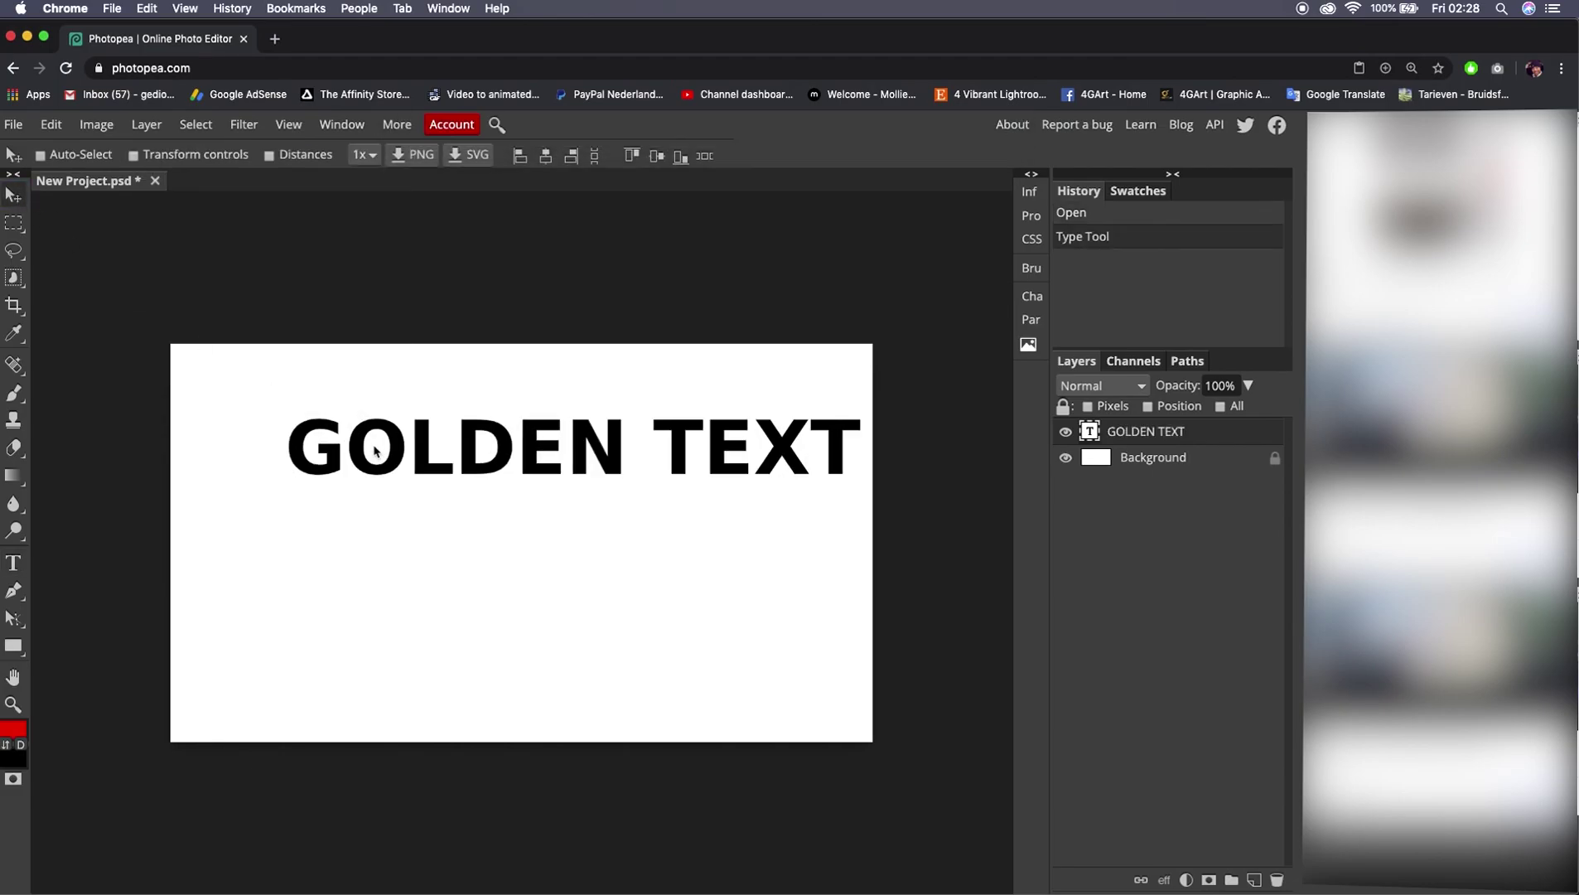
- Move GOLDEN TEXT lower, centre it horizontally, then reselect its text
drag(397, 451, 344, 495)
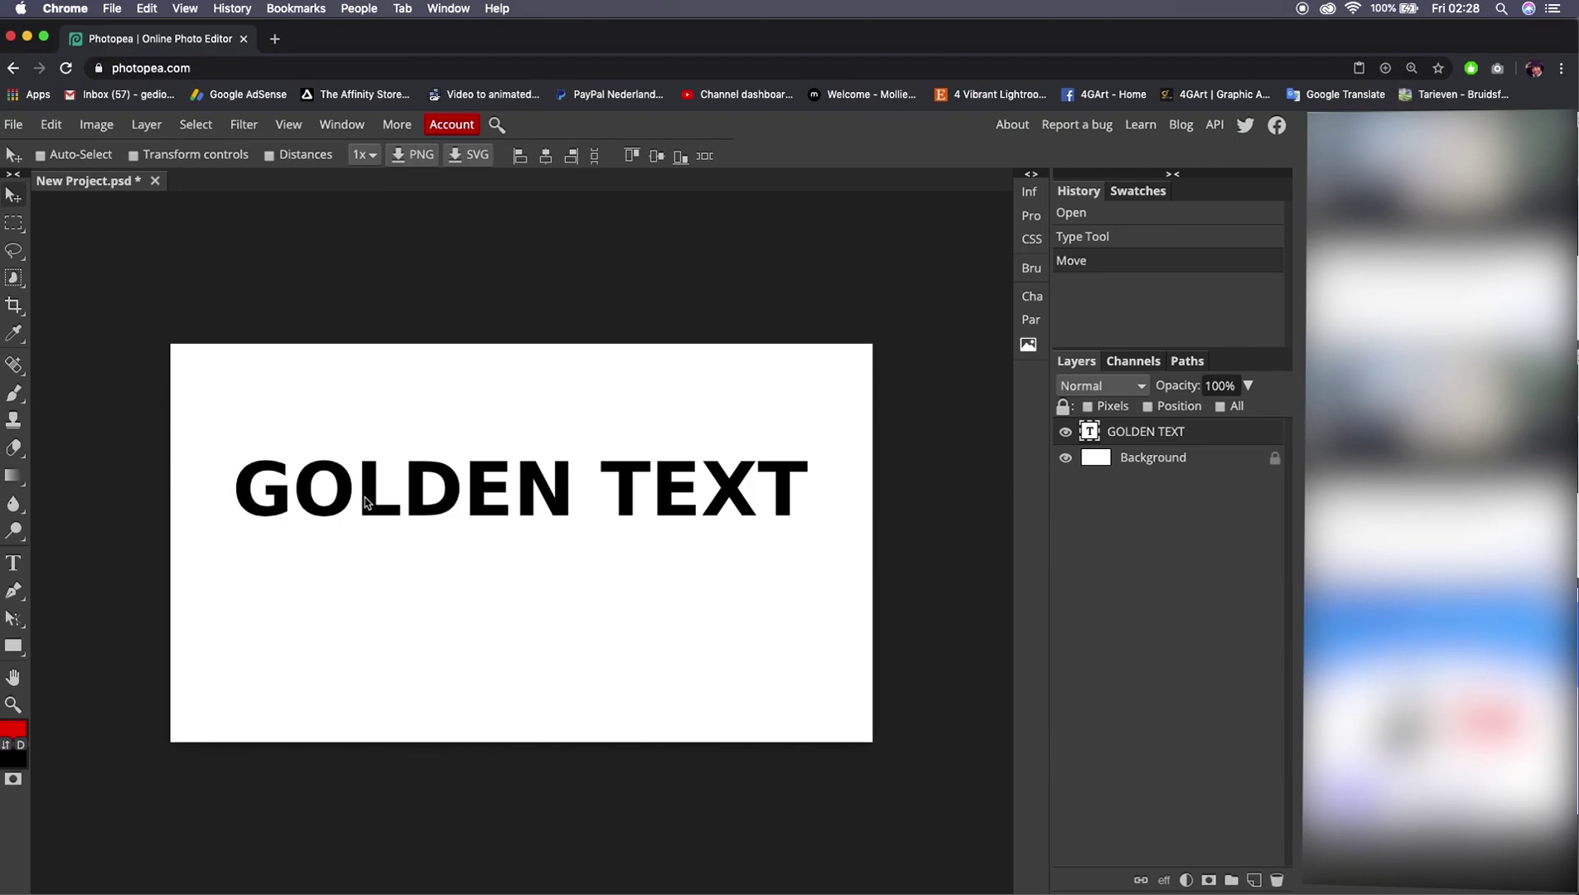
drag(368, 500, 367, 502)
click(13, 563)
triple_click(349, 497)
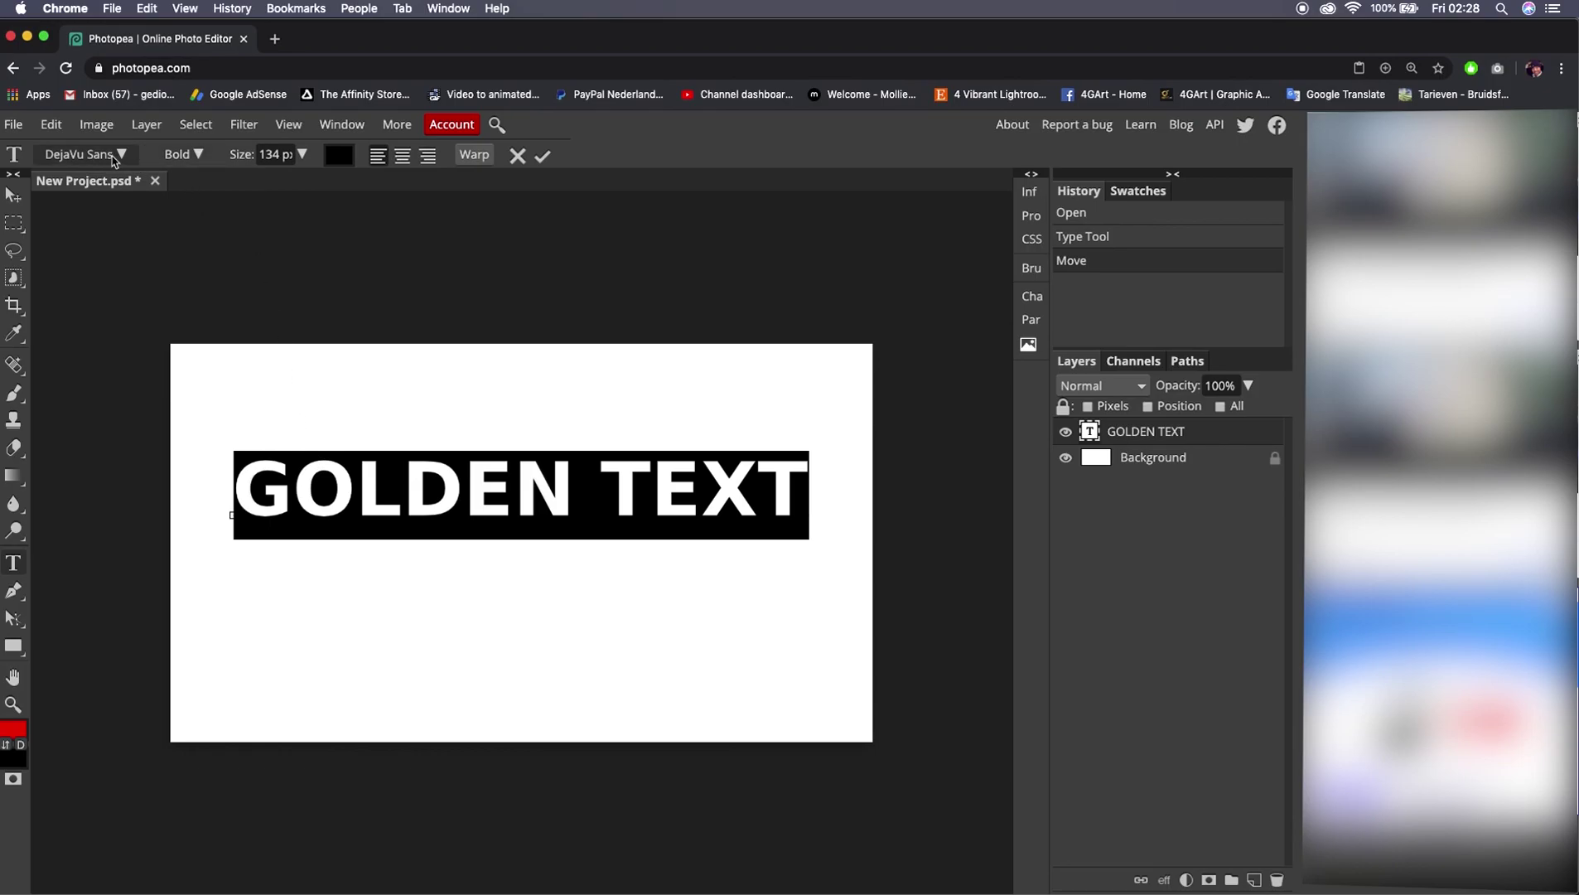
click(1164, 881)
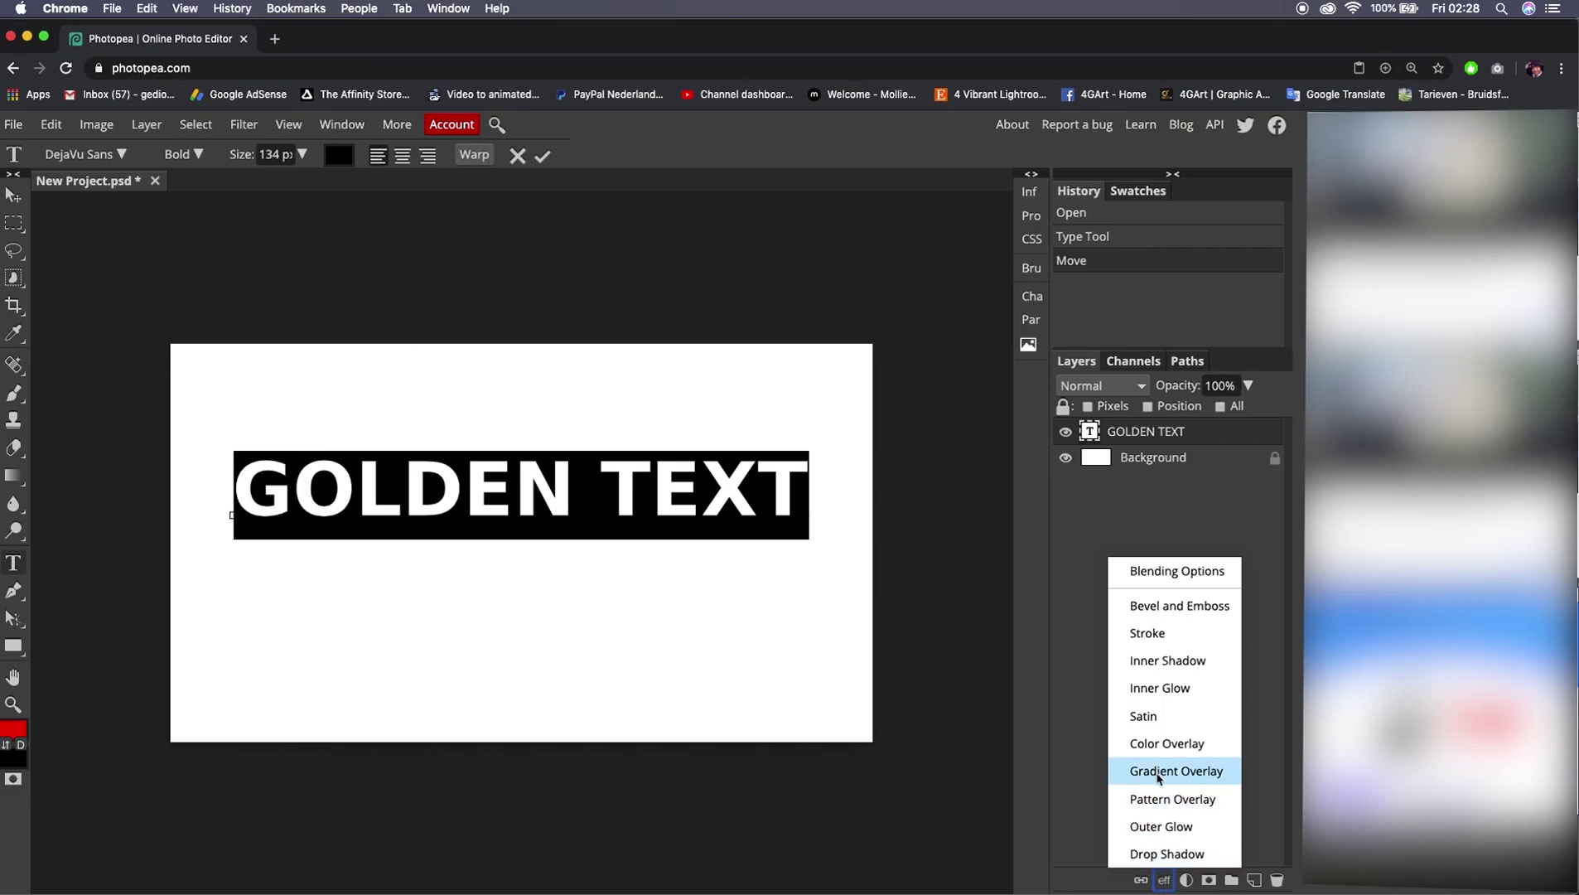
- Apply a gold preset Gradient Overlay to GOLDEN TEXT at about 149% scale
click(1159, 772)
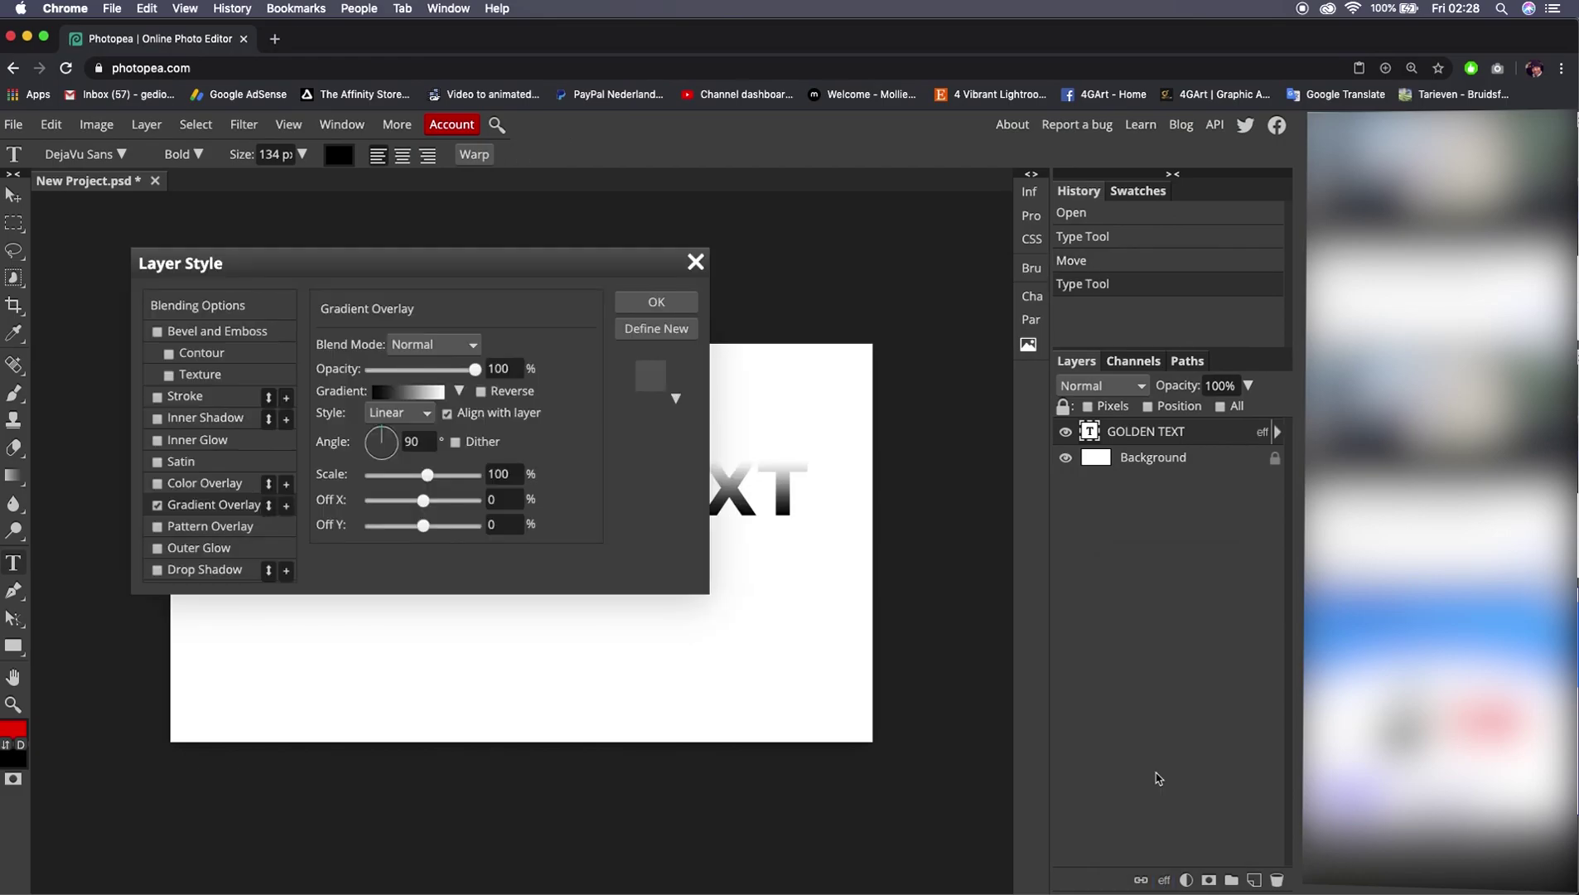
click(459, 391)
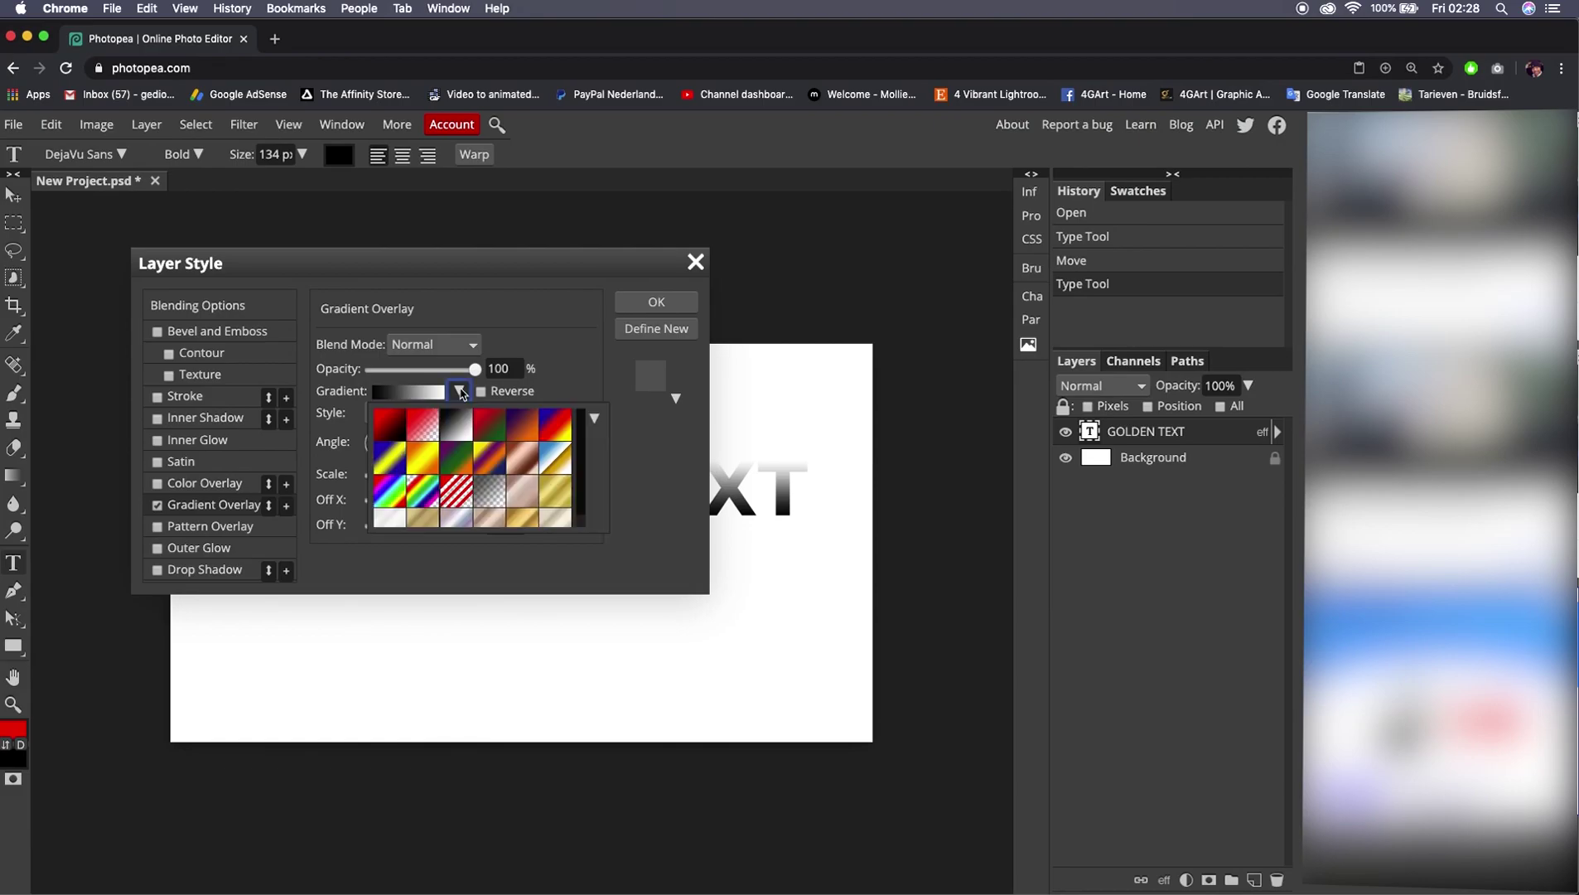
click(557, 476)
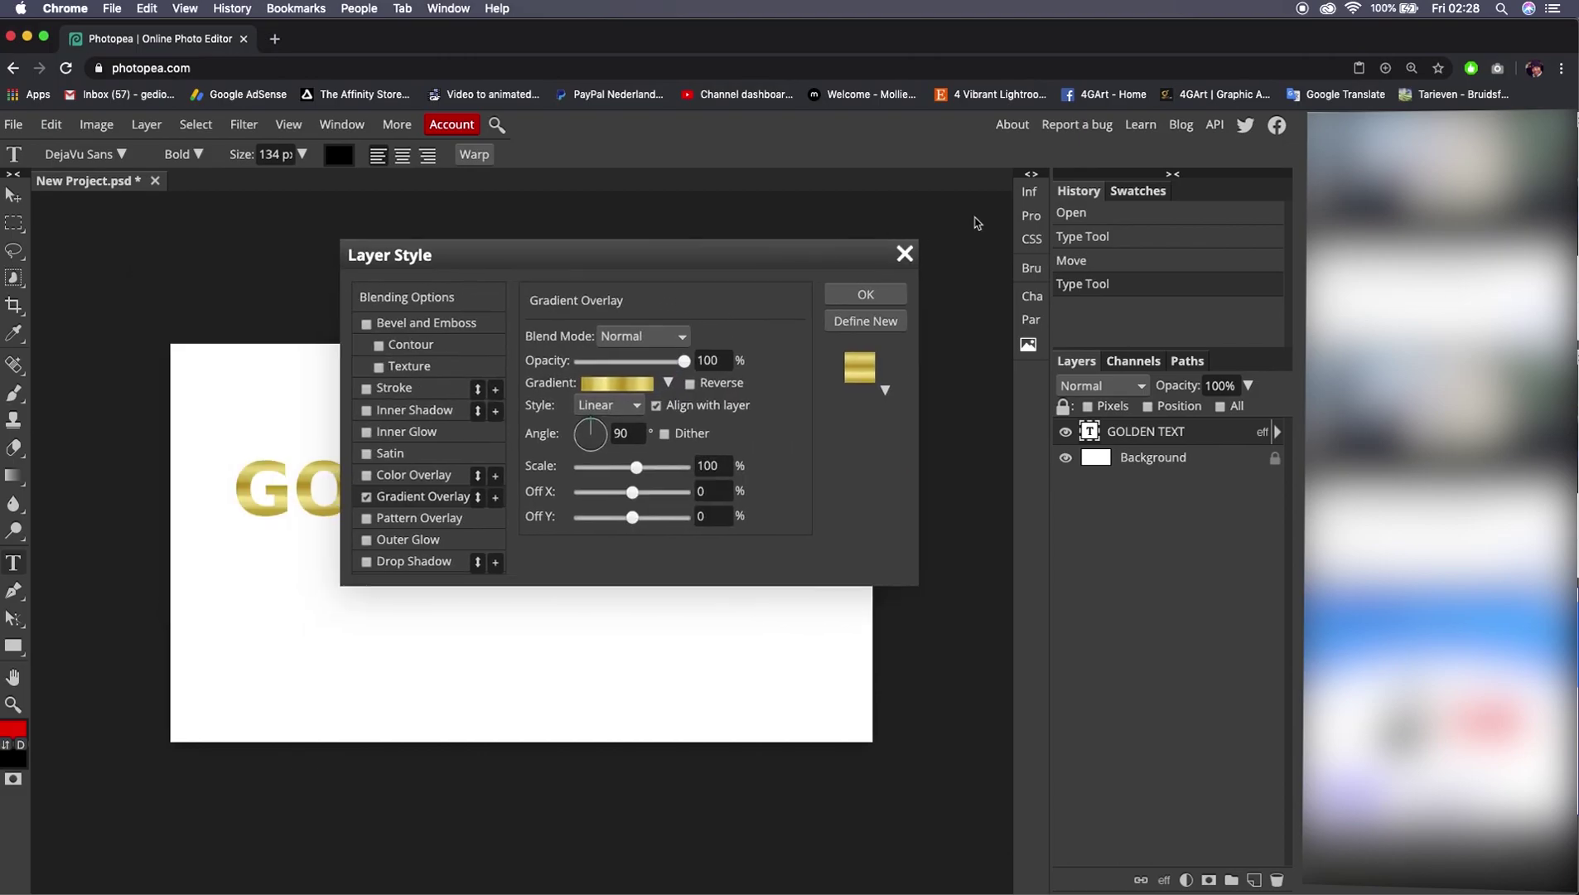
drag(758, 255, 1234, 126)
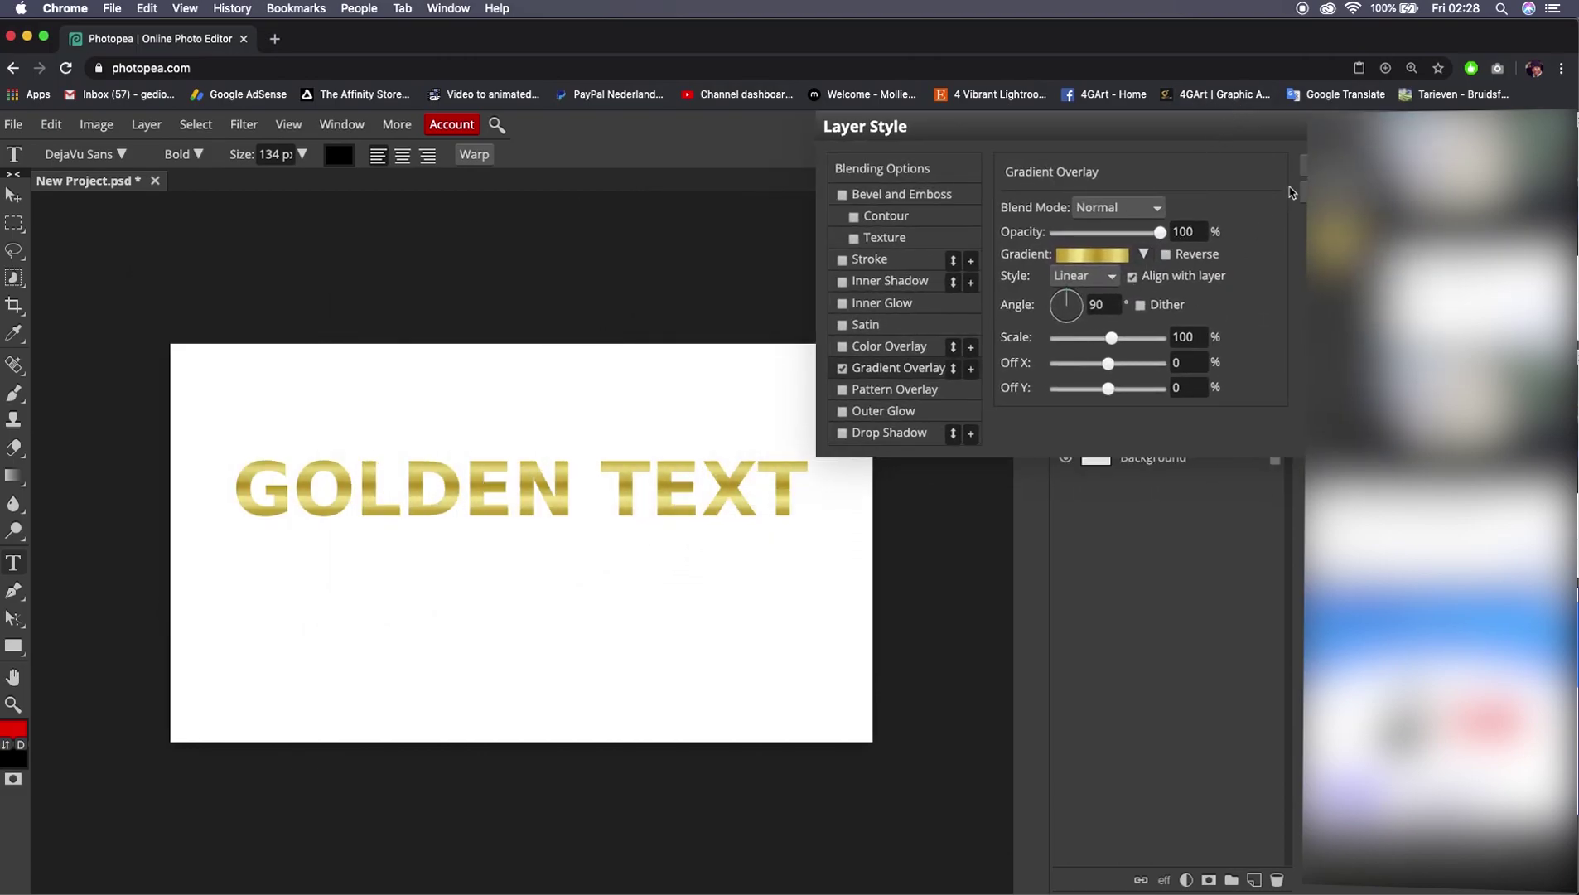
drag(1112, 339, 1124, 337)
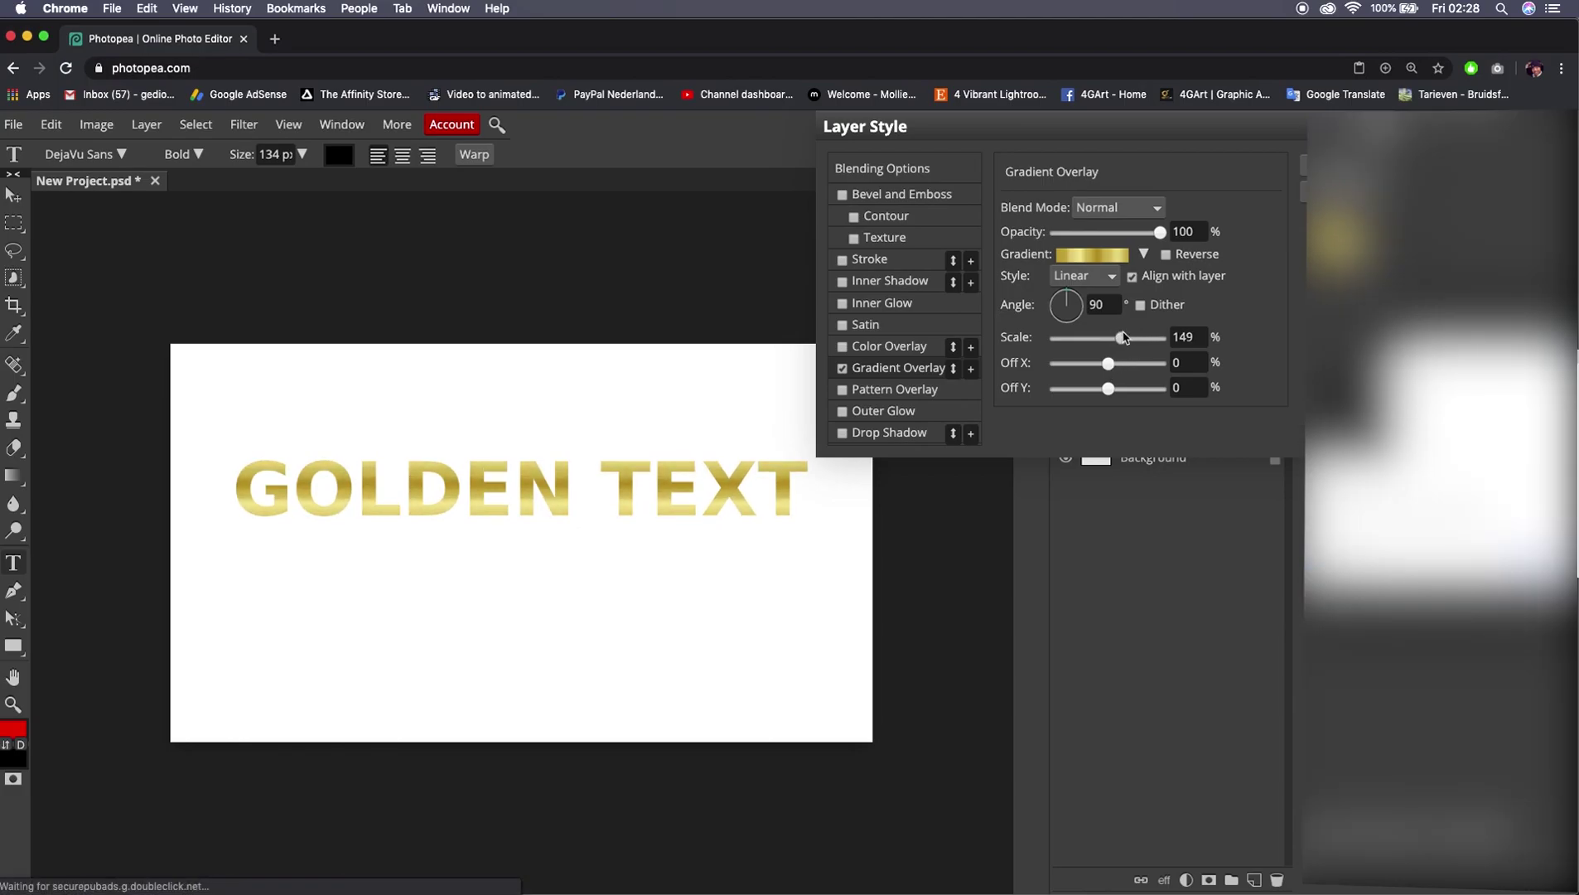
key(Return)
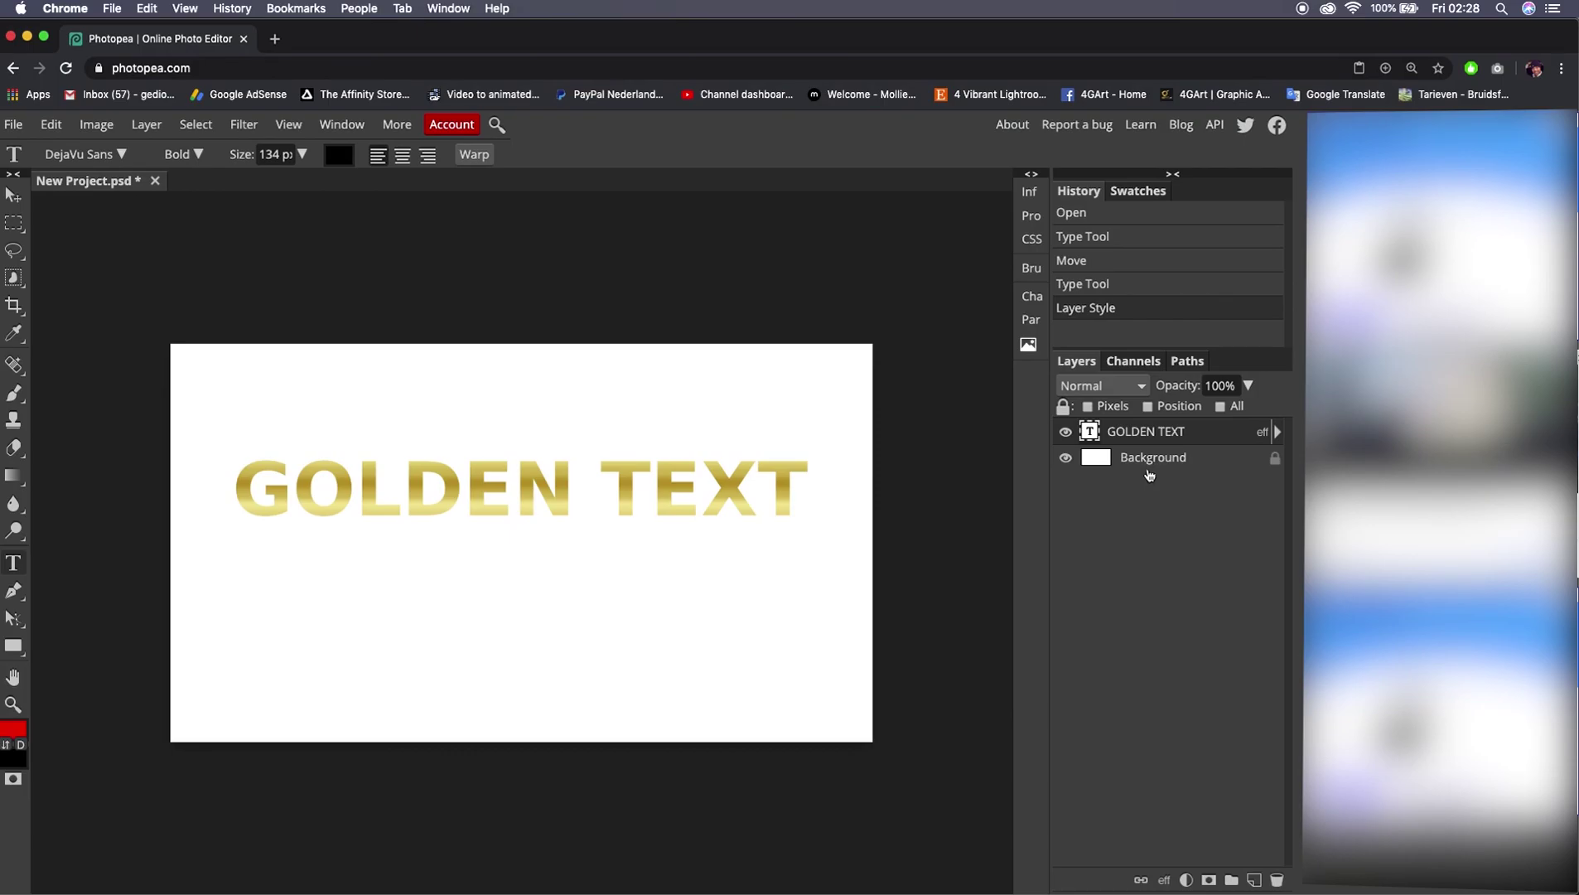
- Darken the Background layer with Hue/Saturation Lightness about -97, then reselect the text layer
click(1154, 461)
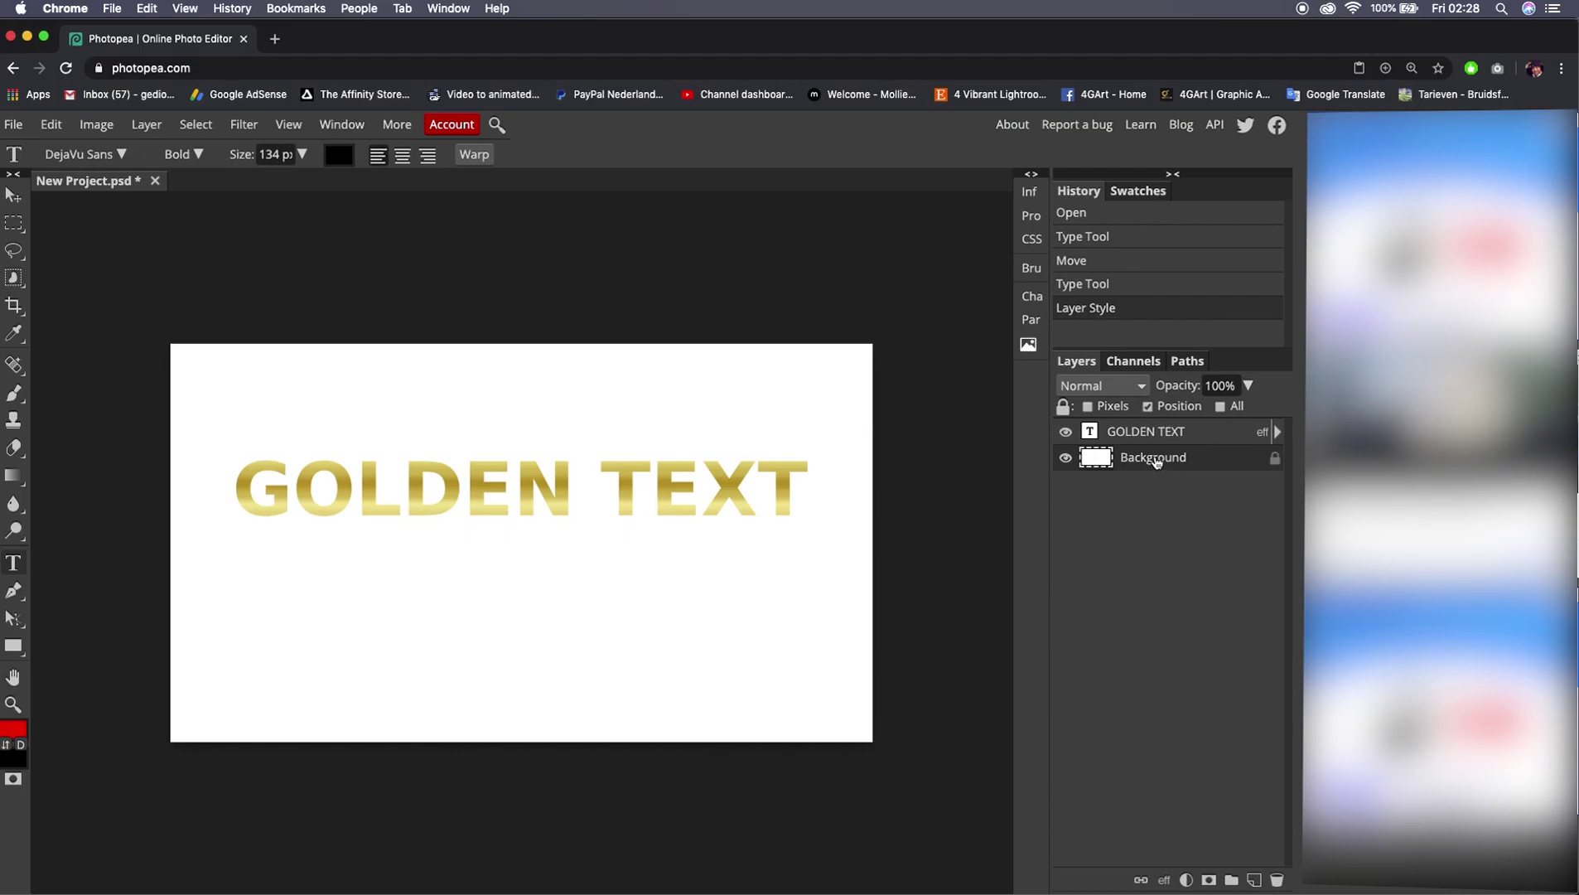
key(ctrl+u)
drag(384, 278, 999, 178)
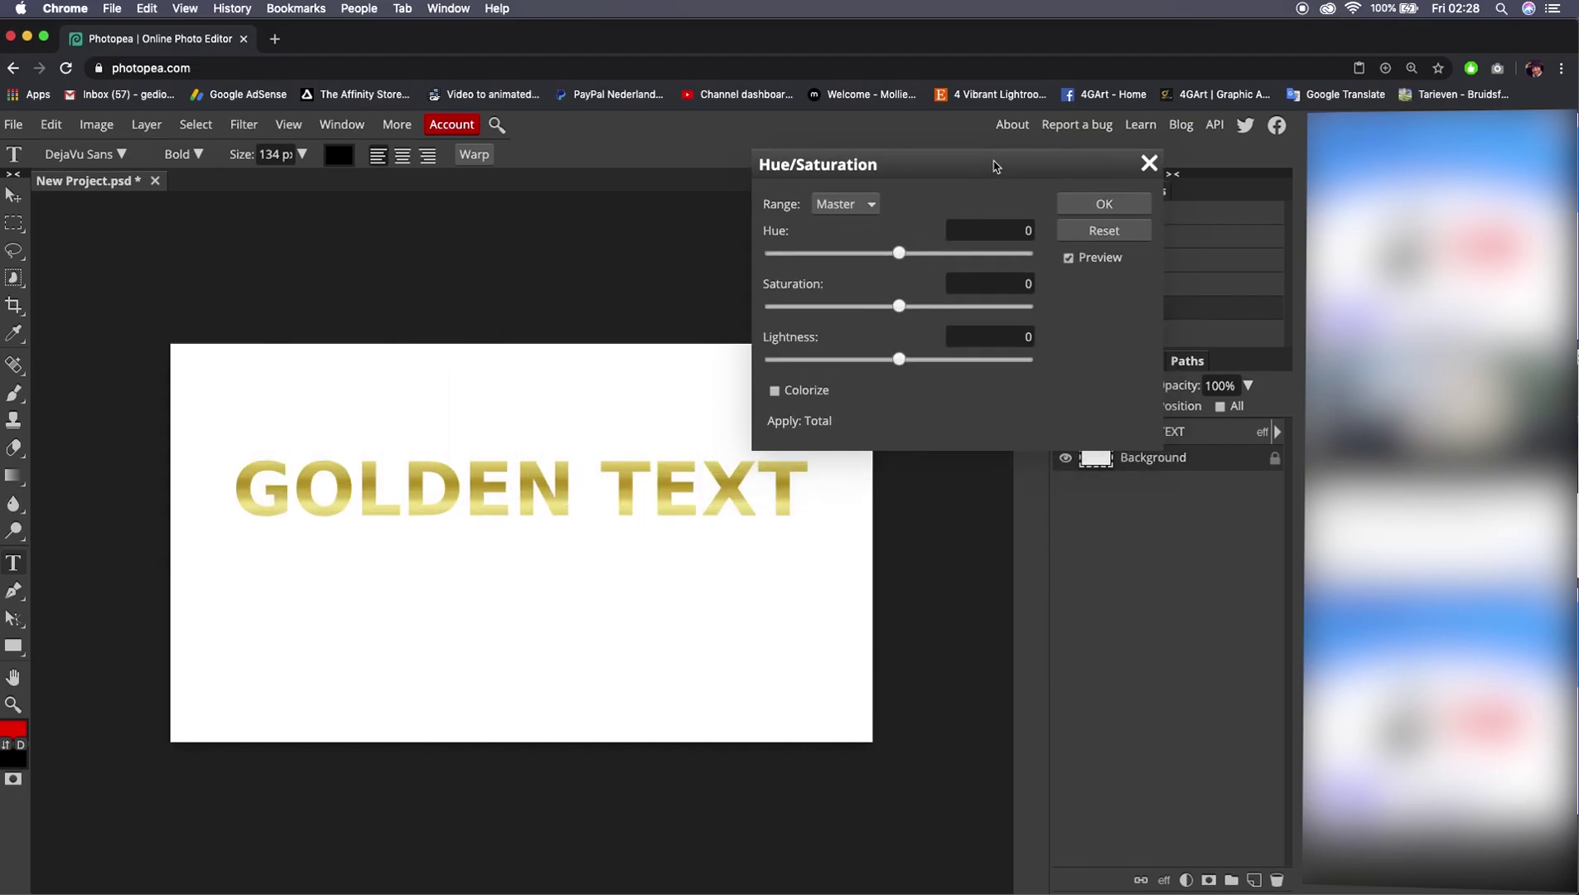
drag(894, 360, 770, 361)
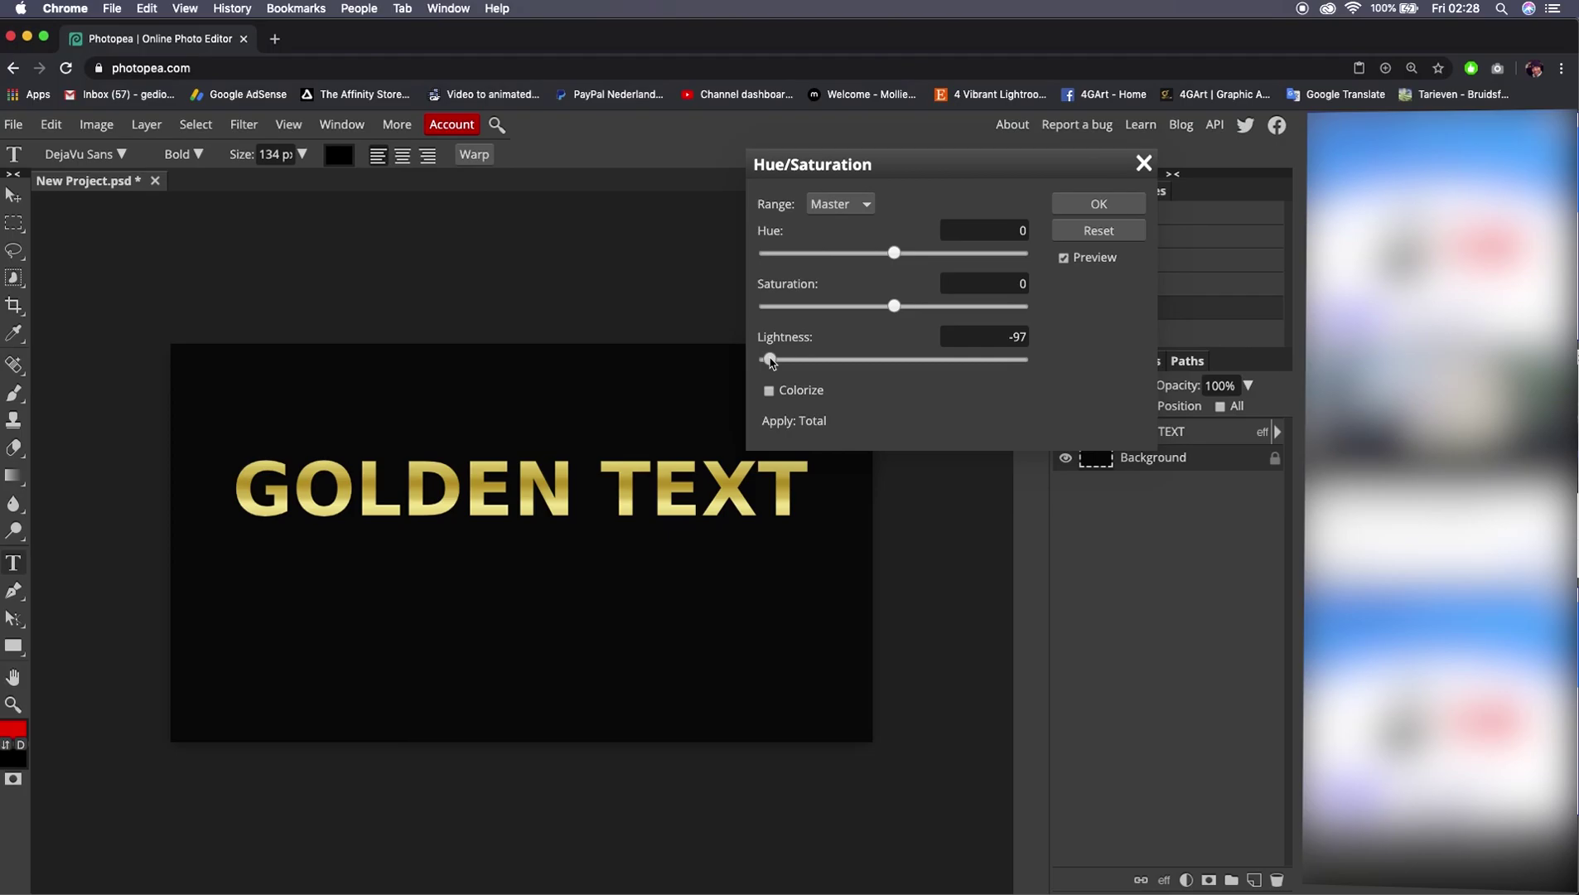
click(1098, 204)
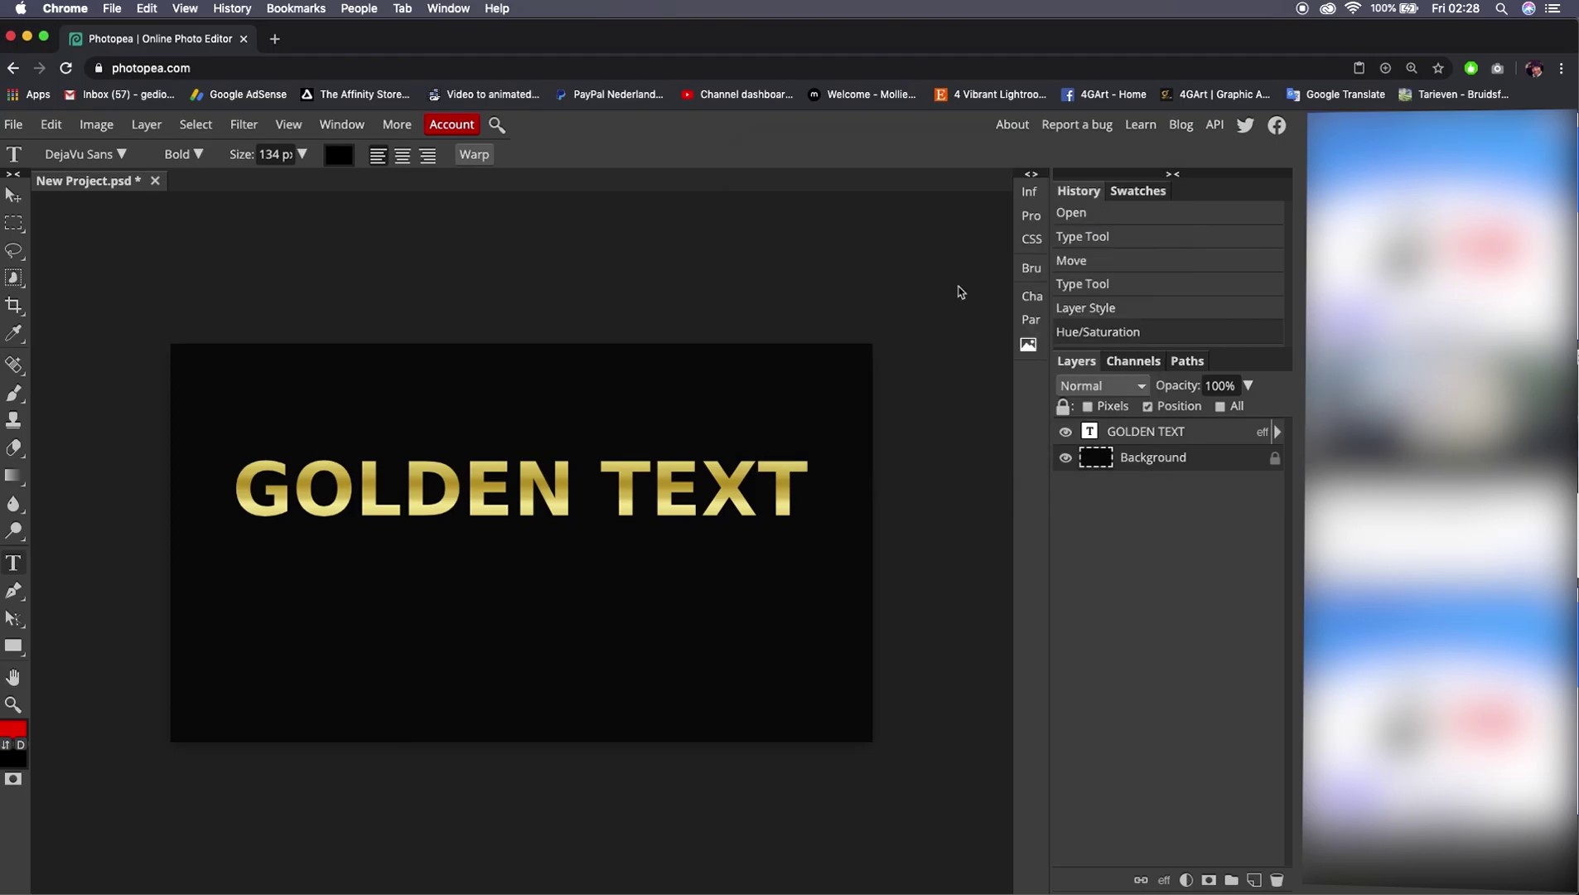
click(1171, 434)
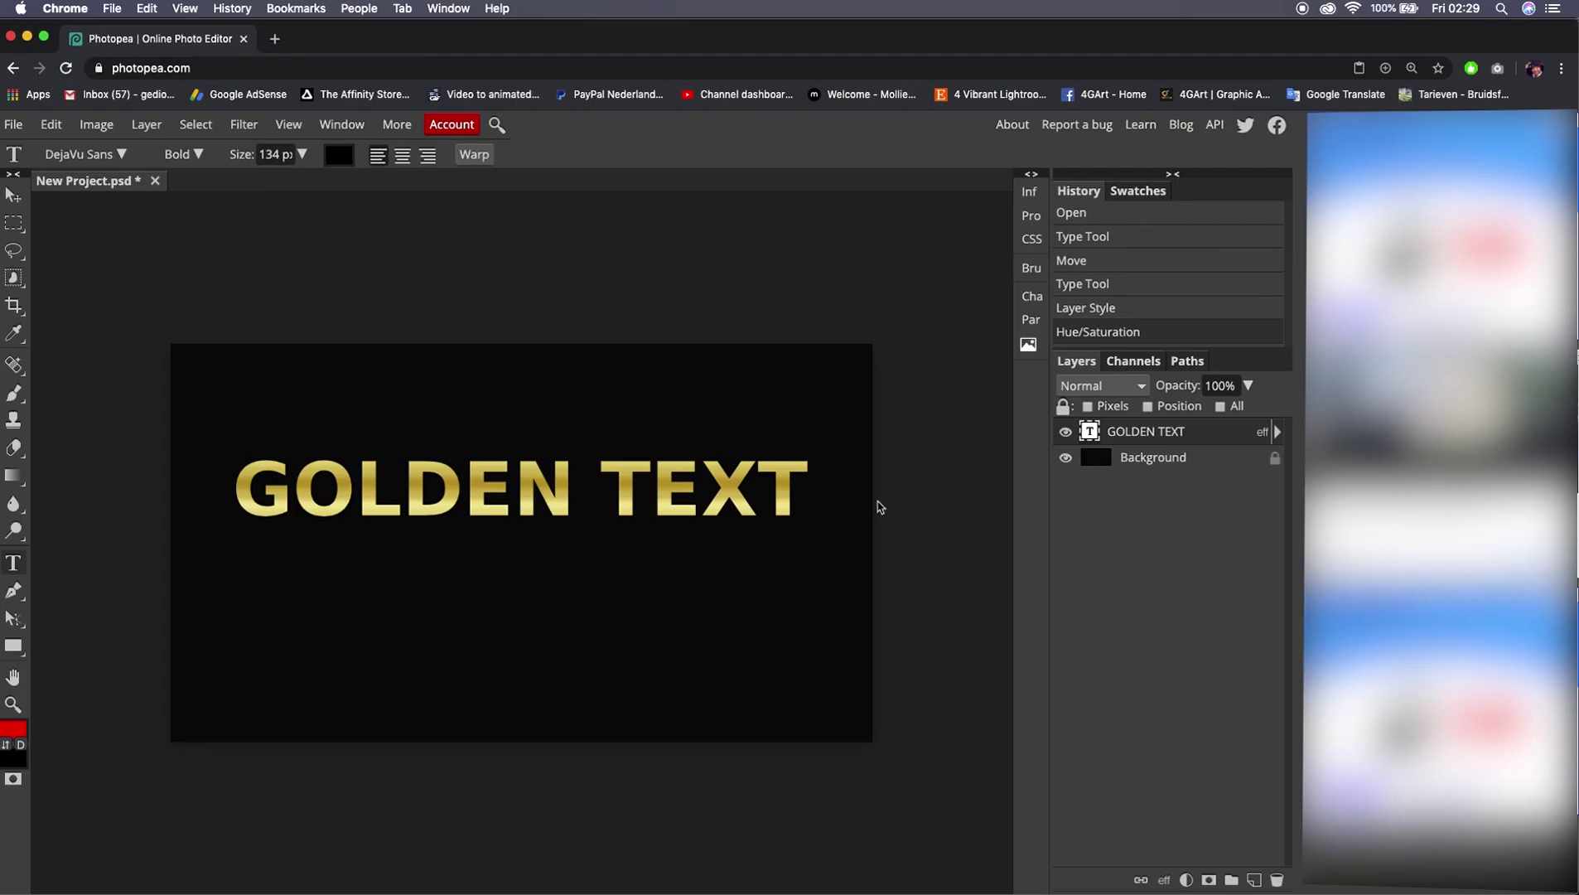
- Add a 3 px outside Normal-blend stroke to GOLDEN TEXT with Gradient fill type
click(1164, 880)
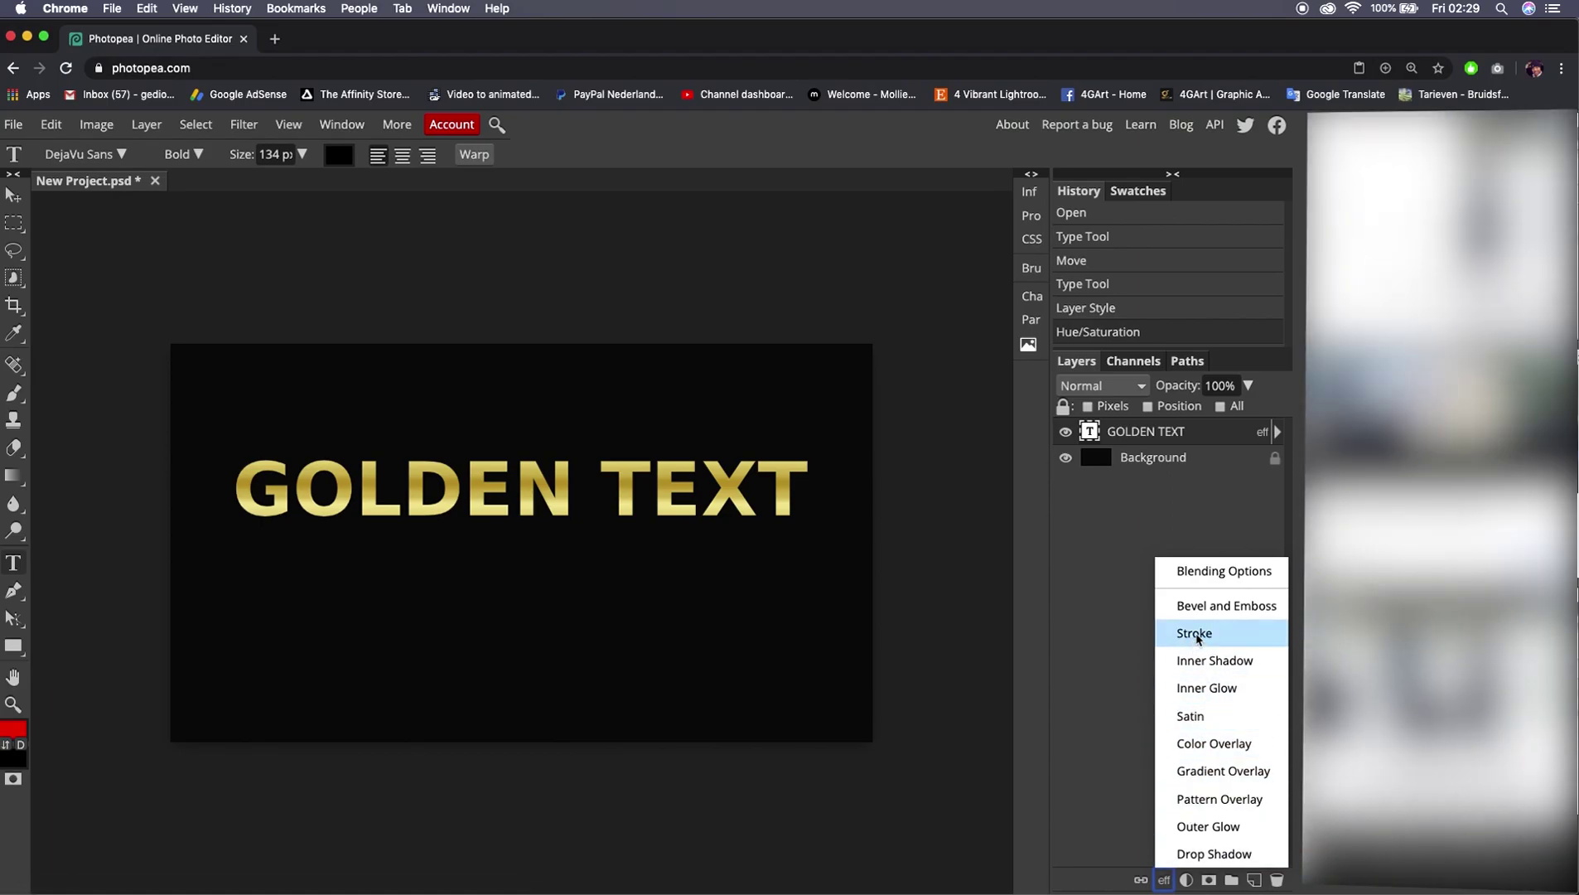
click(1195, 634)
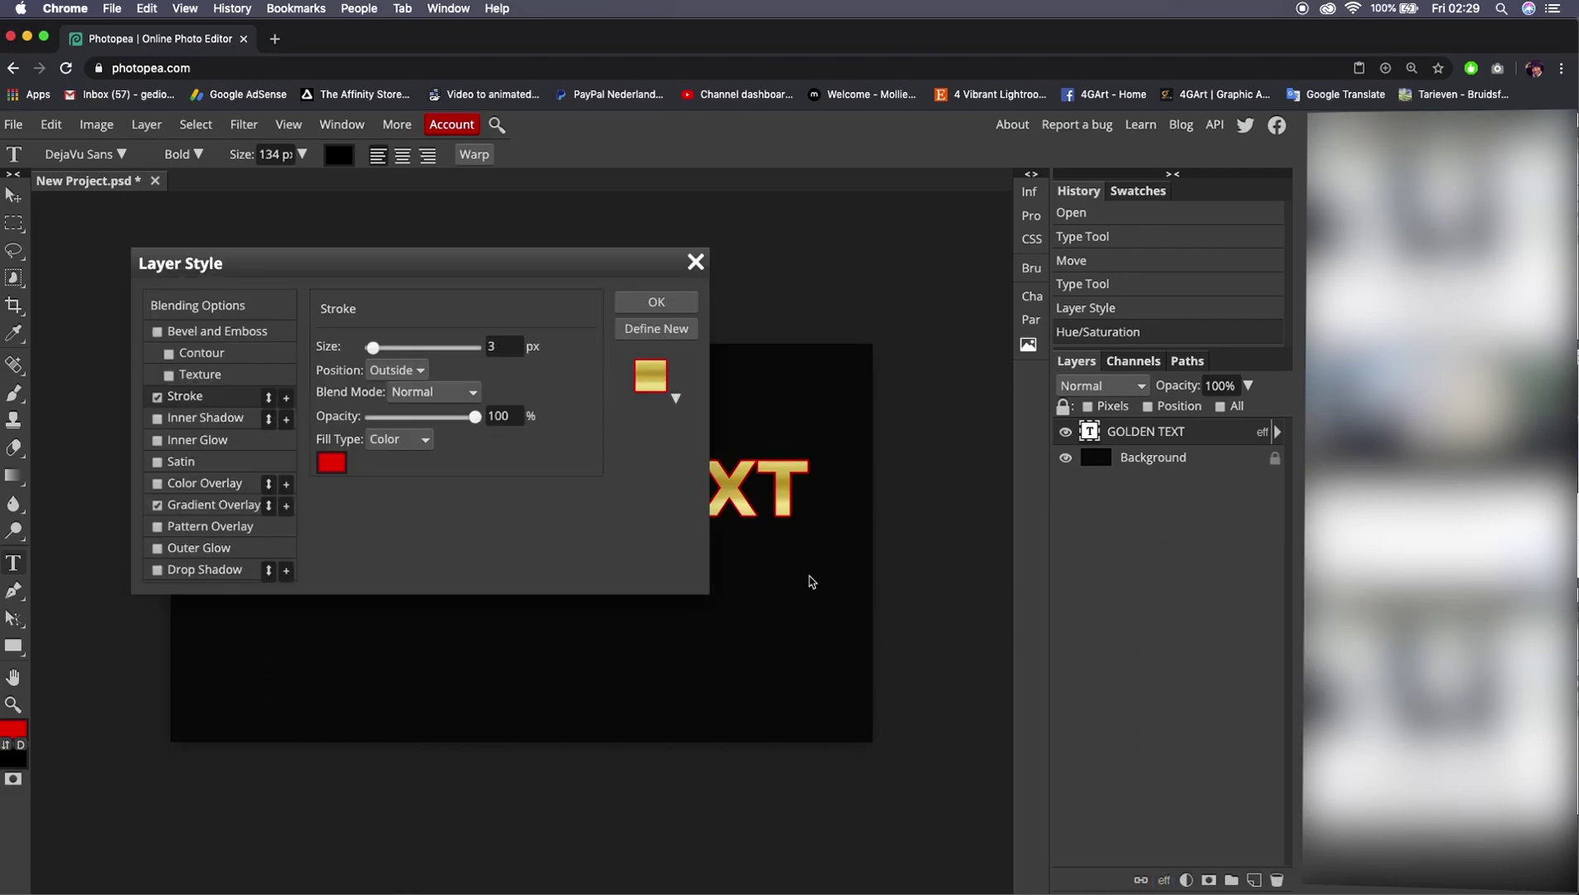
drag(490, 280, 1171, 187)
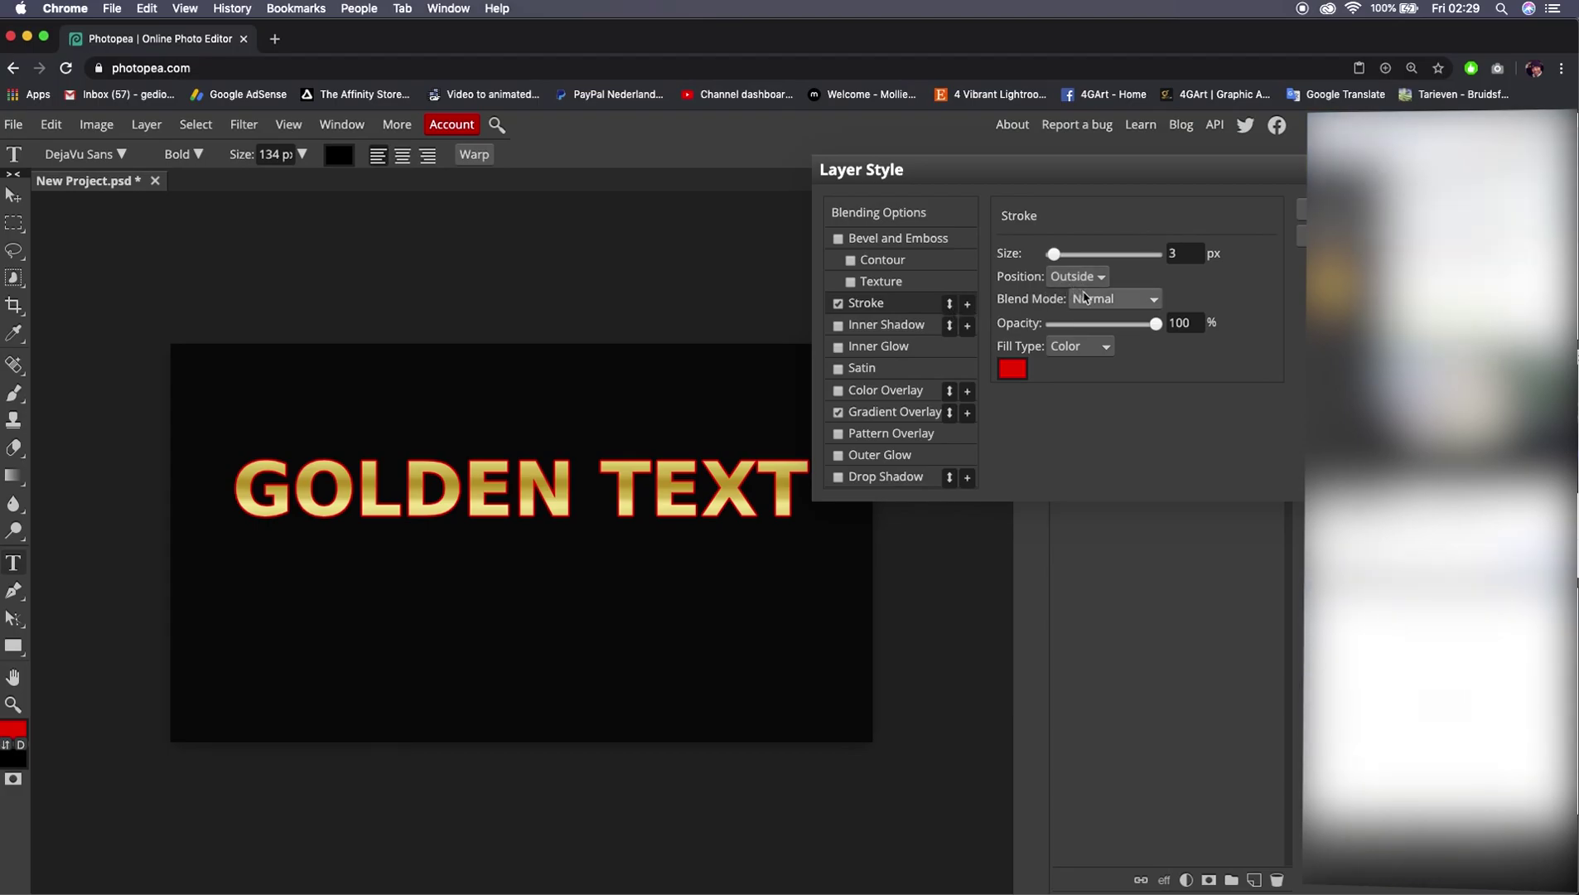
click(1114, 300)
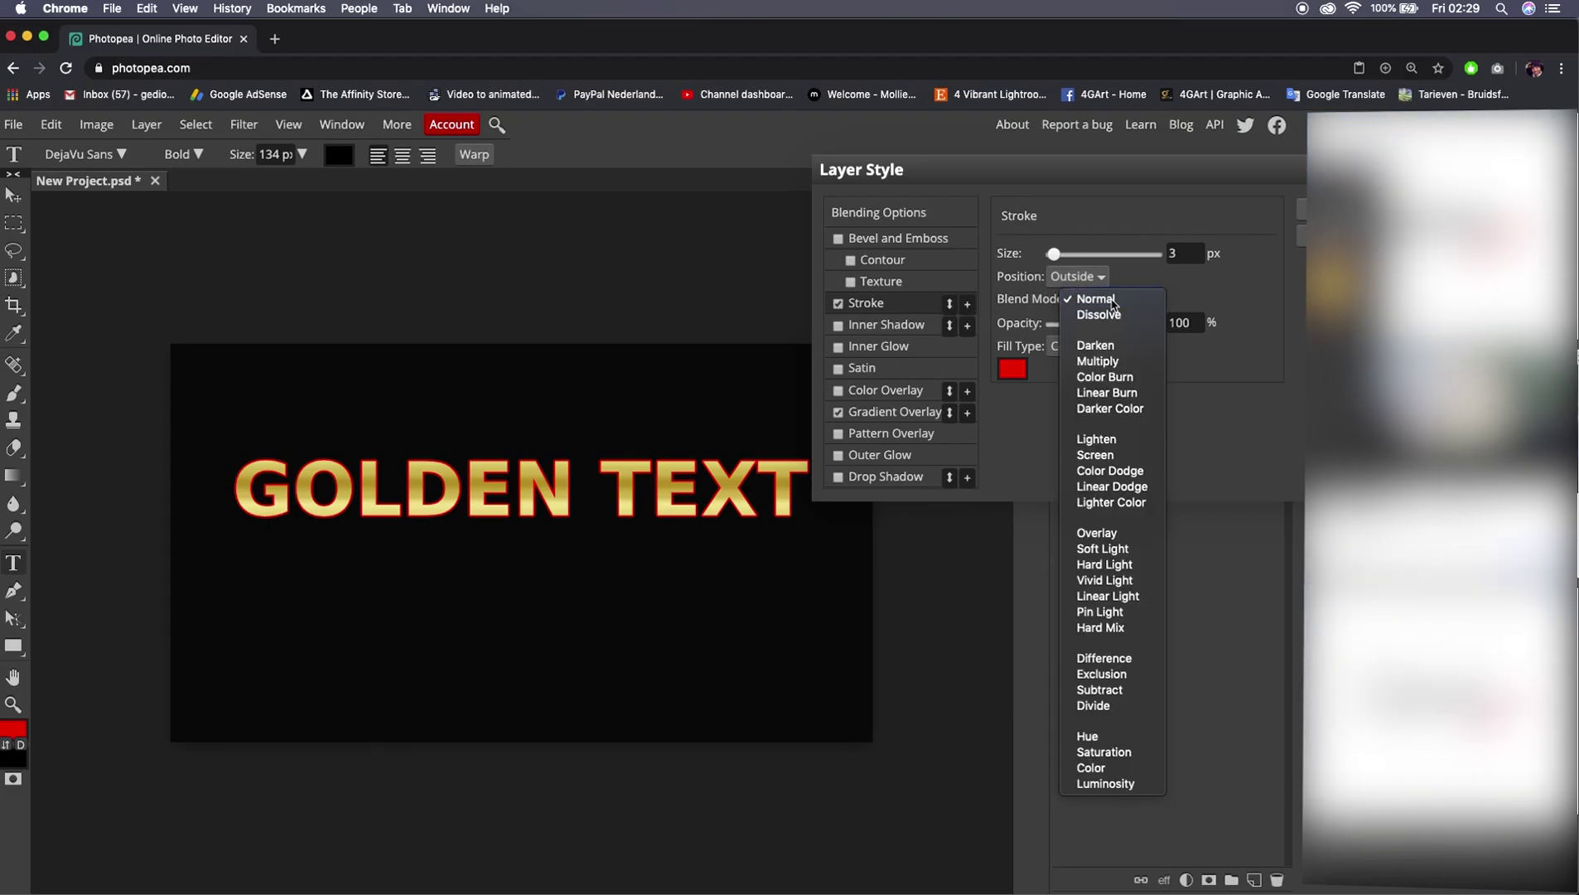
click(1113, 300)
click(1108, 350)
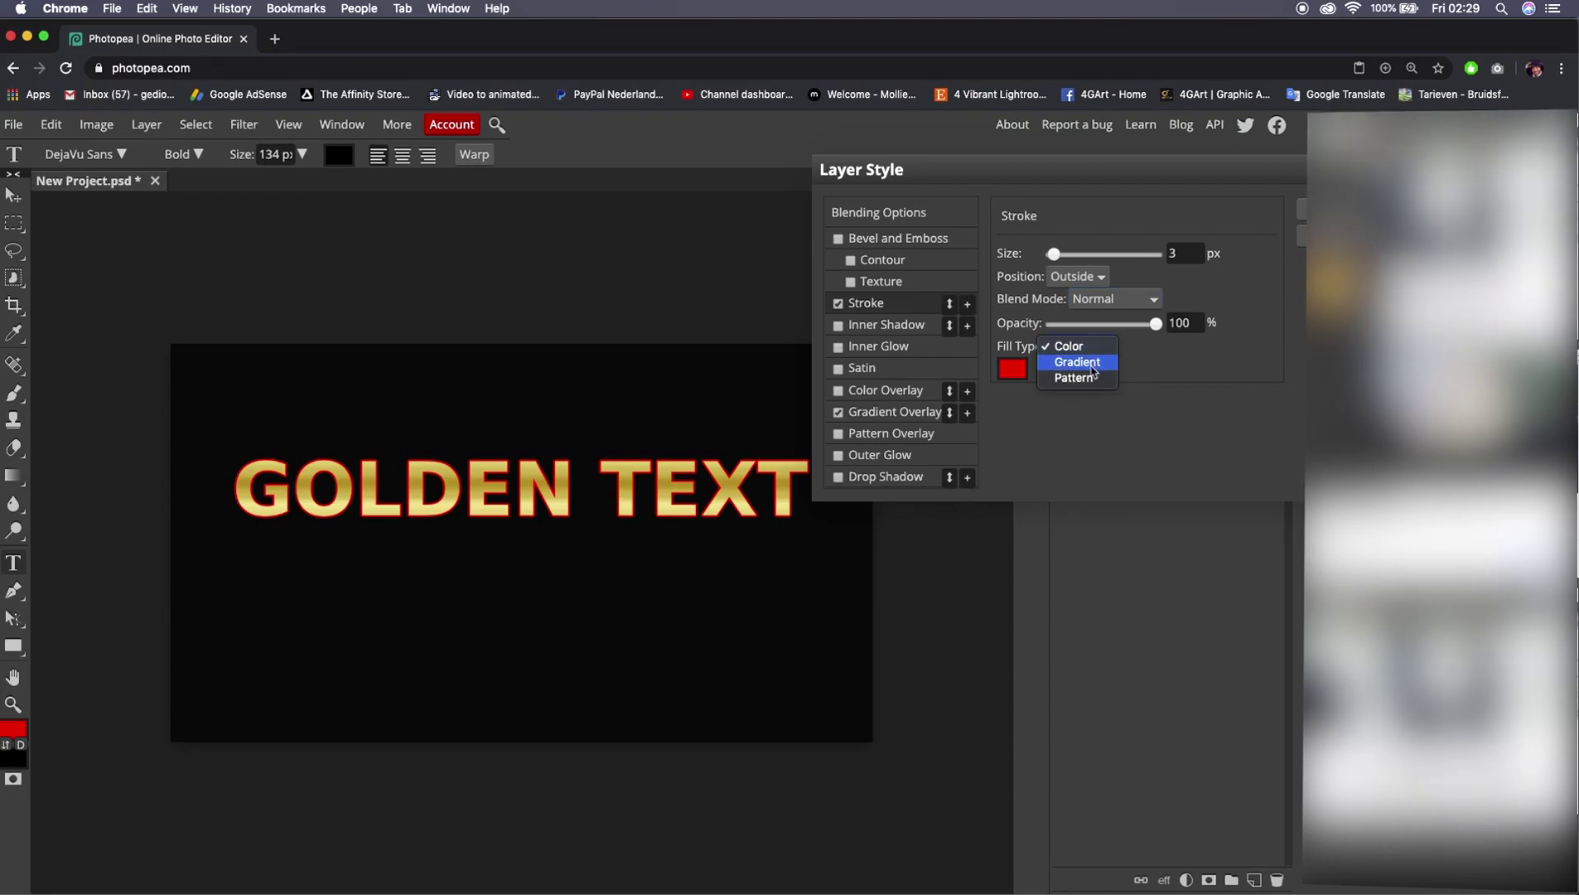
click(1090, 362)
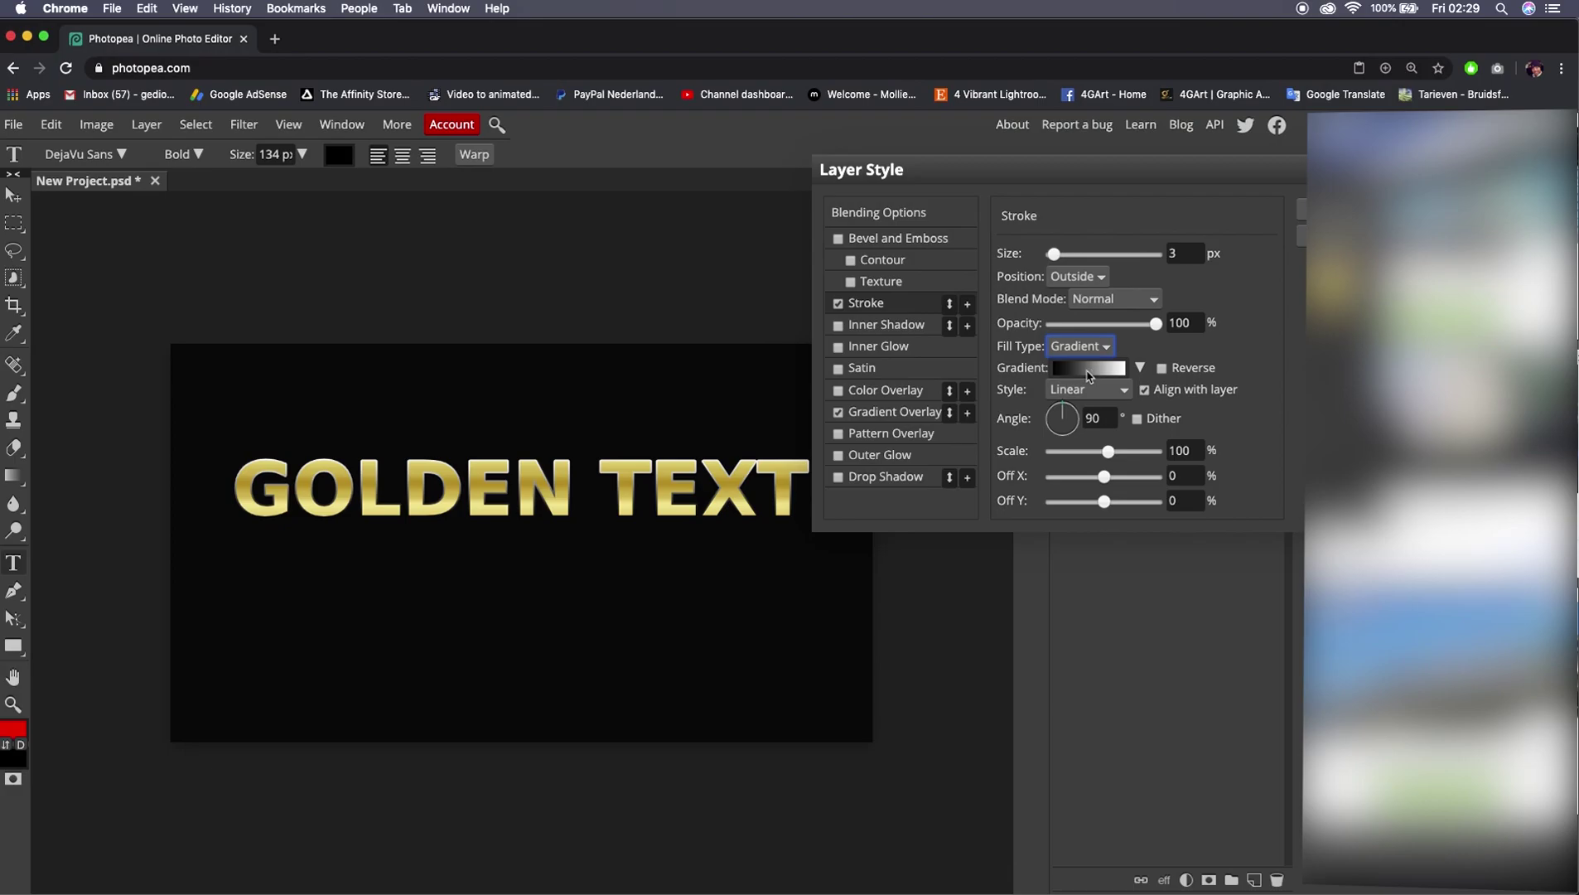
- Fill the text stroke with a gold gradient preset
click(1088, 374)
drag(378, 271, 1178, 207)
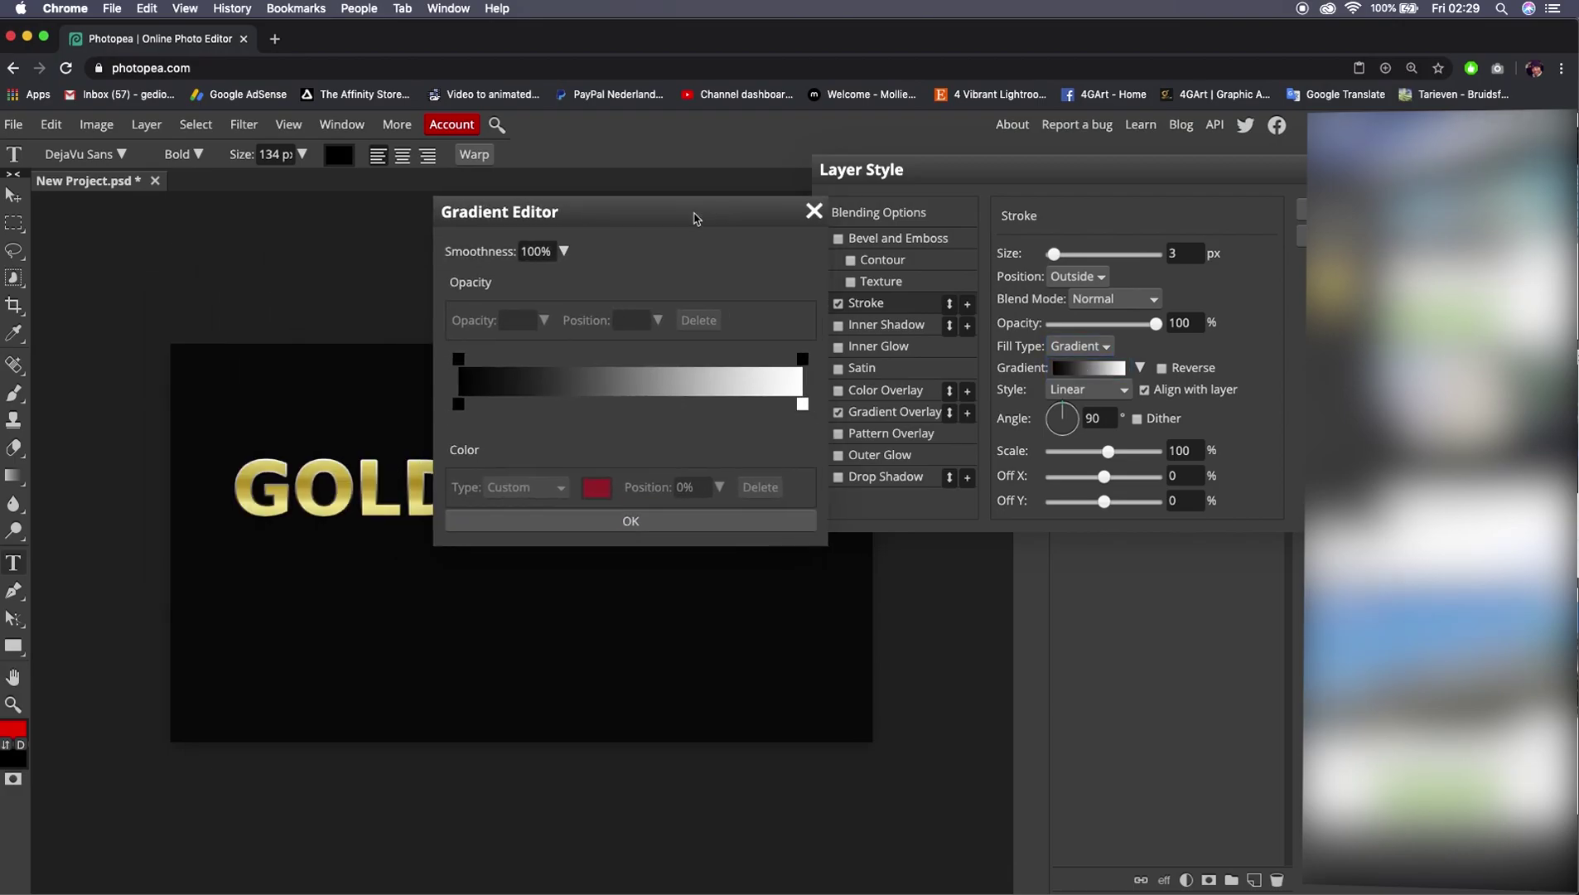
click(1304, 198)
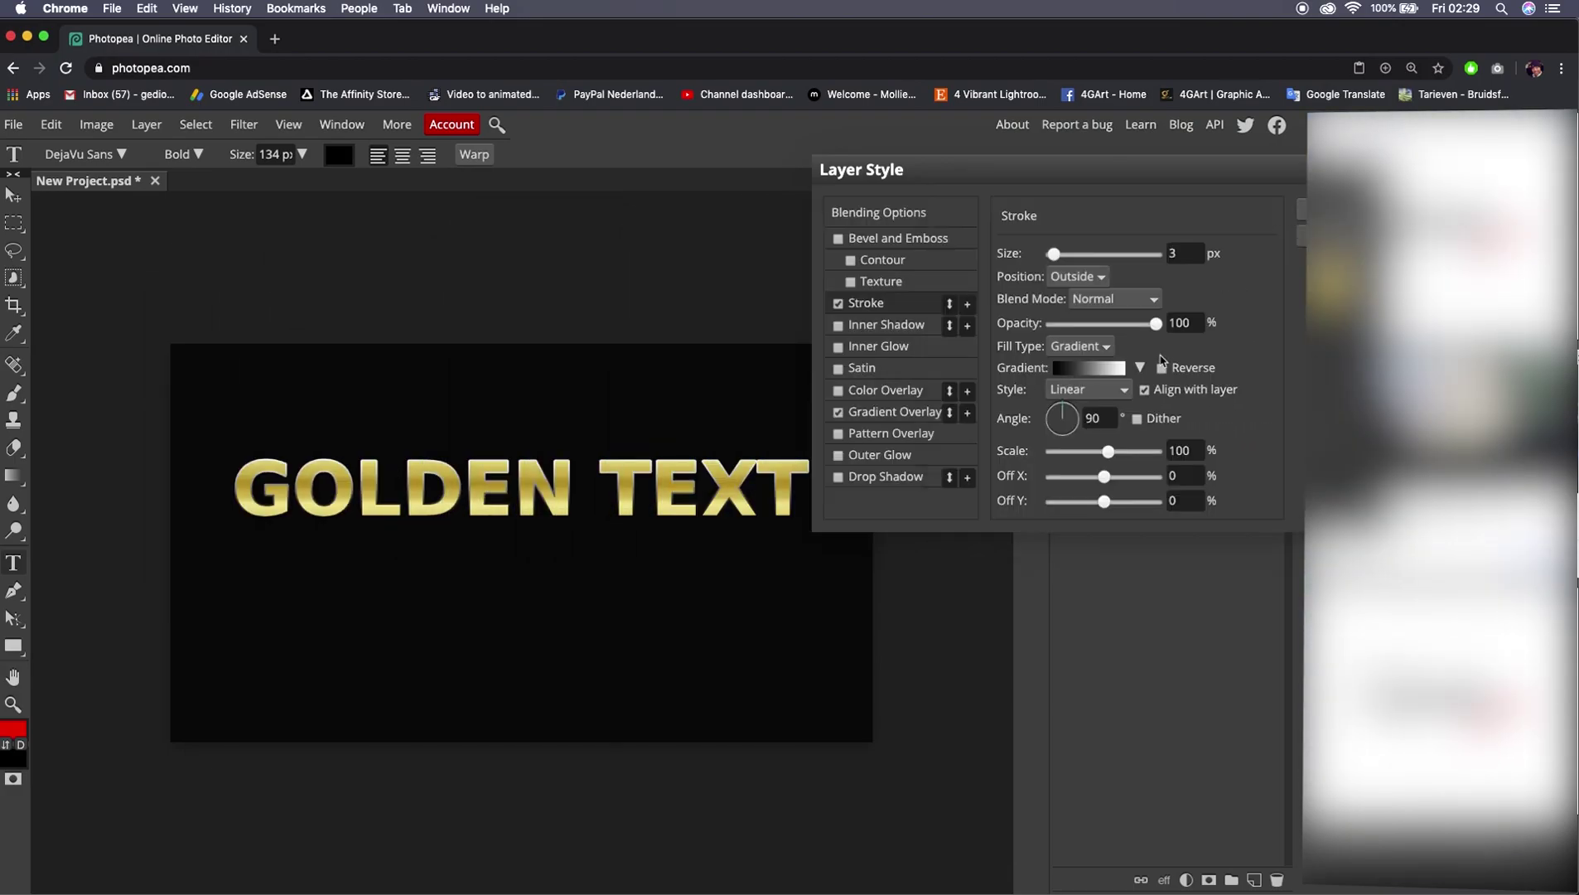
click(1141, 370)
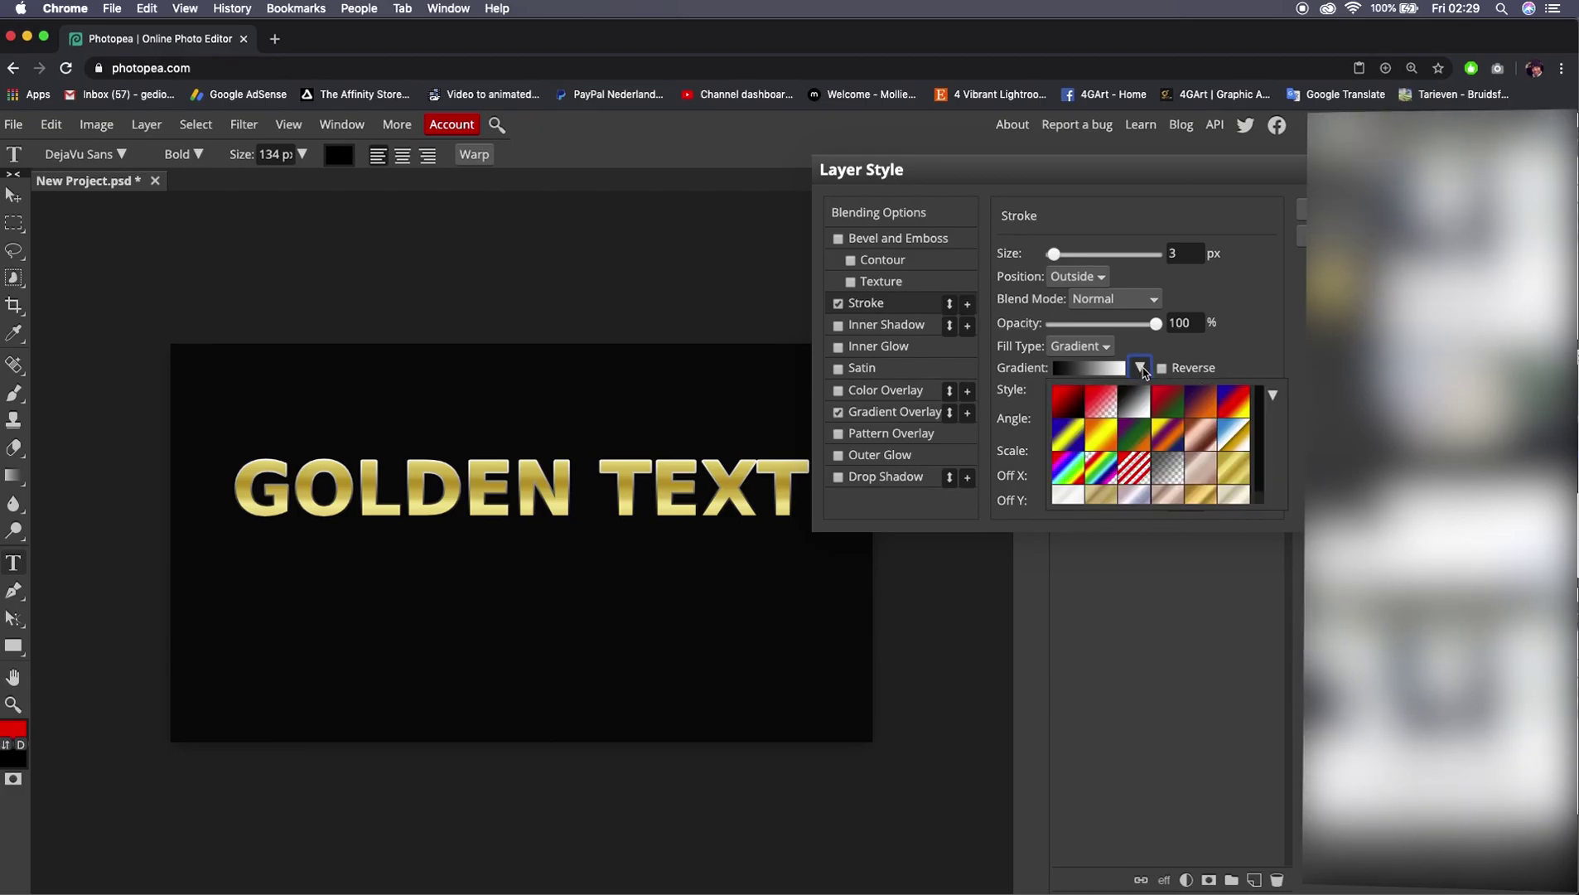
click(1234, 458)
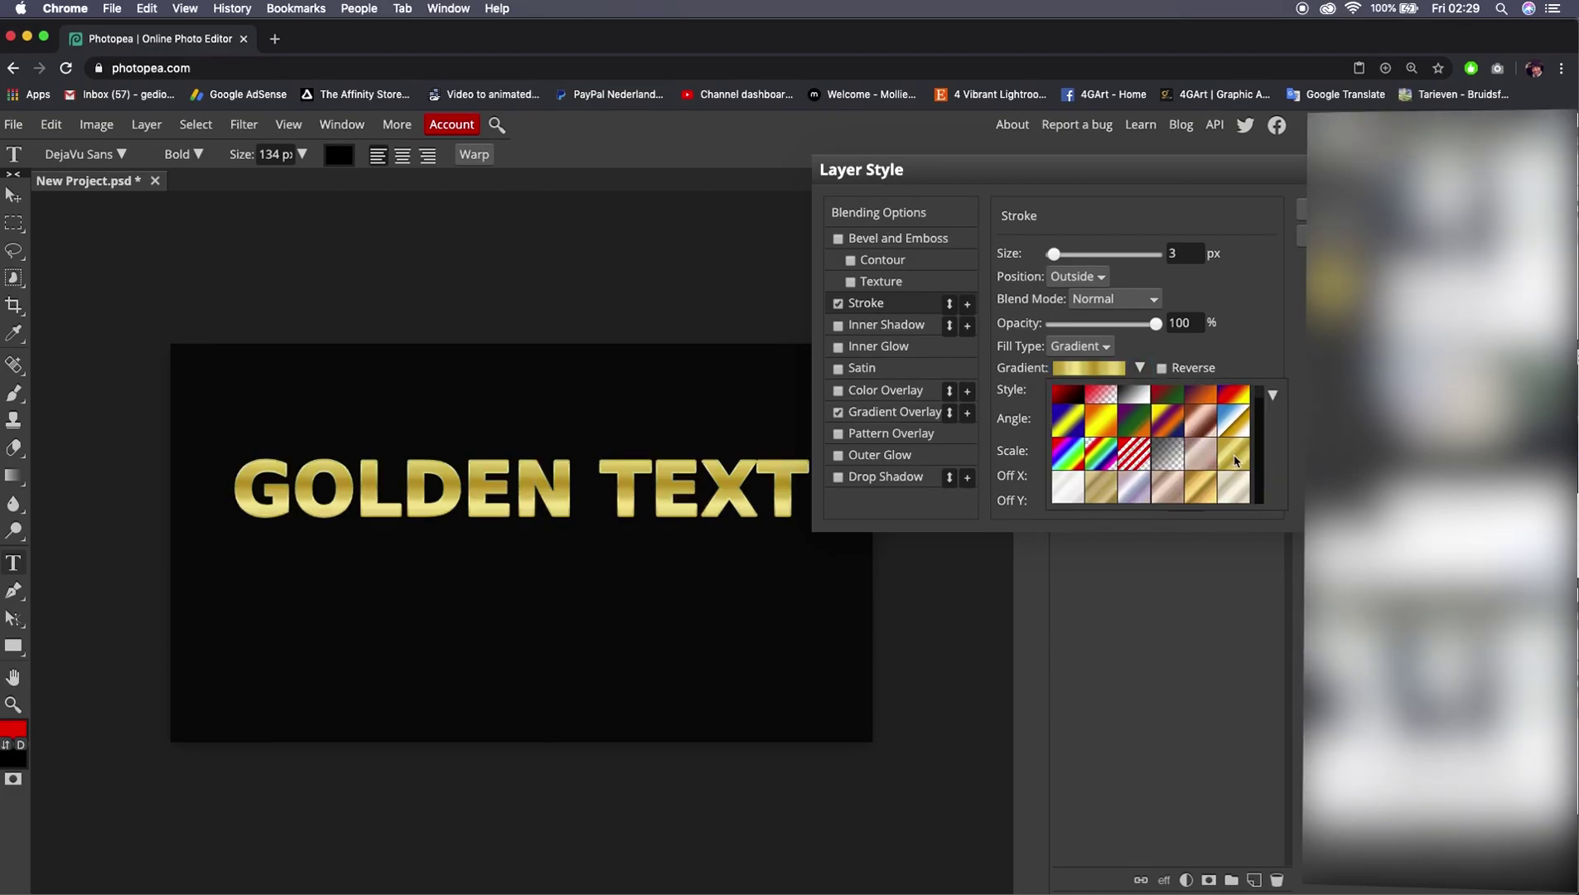
click(1182, 311)
- Set the stroke to 53% gradient scale, Inside position, 3 px size, and apply the style
drag(1108, 453, 1074, 452)
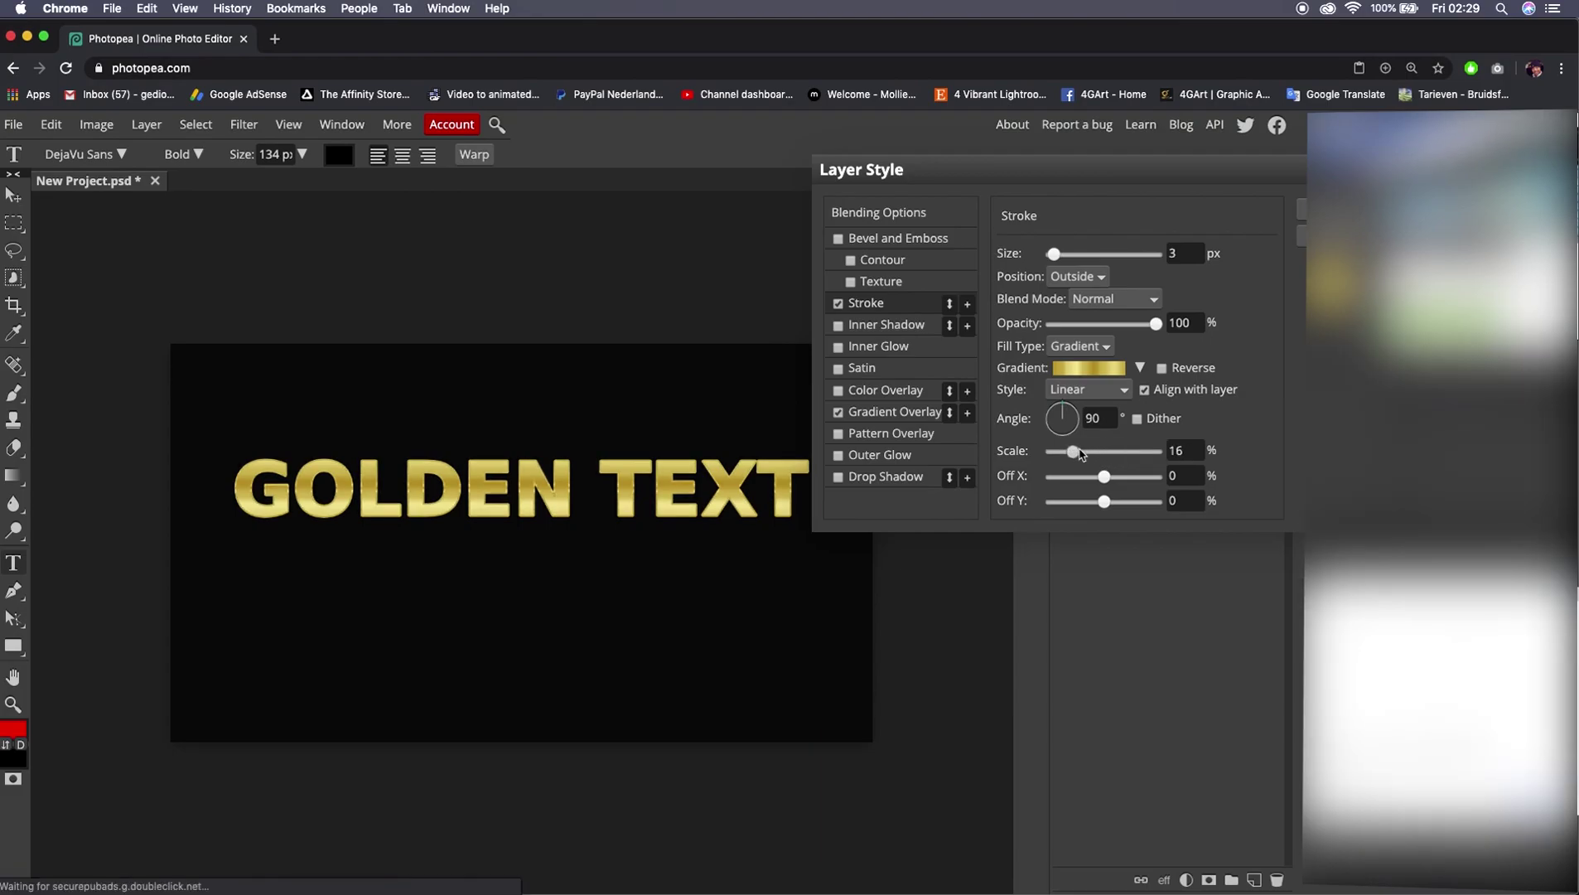
drag(1074, 453, 1090, 453)
drag(1053, 255, 1055, 256)
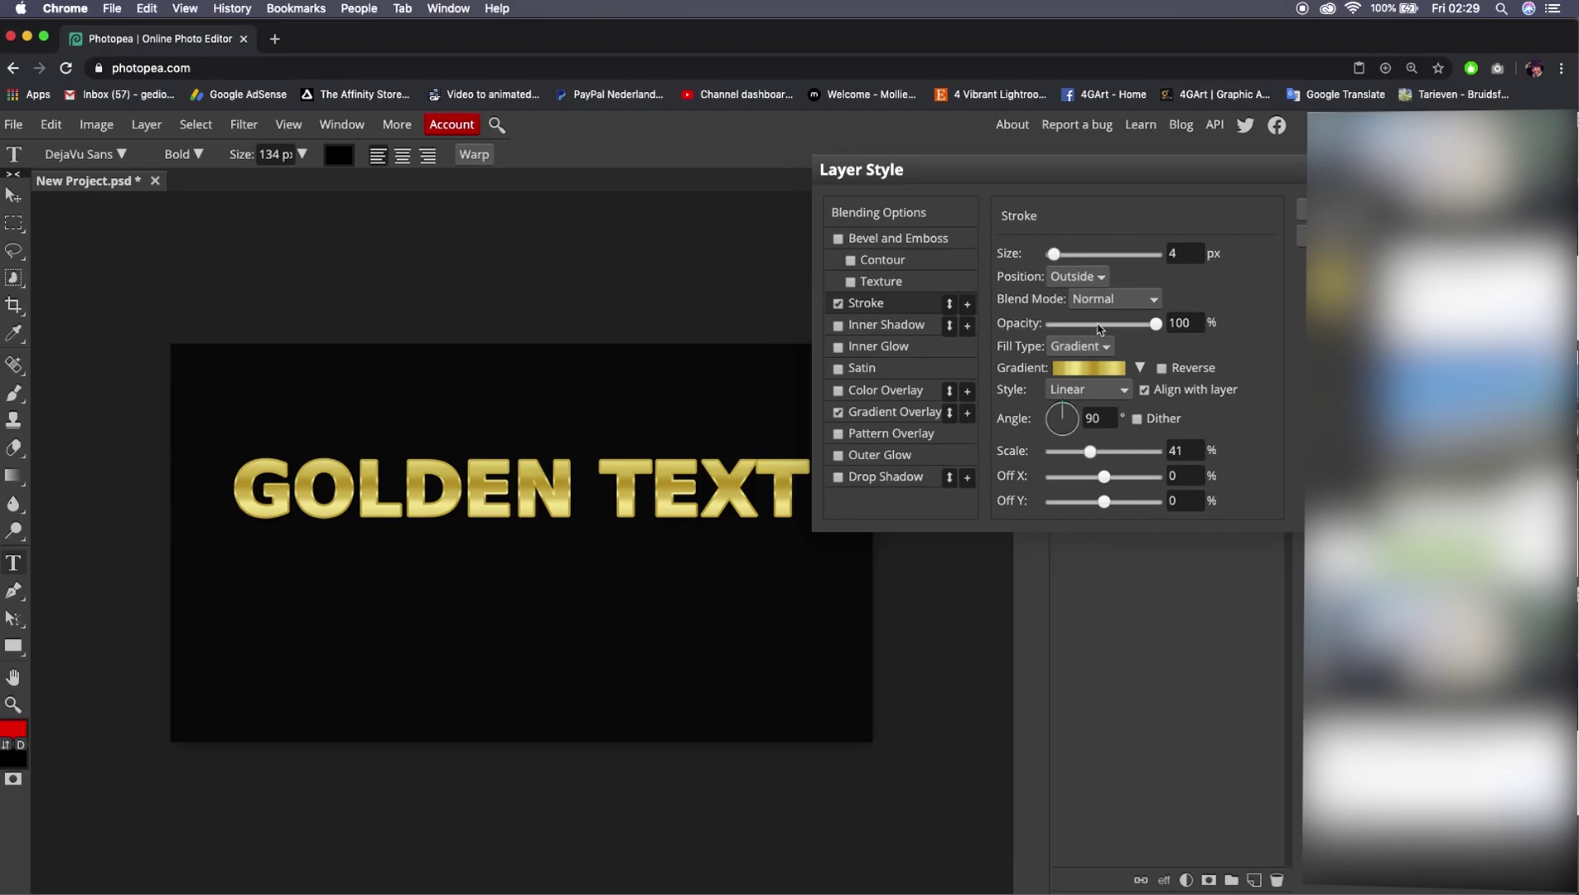
click(1081, 276)
click(1082, 269)
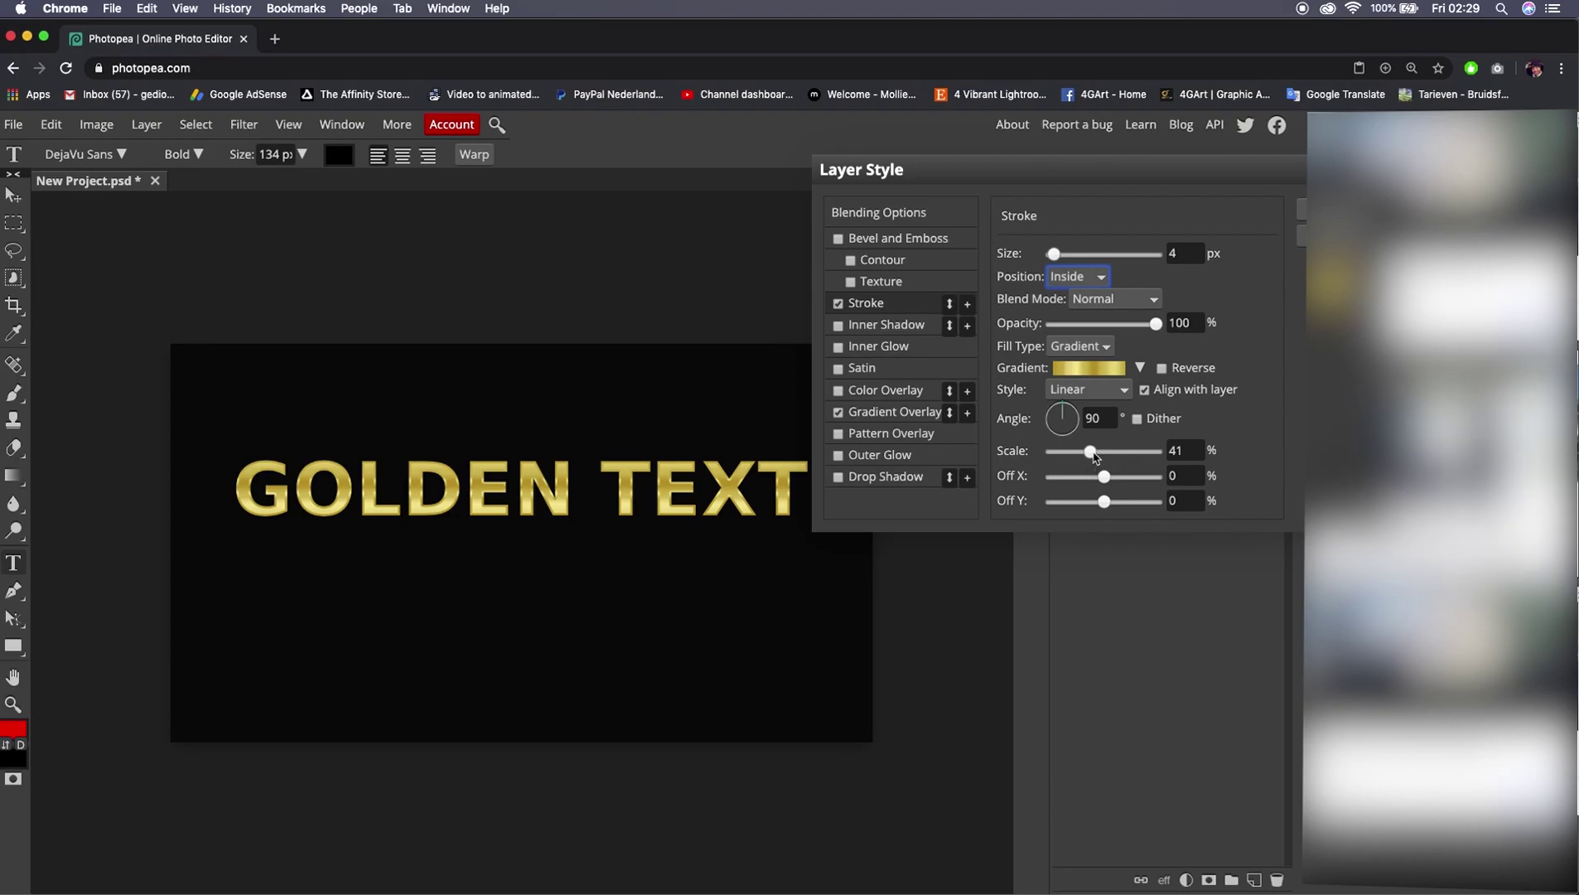
drag(1093, 454, 1097, 454)
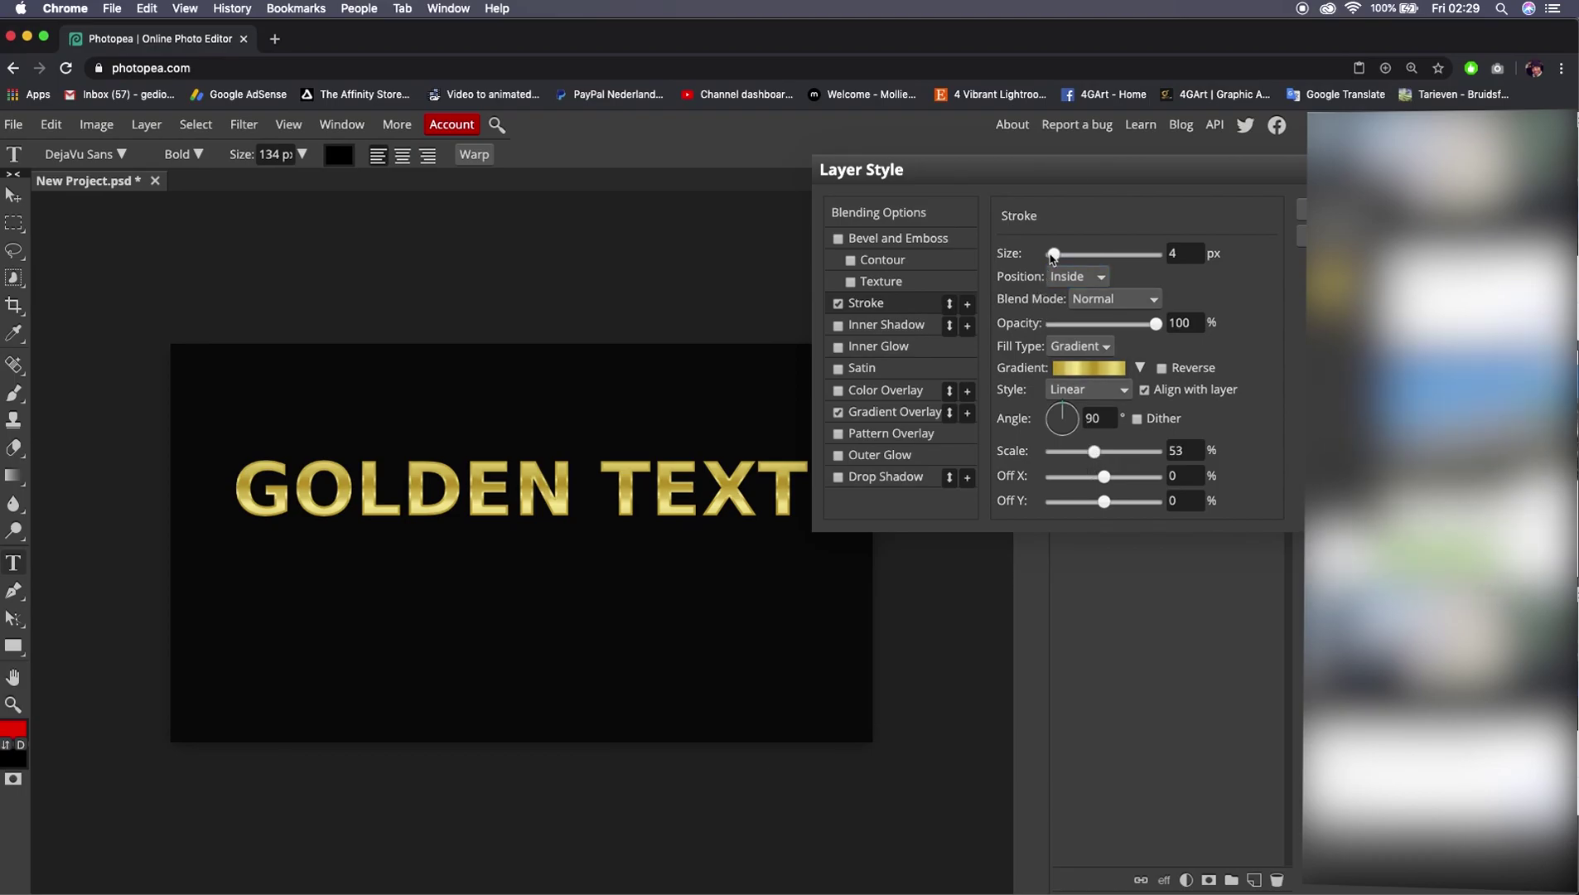
drag(1053, 256, 1054, 257)
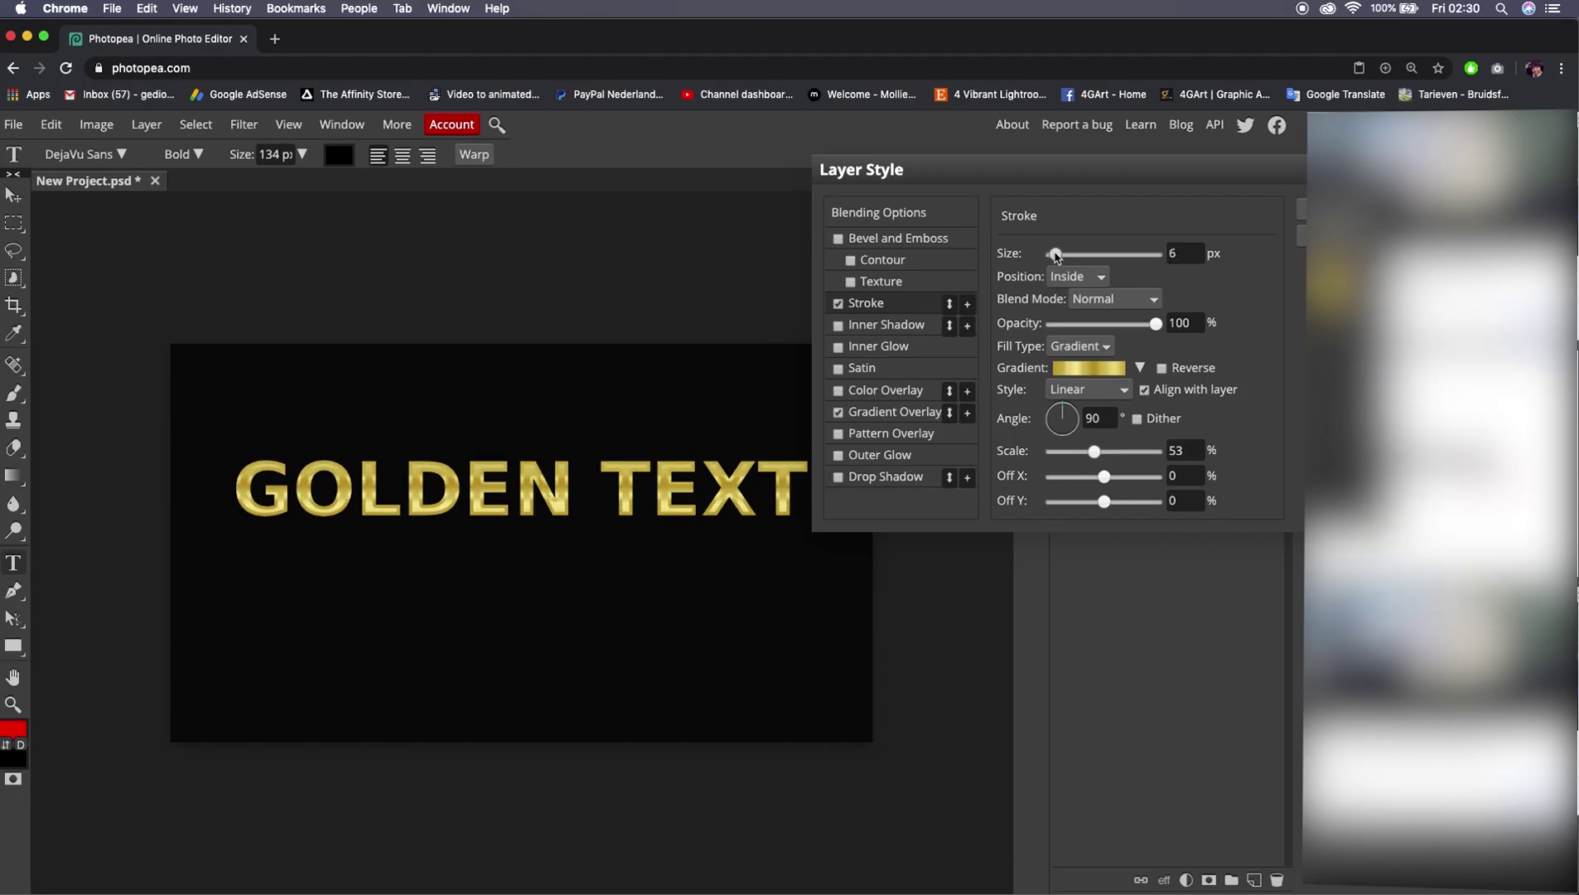
drag(1056, 258, 1053, 258)
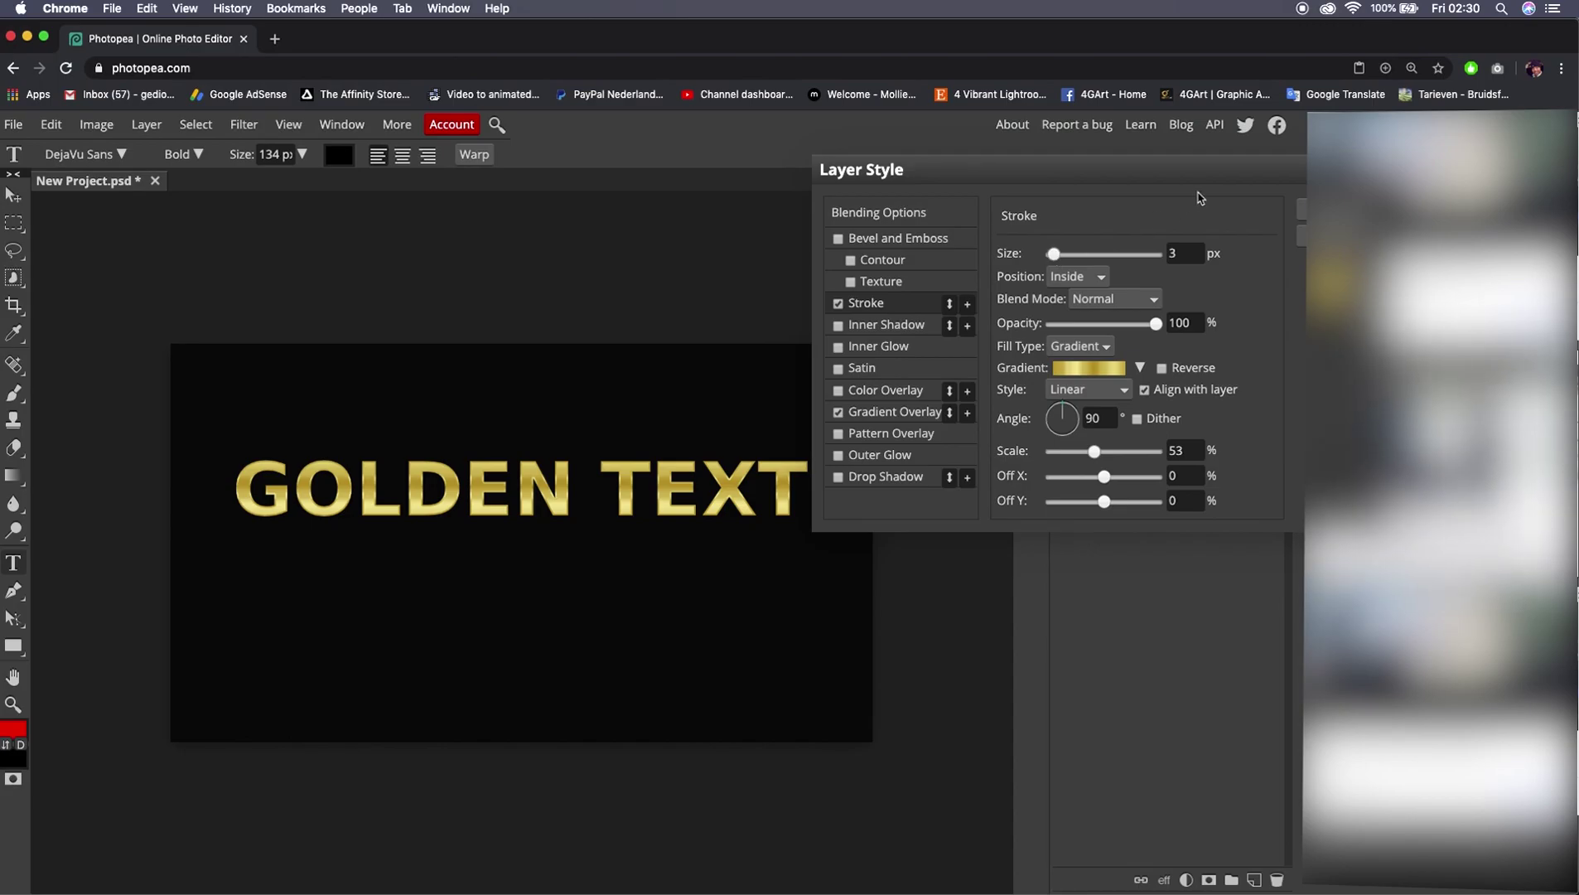
key(Return)
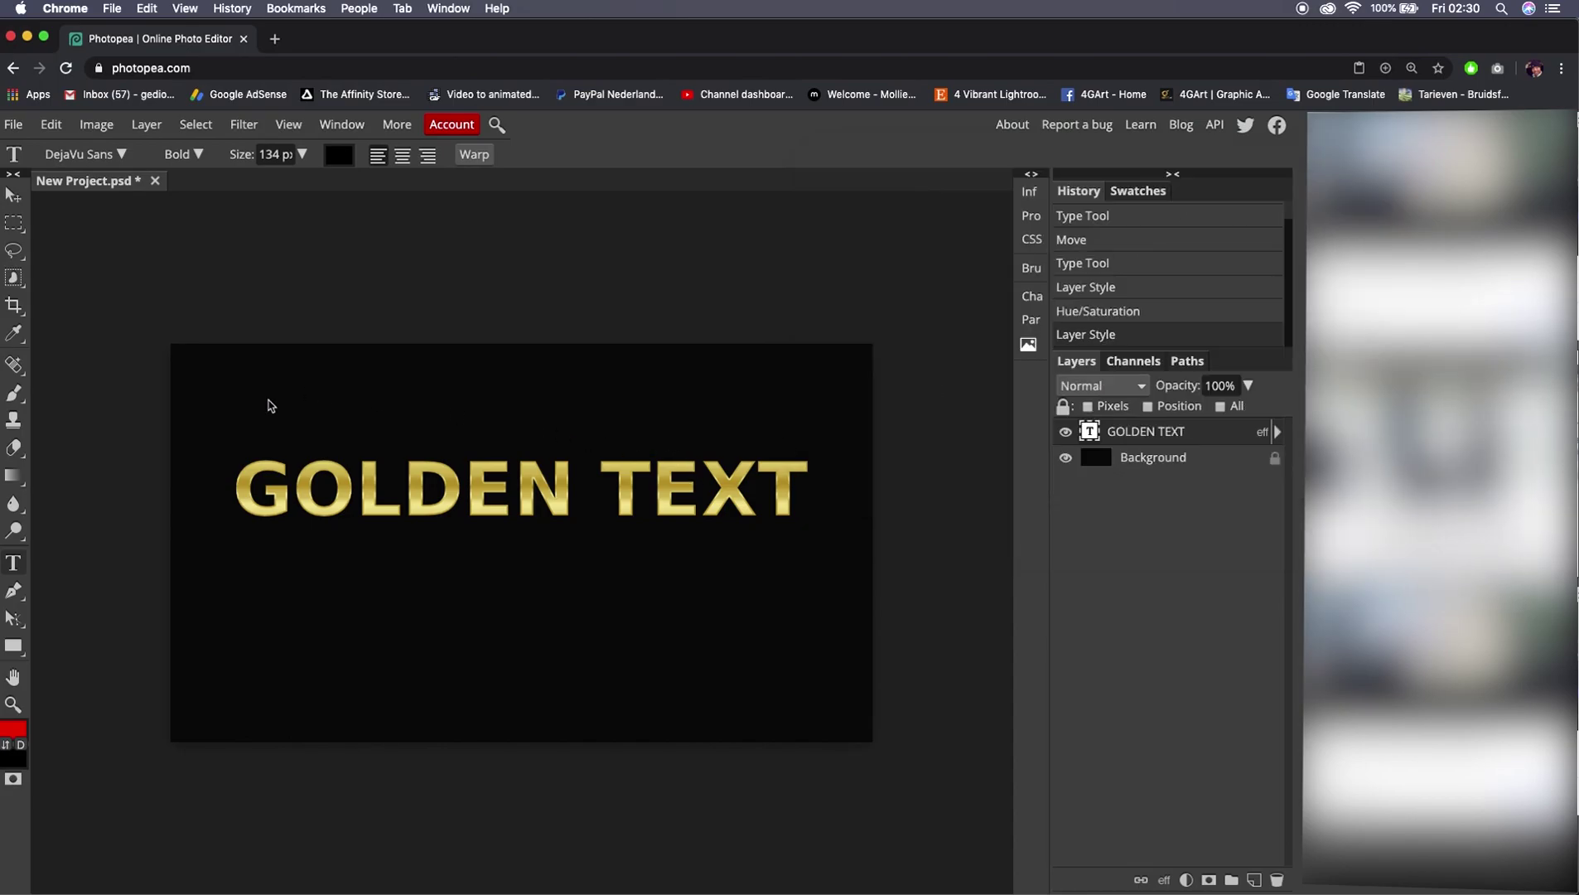
click(13, 196)
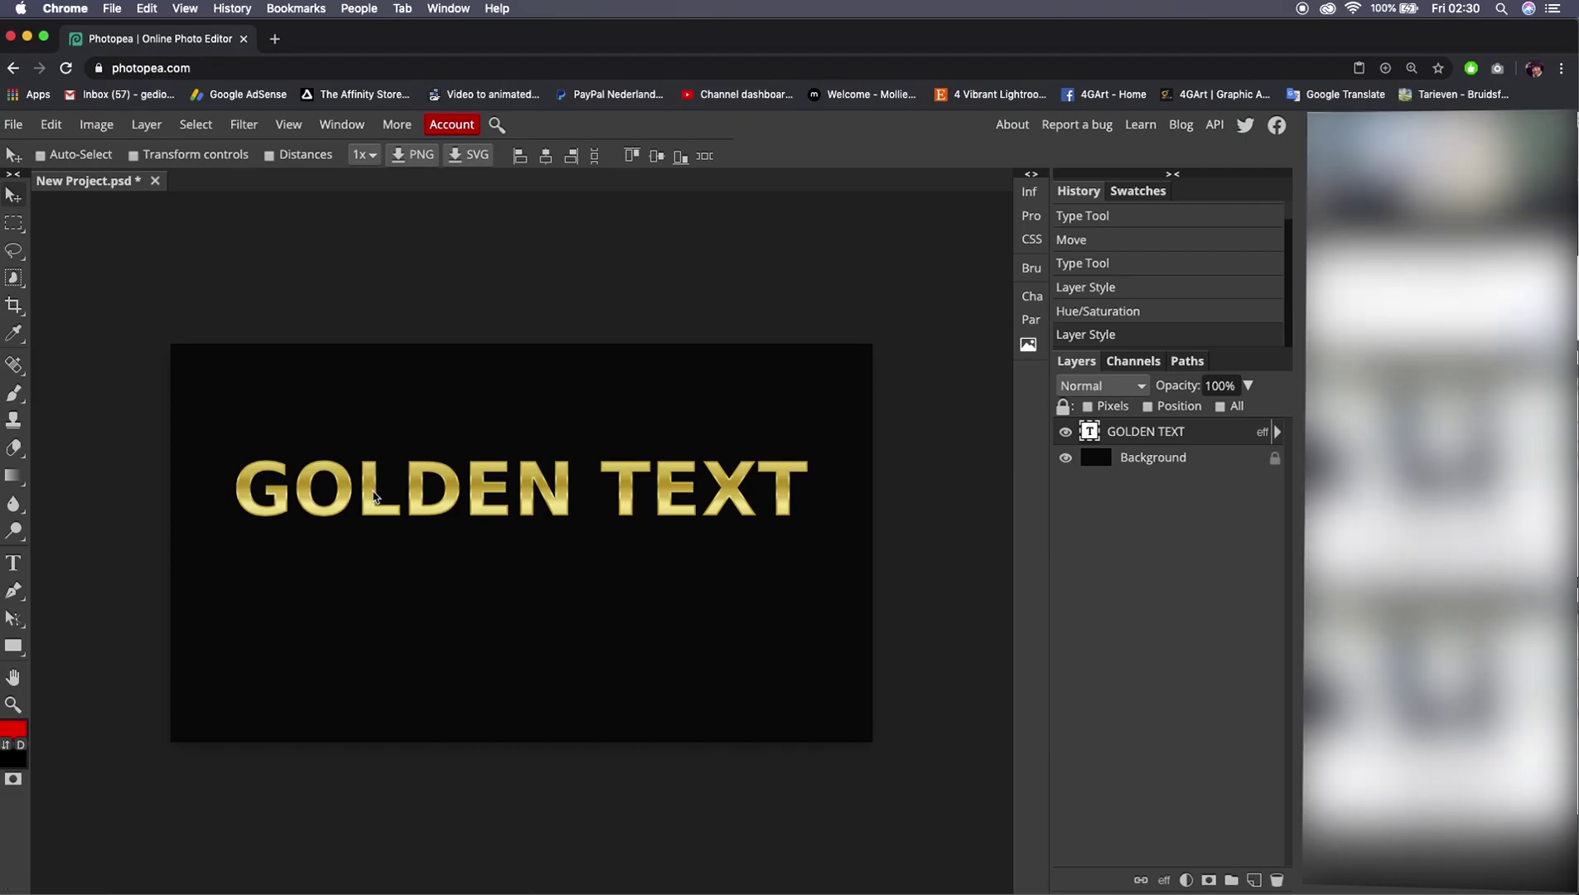
- Duplicate GOLDEN TEXT just below the original and flip the copy vertically
drag(374, 497, 375, 549)
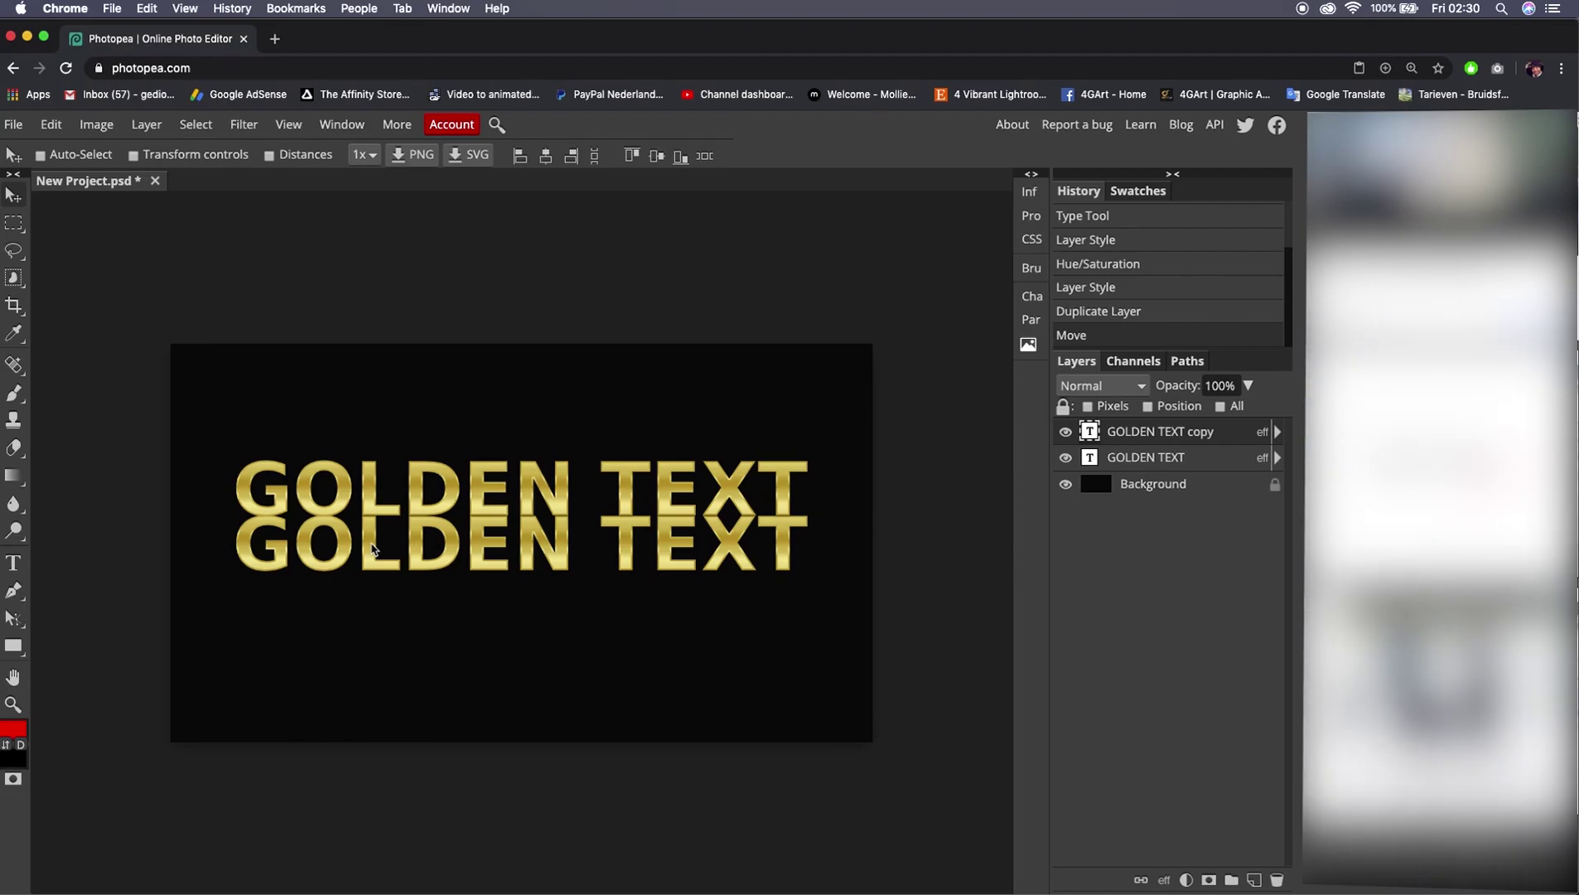
key(ctrl+t)
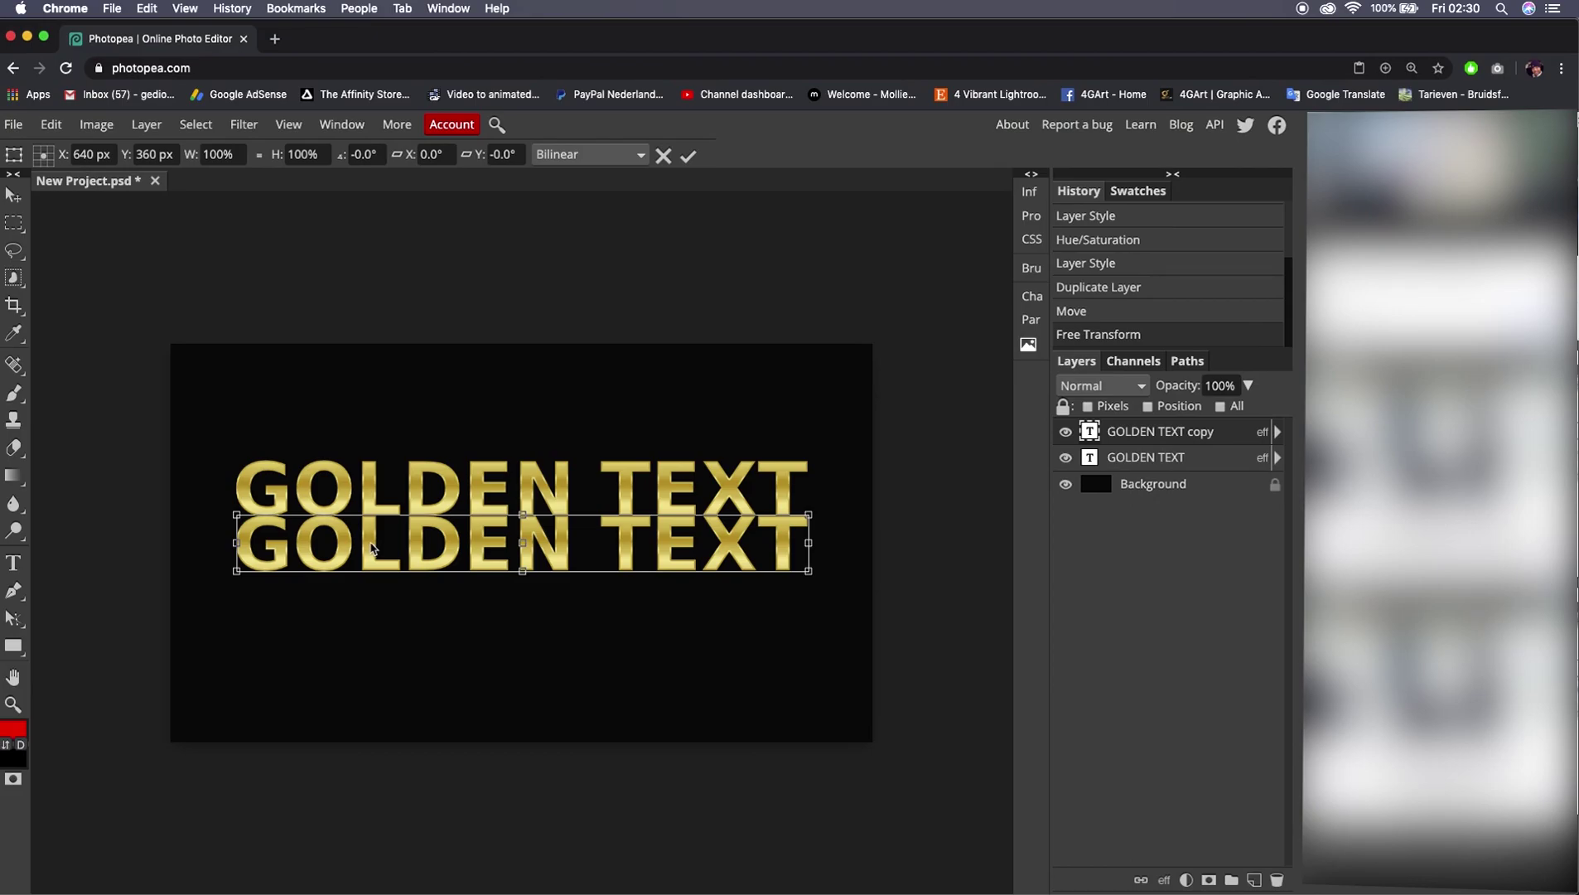
right_click(418, 548)
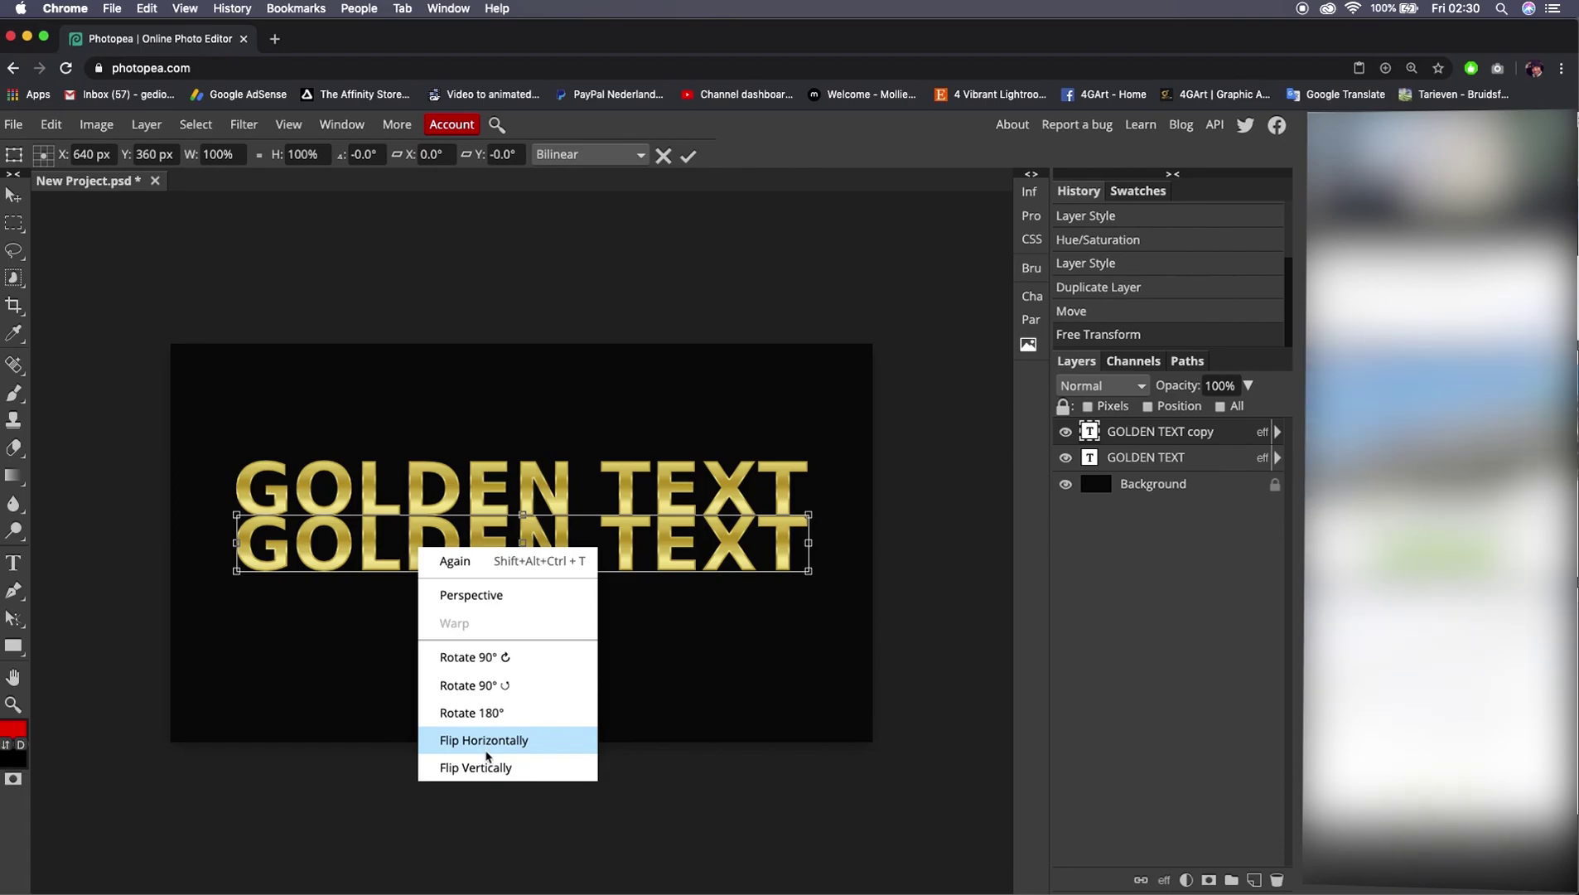
click(487, 771)
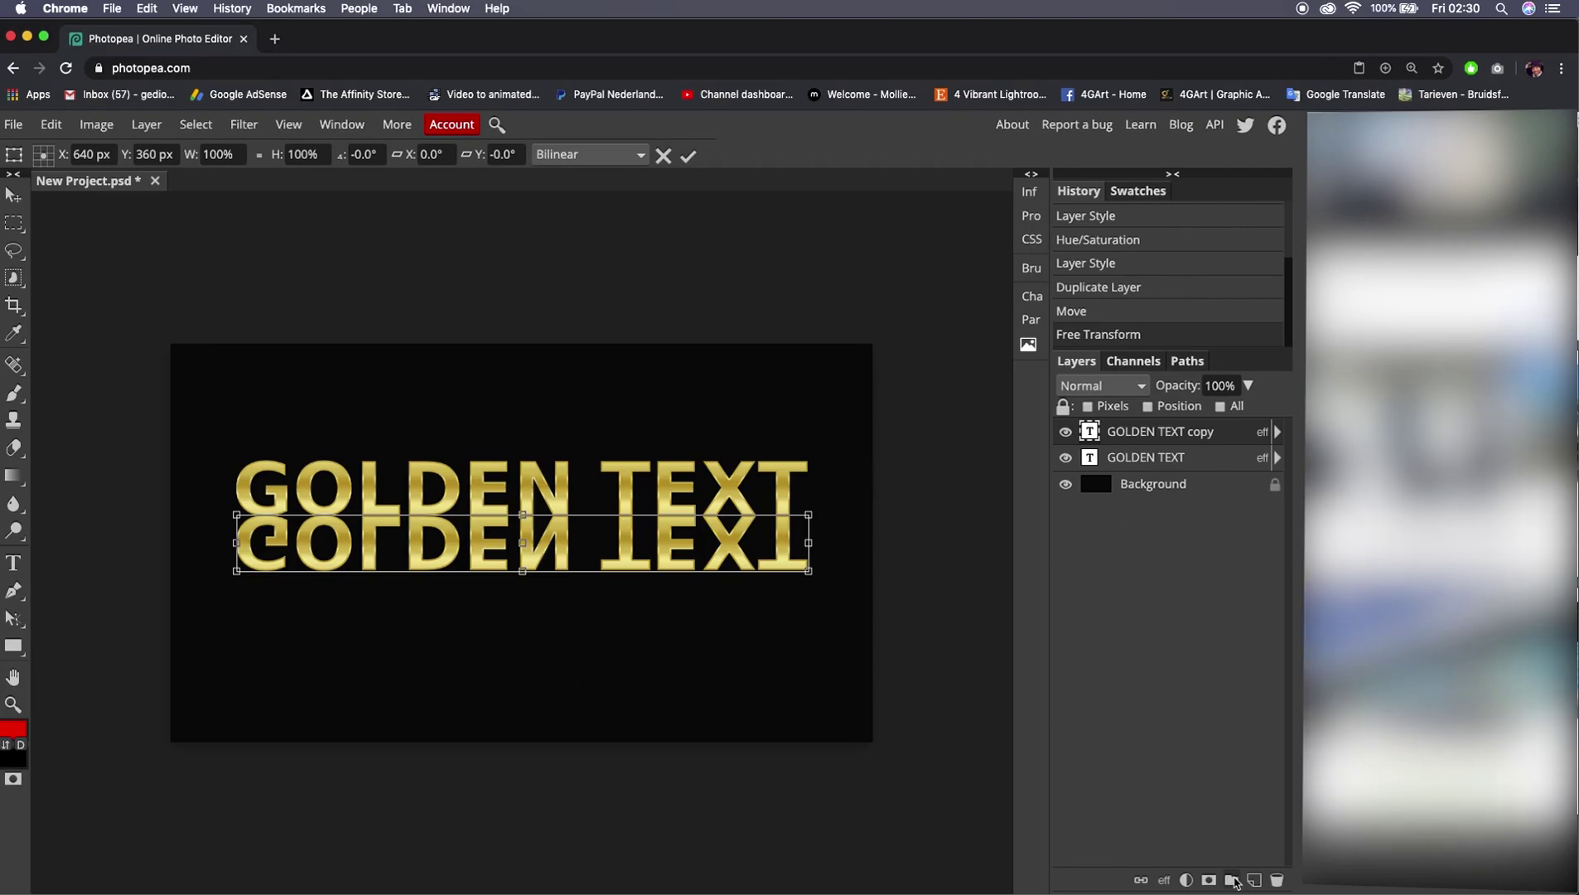
- Create Folder 3, move the flipped text copy into it, and give the folder a layer mask
click(1231, 880)
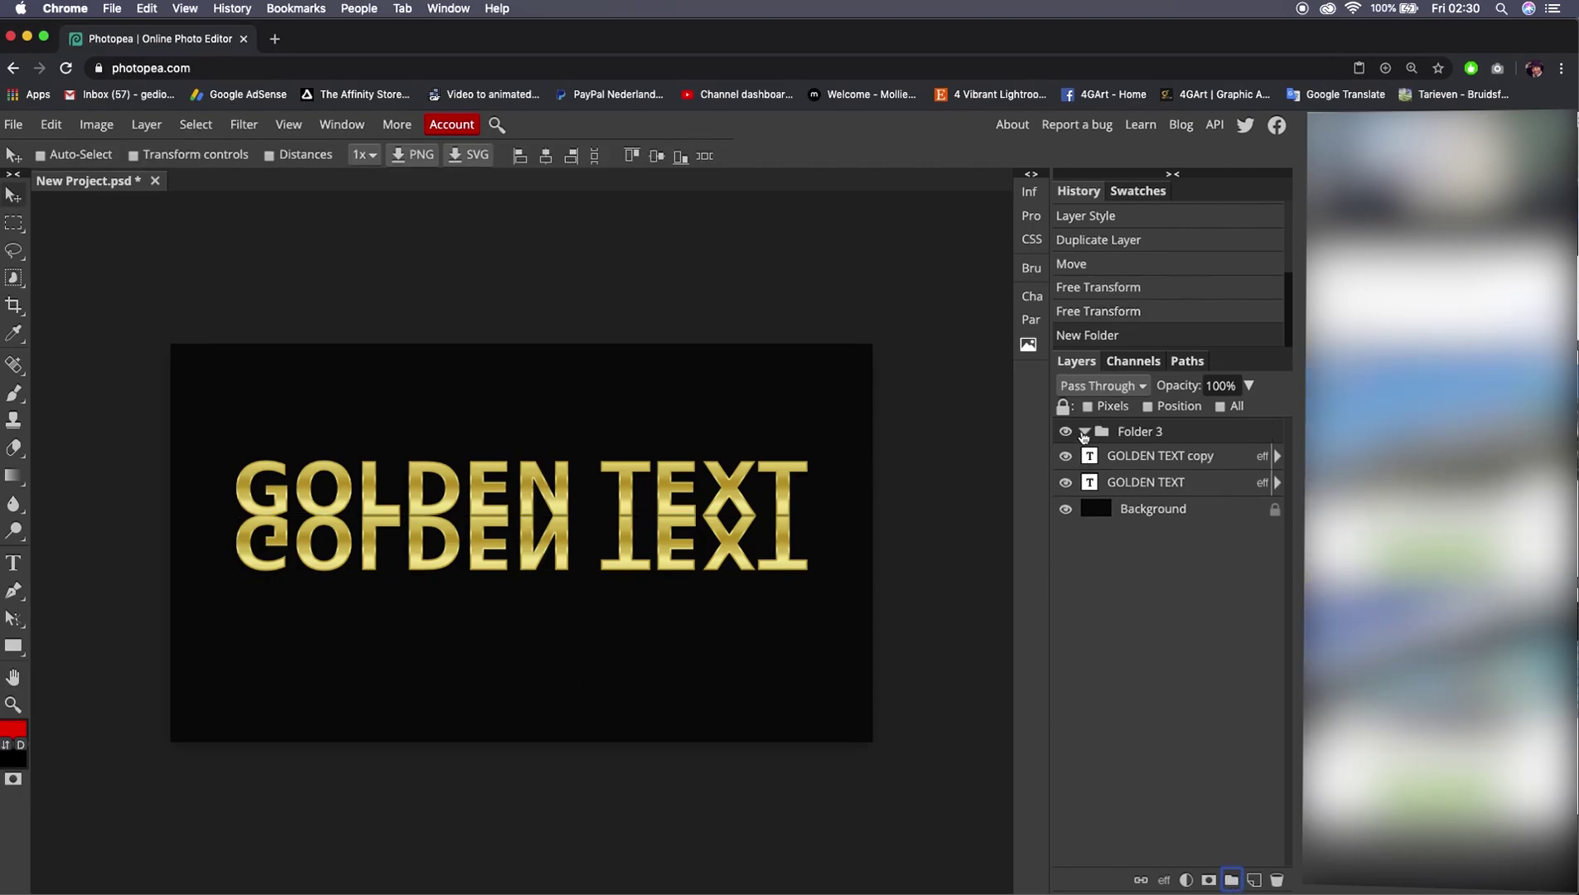
drag(1089, 456, 1125, 437)
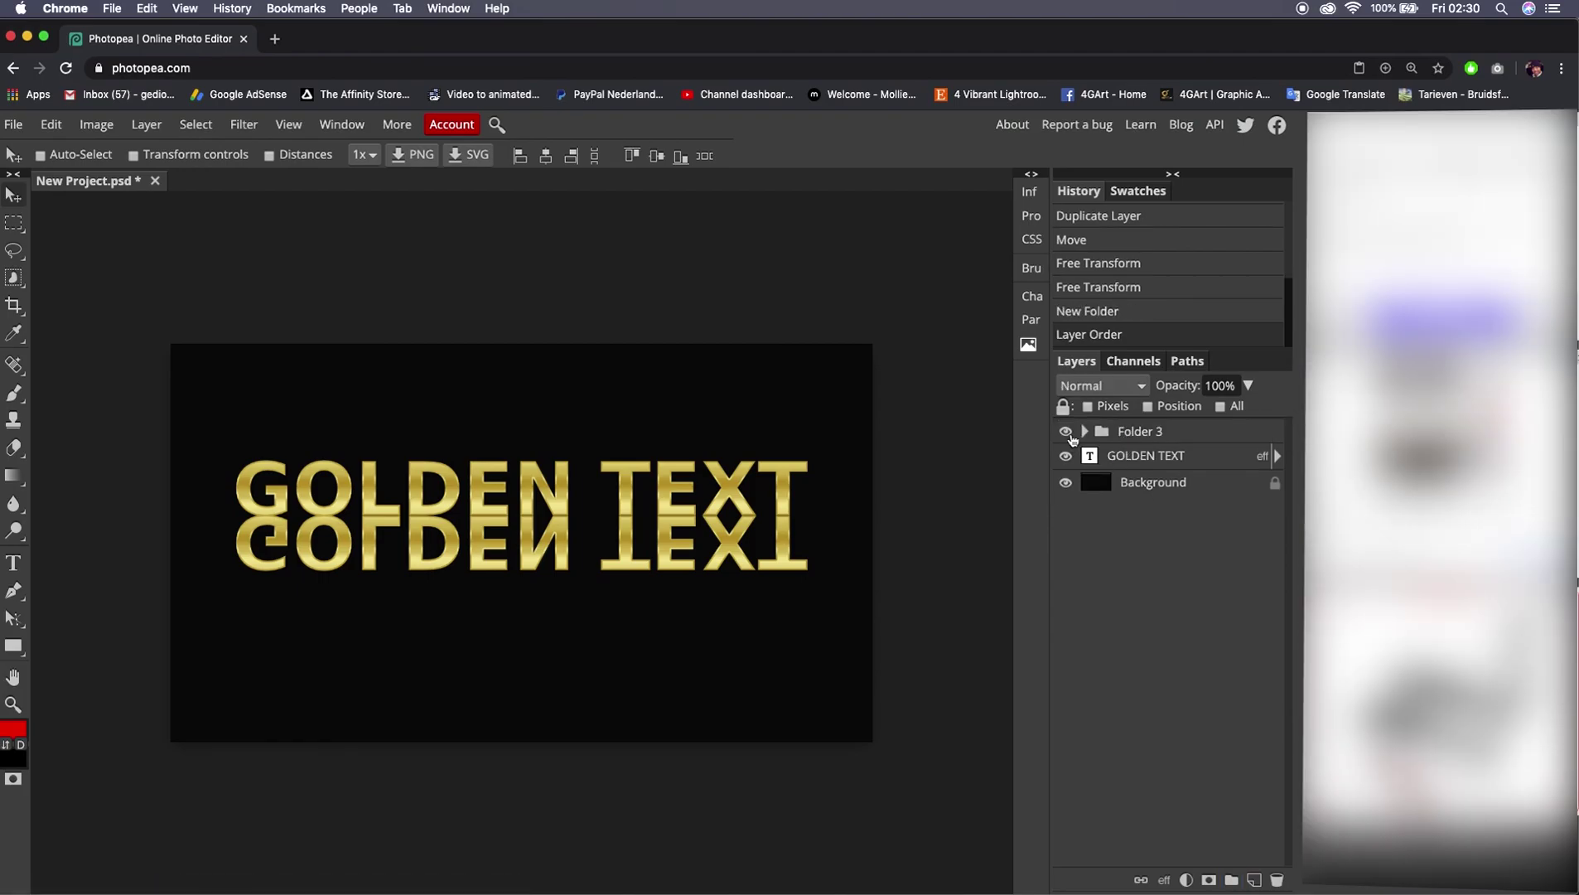
click(1065, 432)
click(1085, 432)
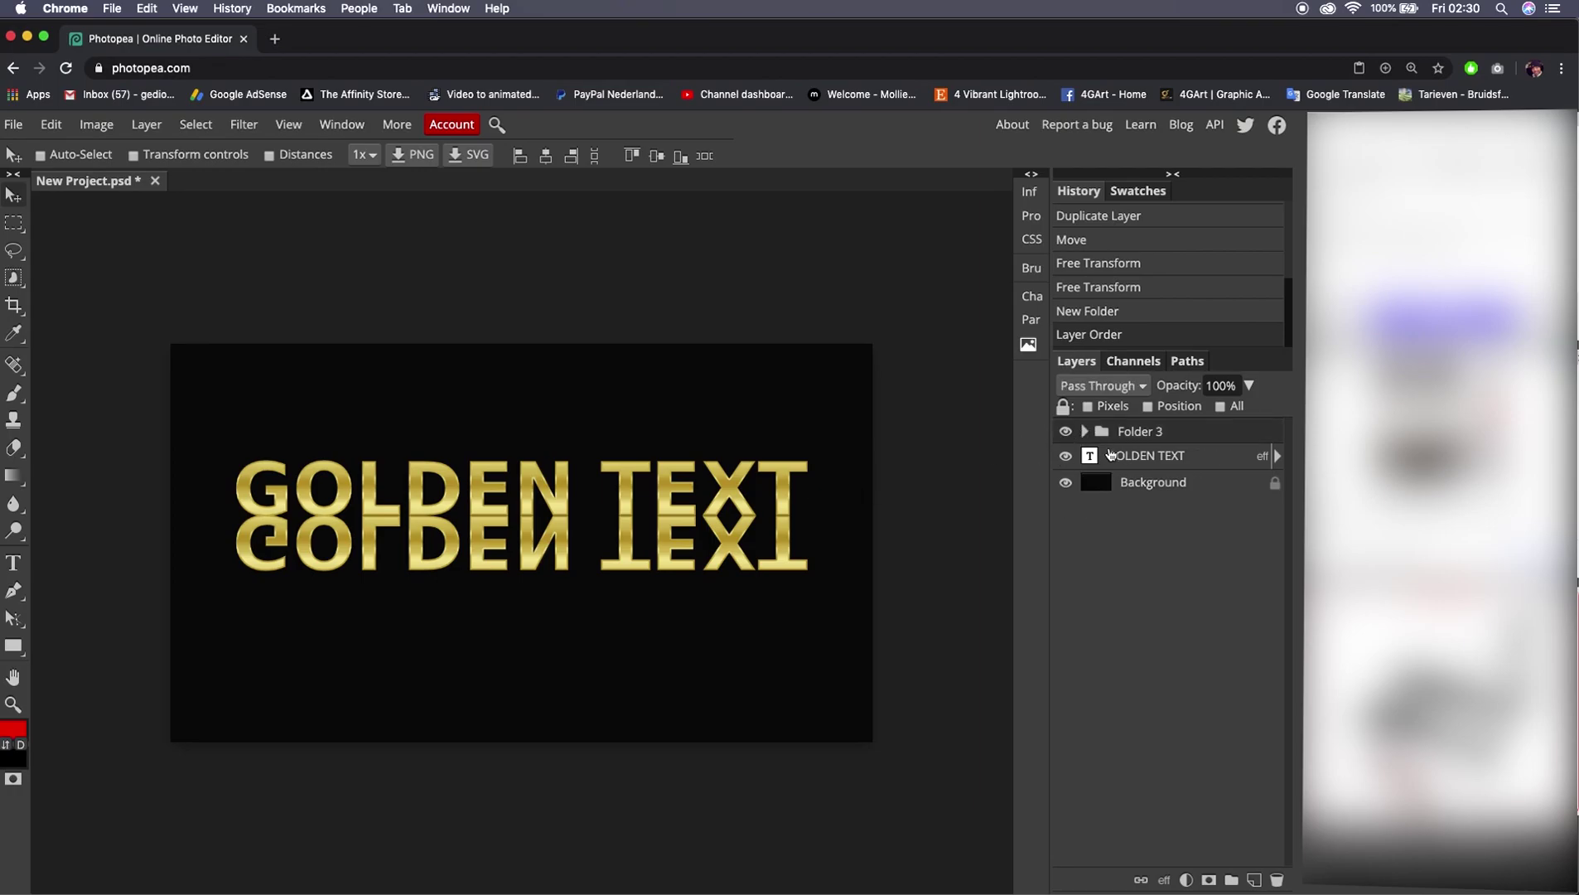
click(1209, 880)
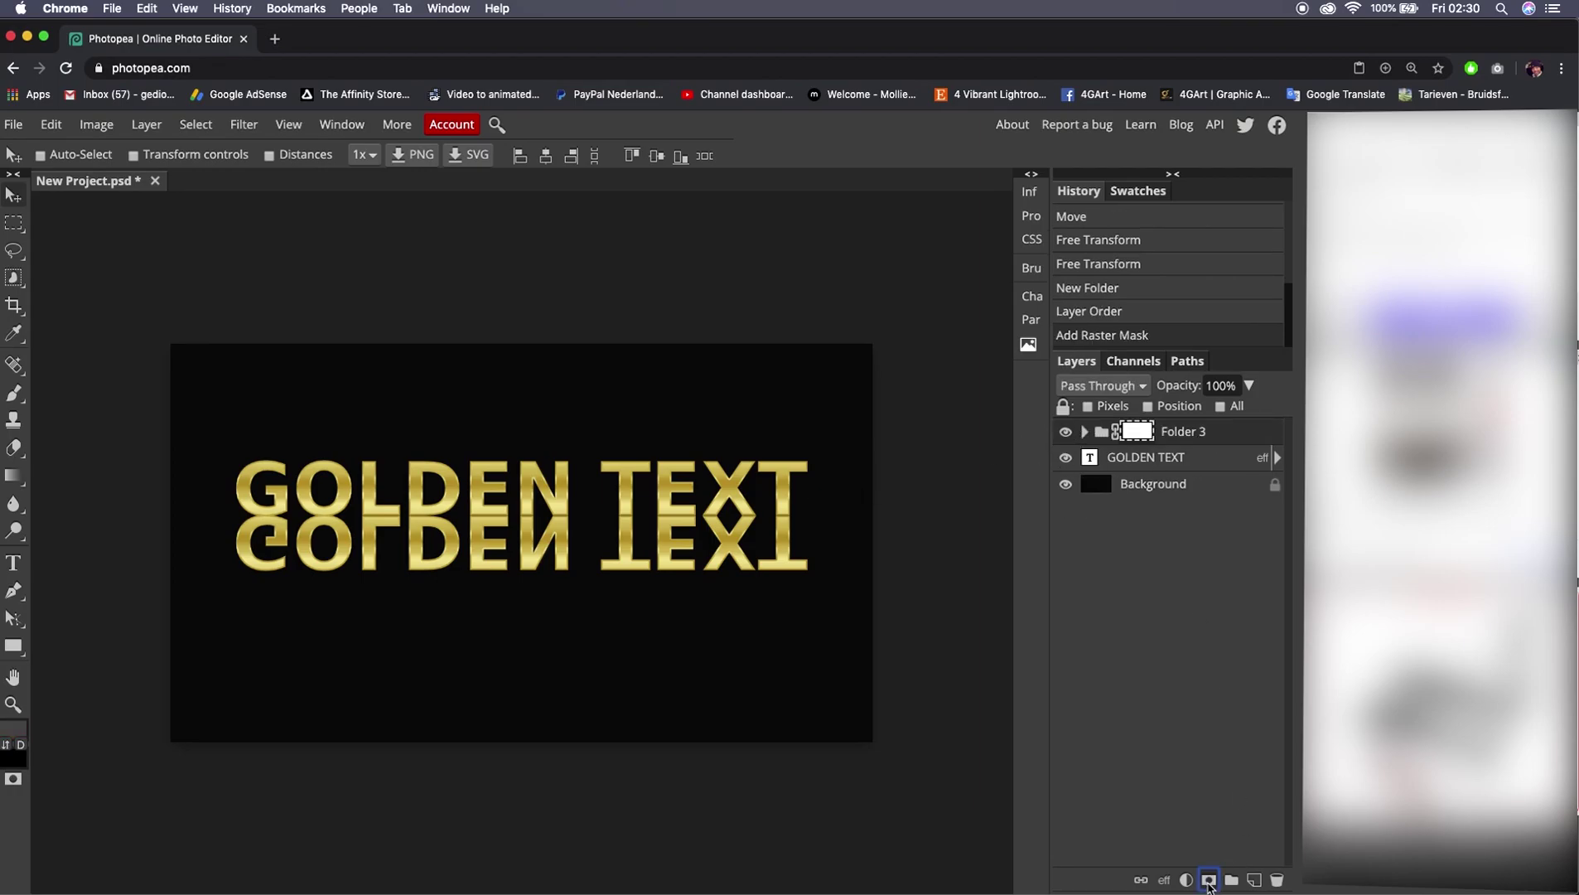
click(13, 475)
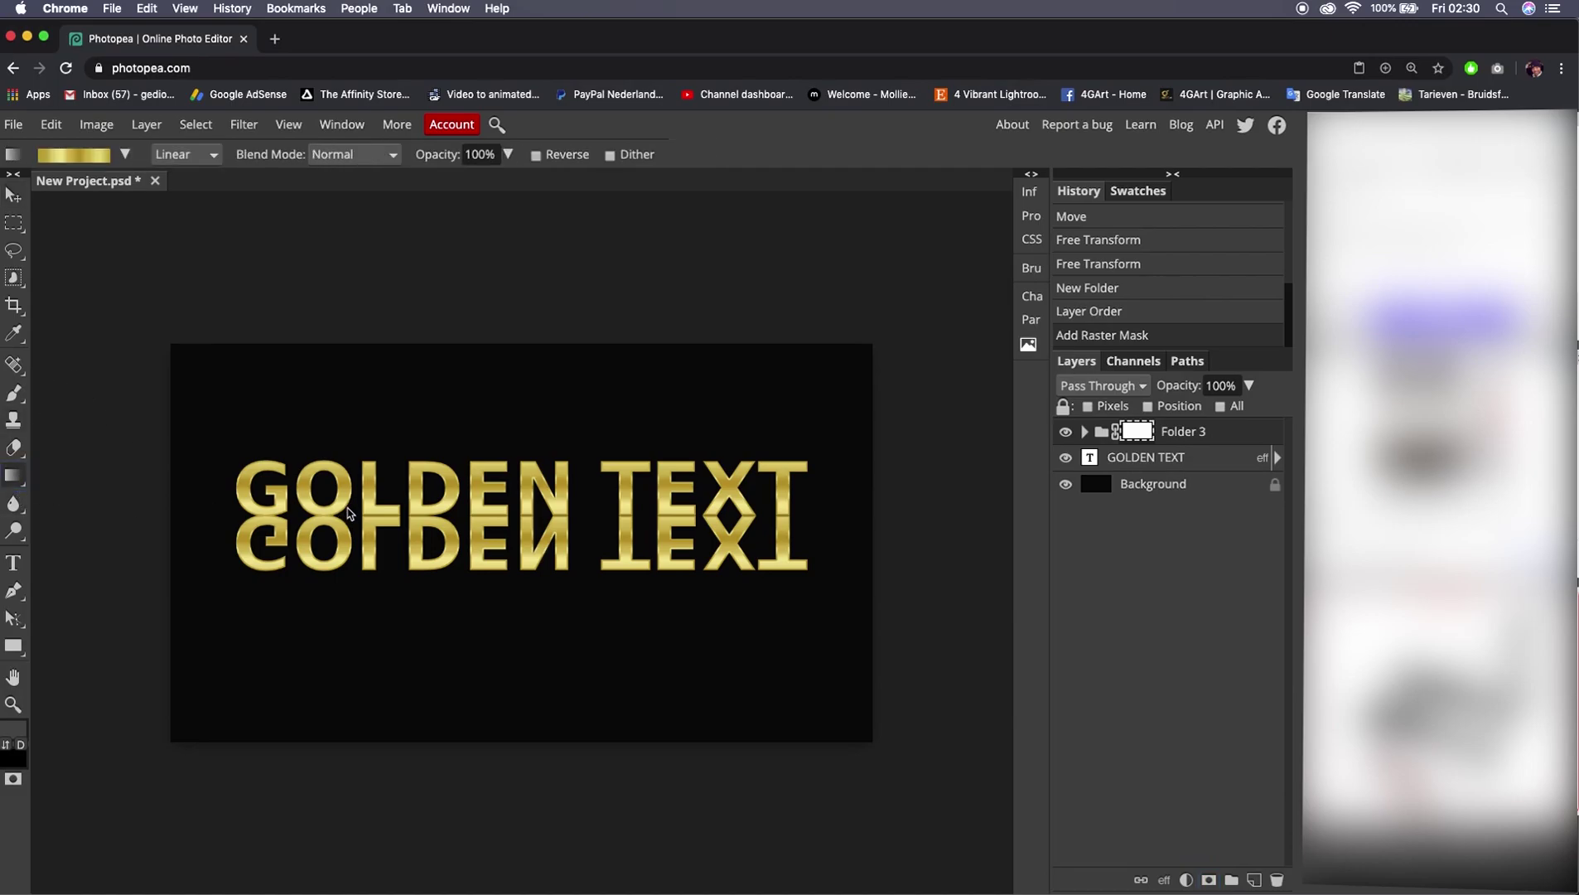
- Drag a black-to-white gradient upward on Folder 3's mask so the reflection fades toward the bottom
click(125, 154)
click(128, 200)
drag(464, 495, 468, 634)
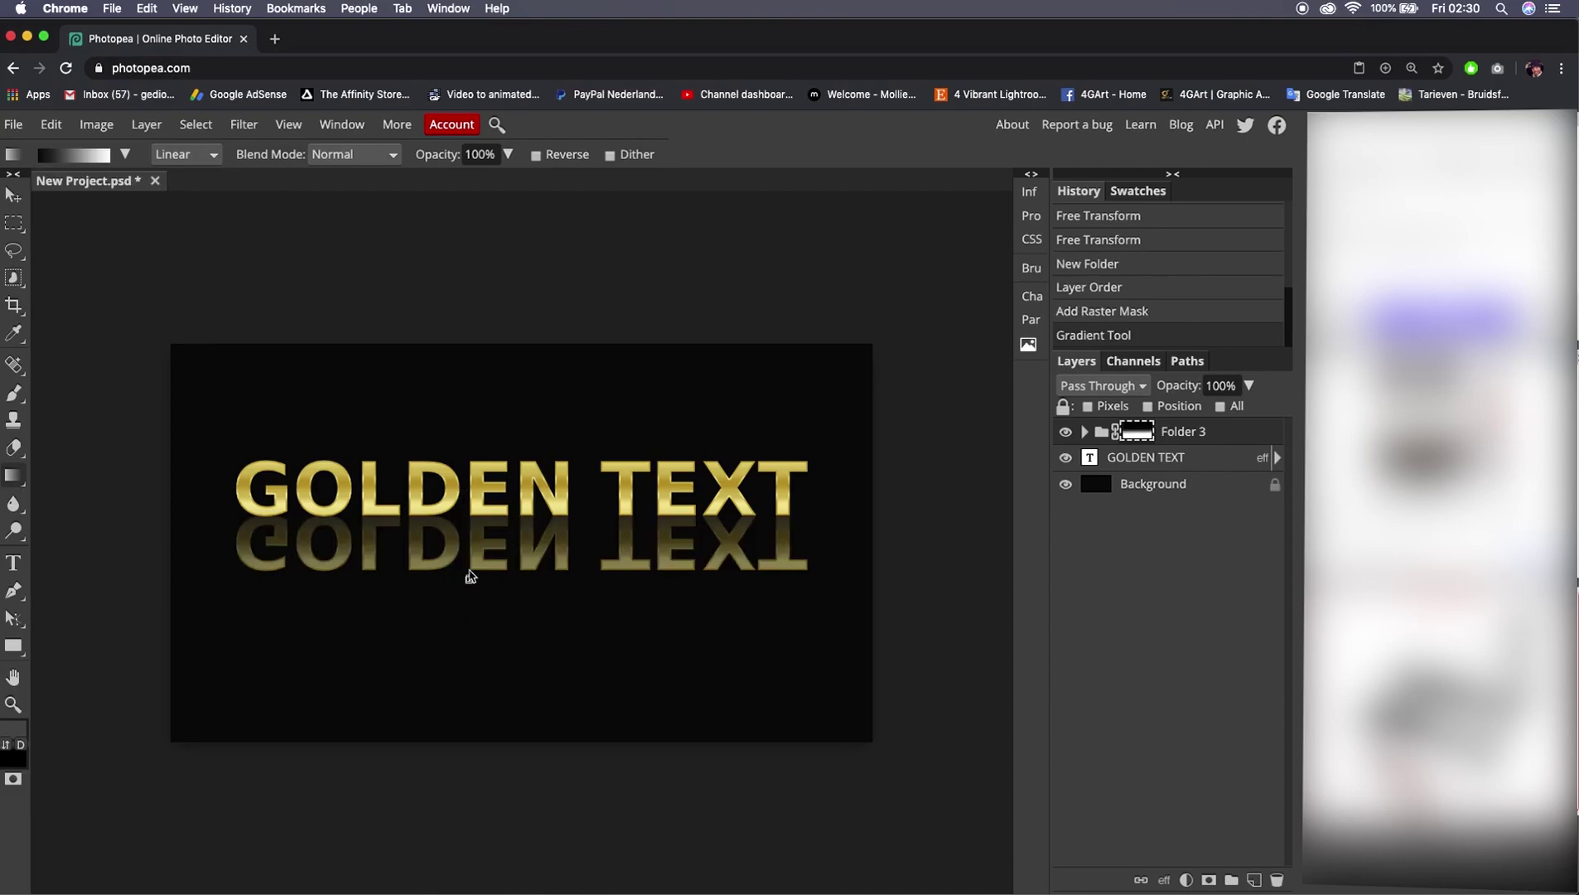
drag(470, 576, 469, 474)
drag(469, 559, 470, 415)
mouse_move(473, 549)
mouse_down()
mouse_move(472, 594)
mouse_move(468, 416)
mouse_up()
drag(471, 564, 469, 417)
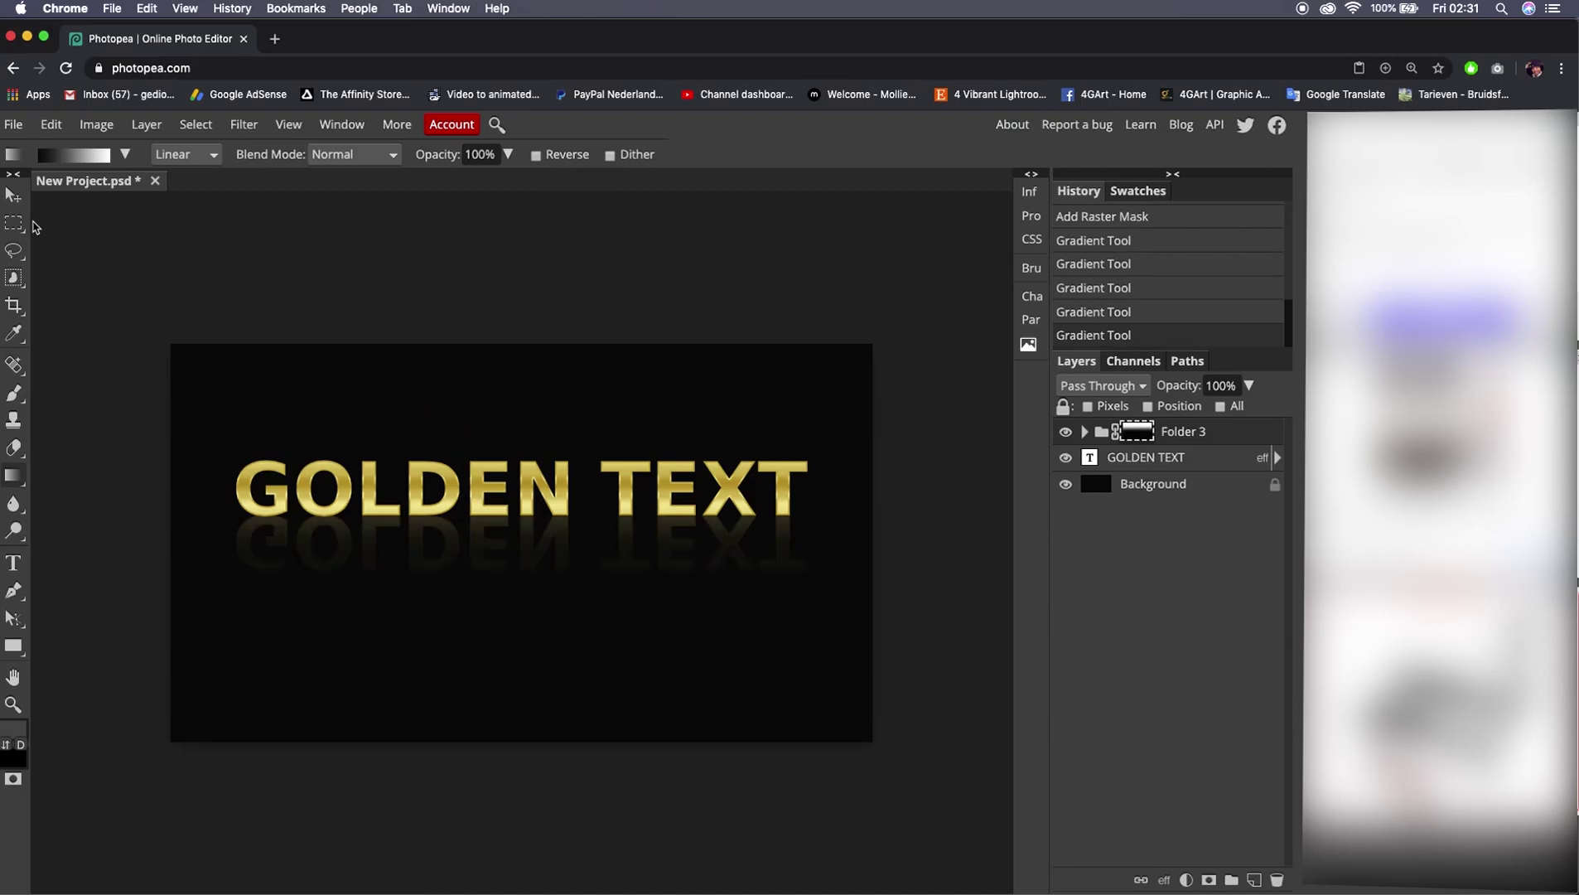
click(13, 196)
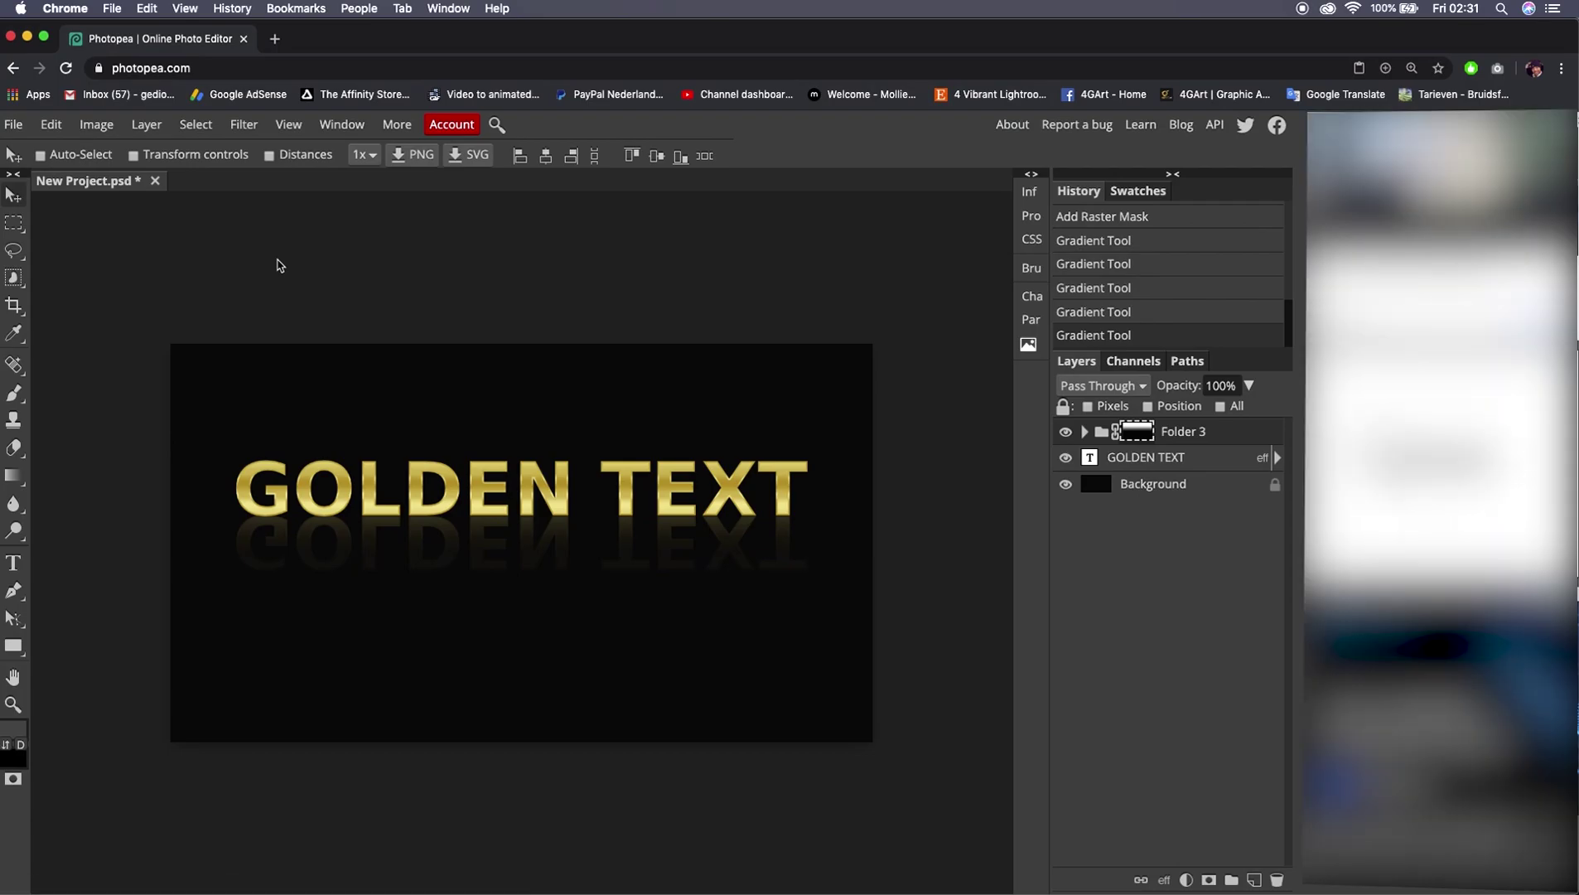